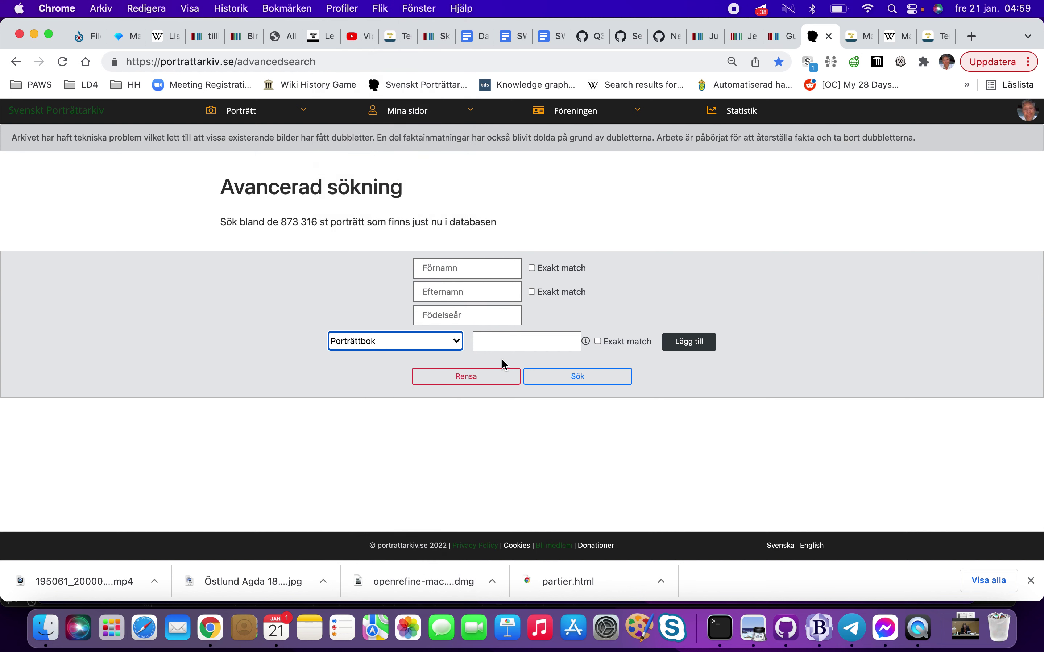
# Add an exact-match portrait book filter for "Tvåkammar-riksdagen 1867-" to the advanced search
pyautogui.click(503, 344)
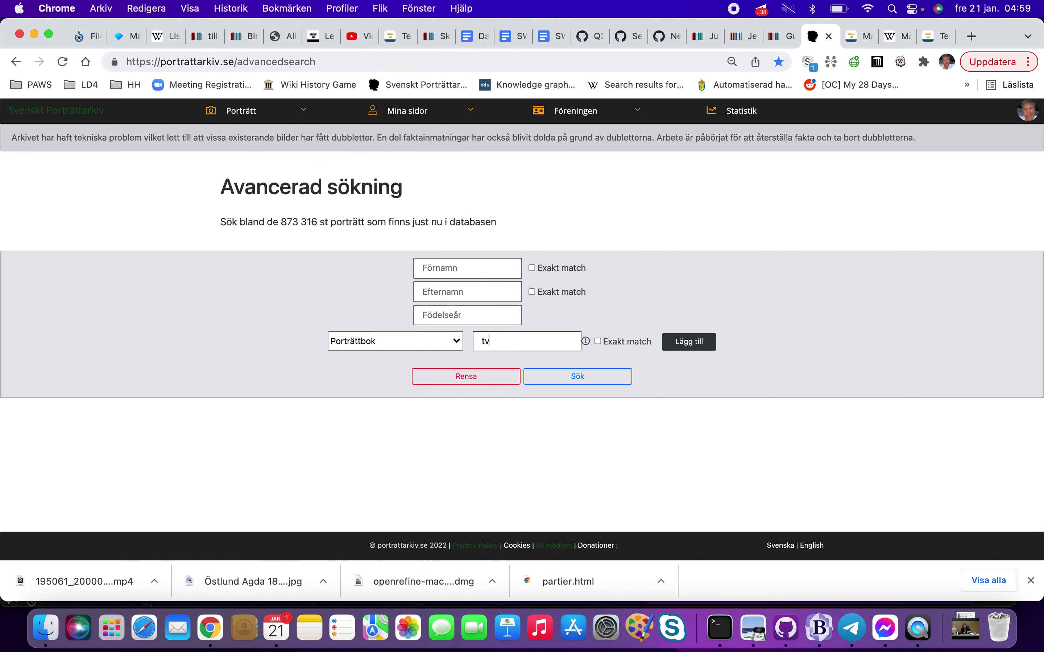
pyautogui.write('två')
pyautogui.click(539, 366)
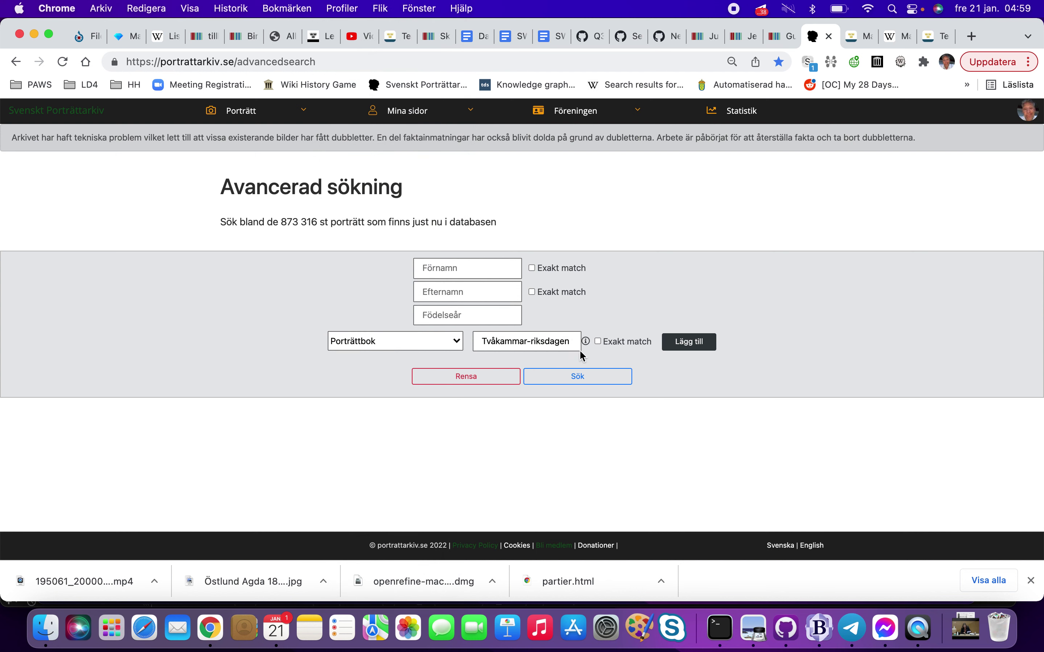
pyautogui.click(676, 348)
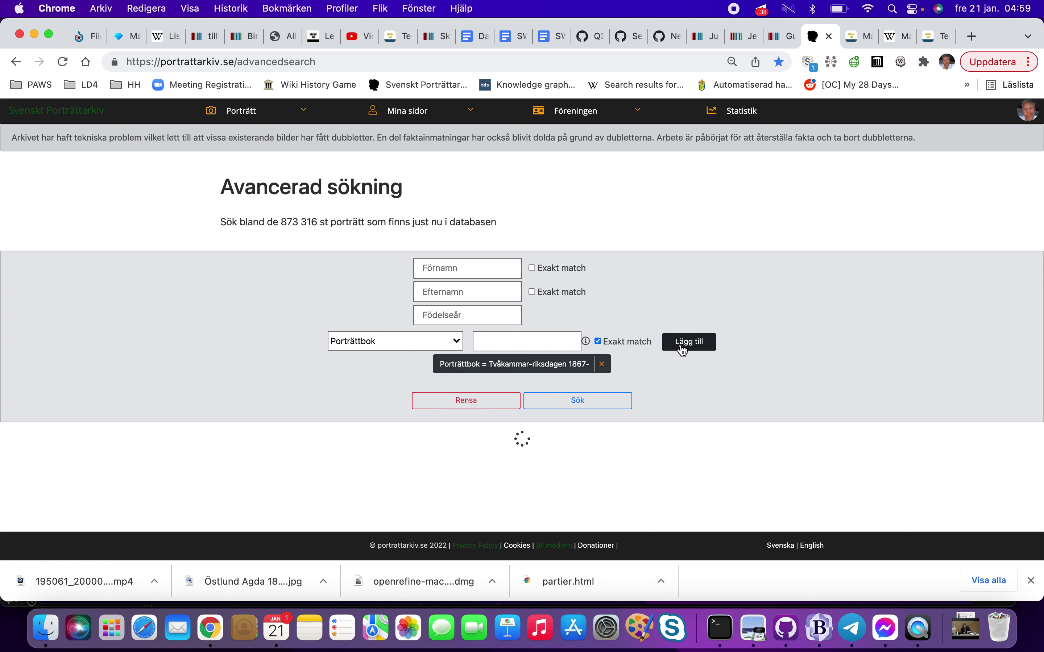
# Search the filtered portraits with first name Gustaf and last name Ekman
pyautogui.click(480, 268)
pyautogui.write('Gustaf Ekman')
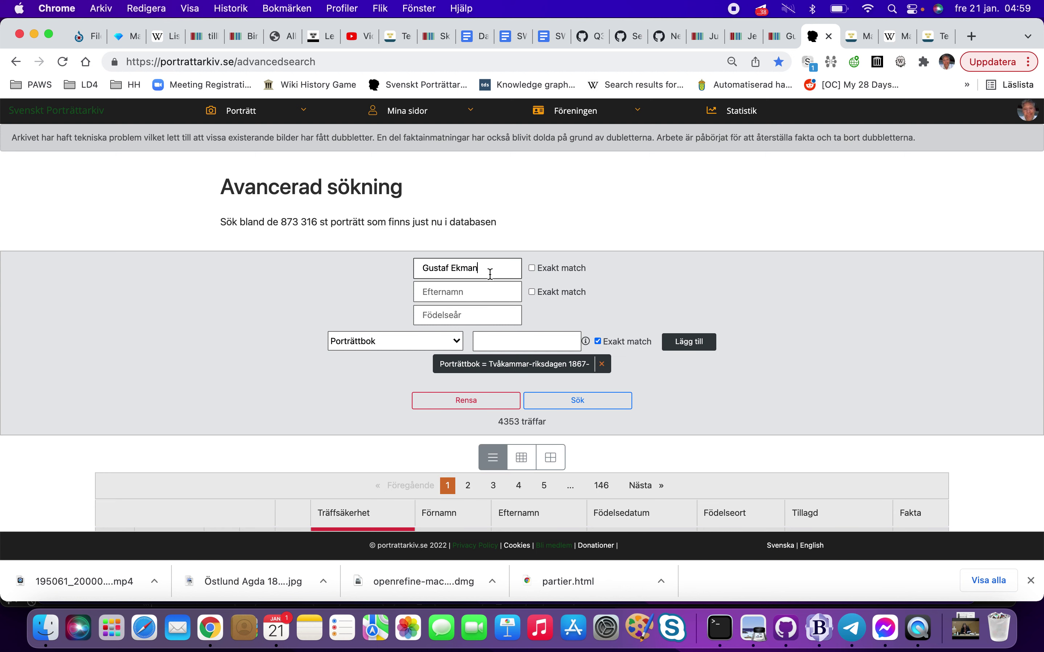
pyautogui.hotkey('shift', 'alt', 'Left')
pyautogui.press('super+x')
pyautogui.press('Tab')
pyautogui.press('Return')
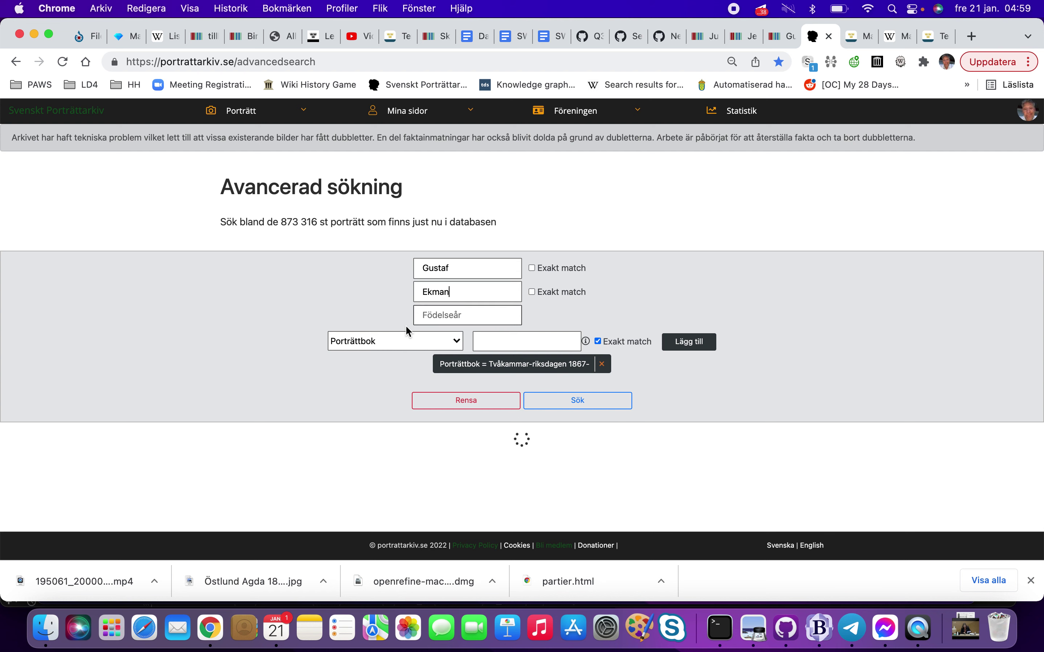
pyautogui.scroll(-4, 405, 329)
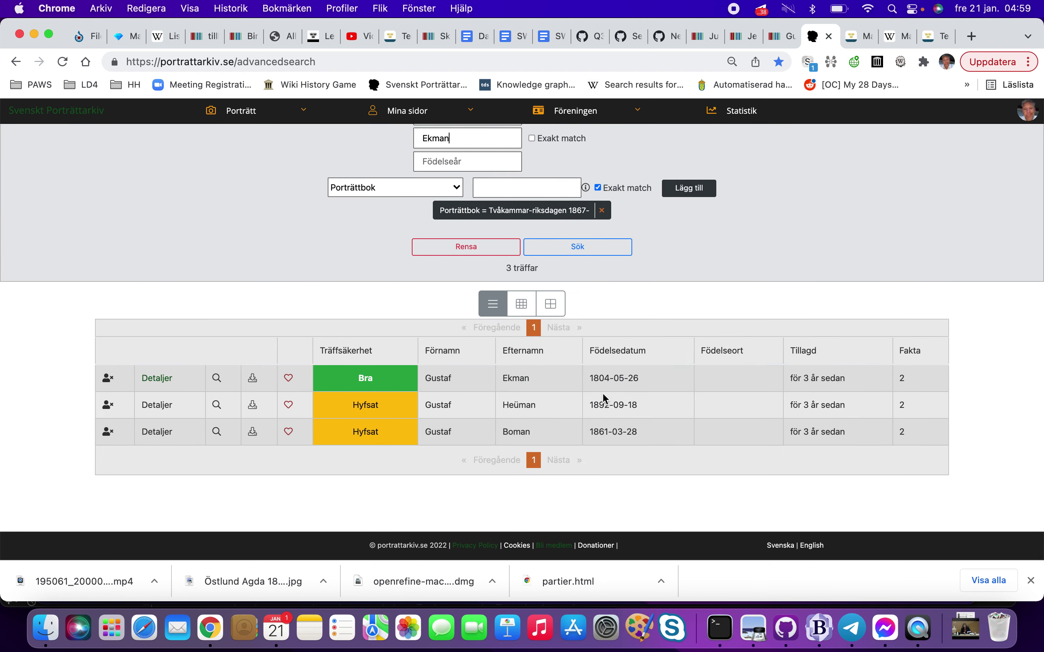
# Check the birth date on Gustaf Ekman's Wikidata item and return to the portrait search results
pyautogui.hotkey('ctrl', 'shift', 'Tab')
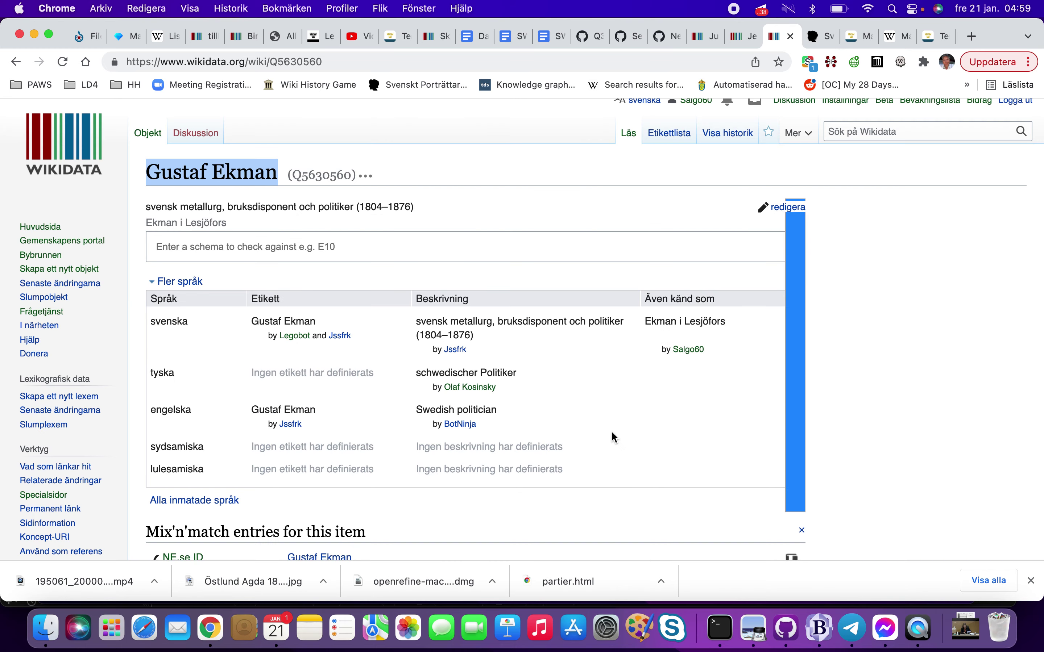
pyautogui.scroll(-10, 612, 433)
pyautogui.scroll(-8, 615, 436)
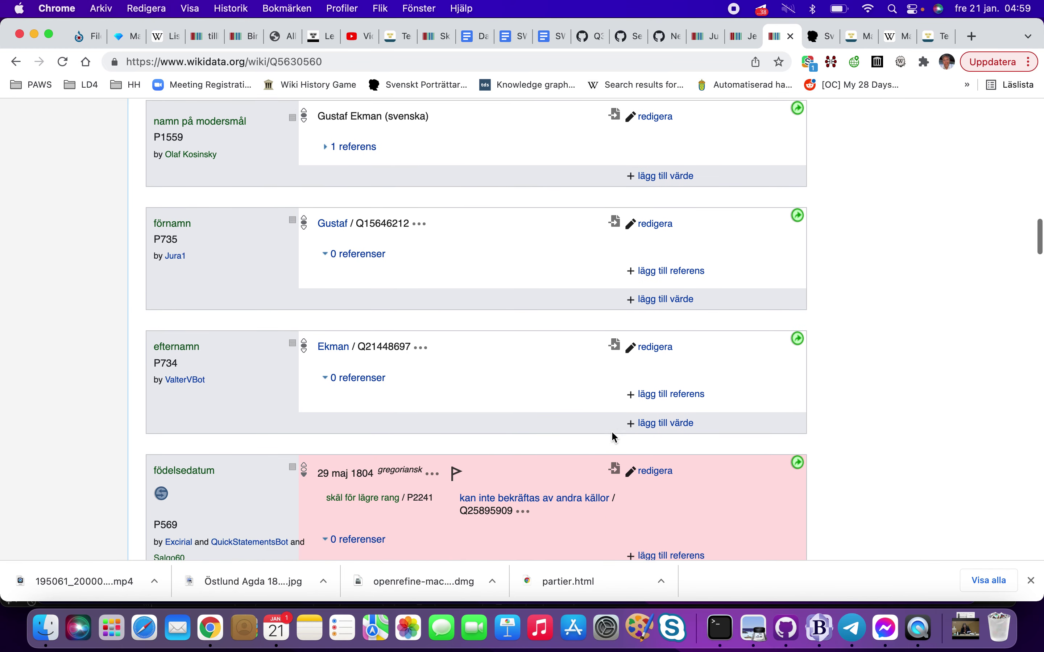
pyautogui.hotkey('ctrl', 'Tab')
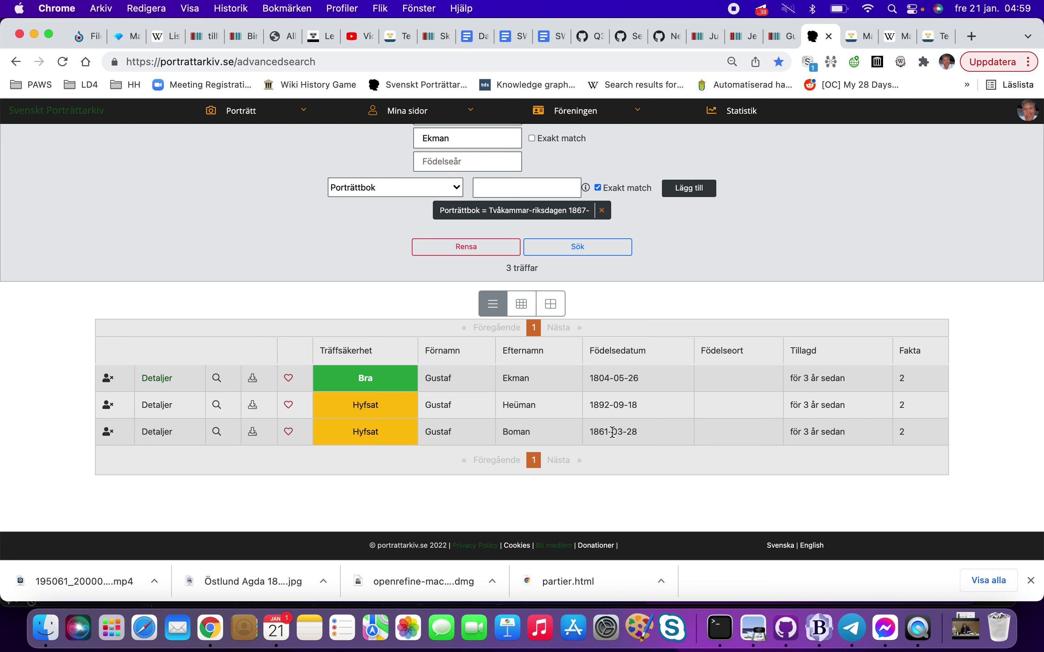
# Open the details of the Gustaf Ekman portrait entry and enlarge the scanned biography for reading
pyautogui.click(161, 378)
pyautogui.click(308, 330)
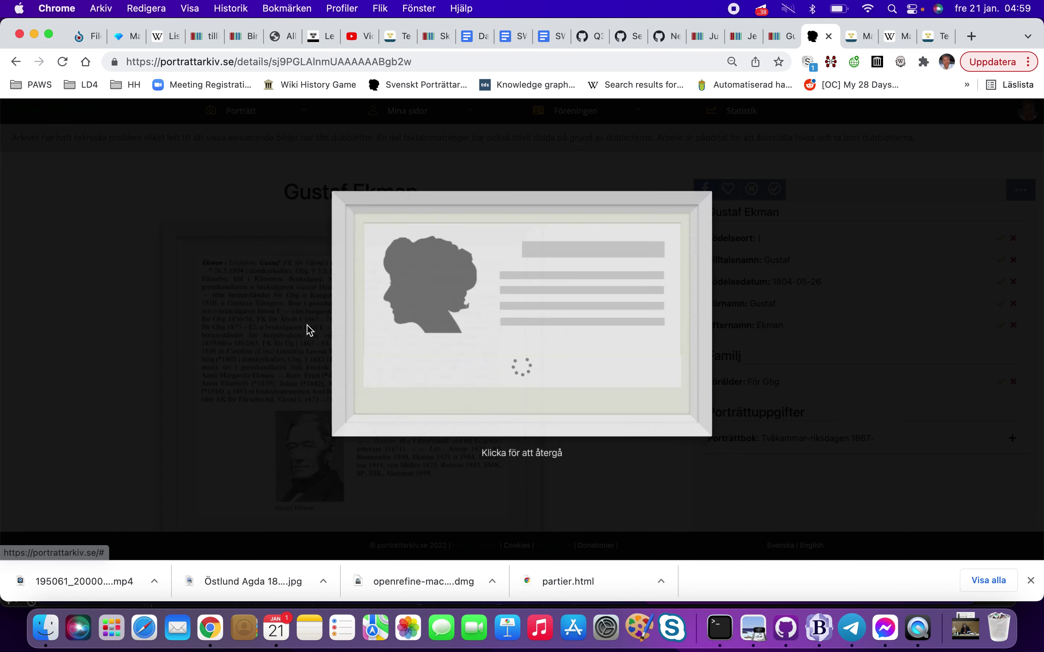
pyautogui.click(414, 152)
pyautogui.scroll(5, 414, 153)
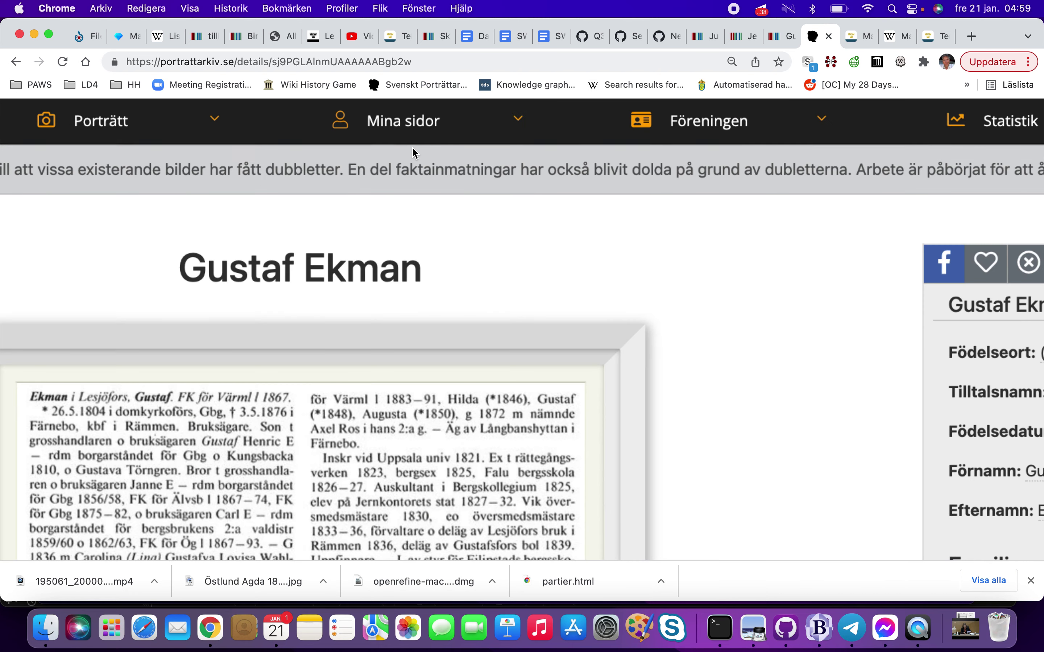
pyautogui.hscroll(-4, 320, 285)
pyautogui.scroll(-2, 320, 285)
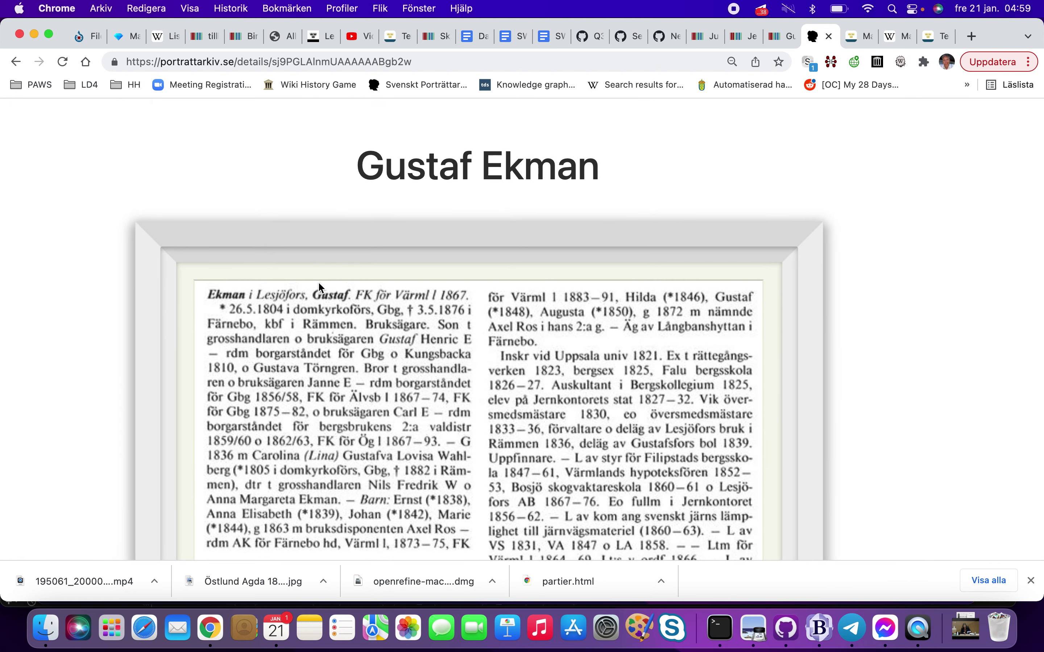
# Write "Ekman i Lesjöfors" in the browser's address field and select the whole text
pyautogui.click(314, 61)
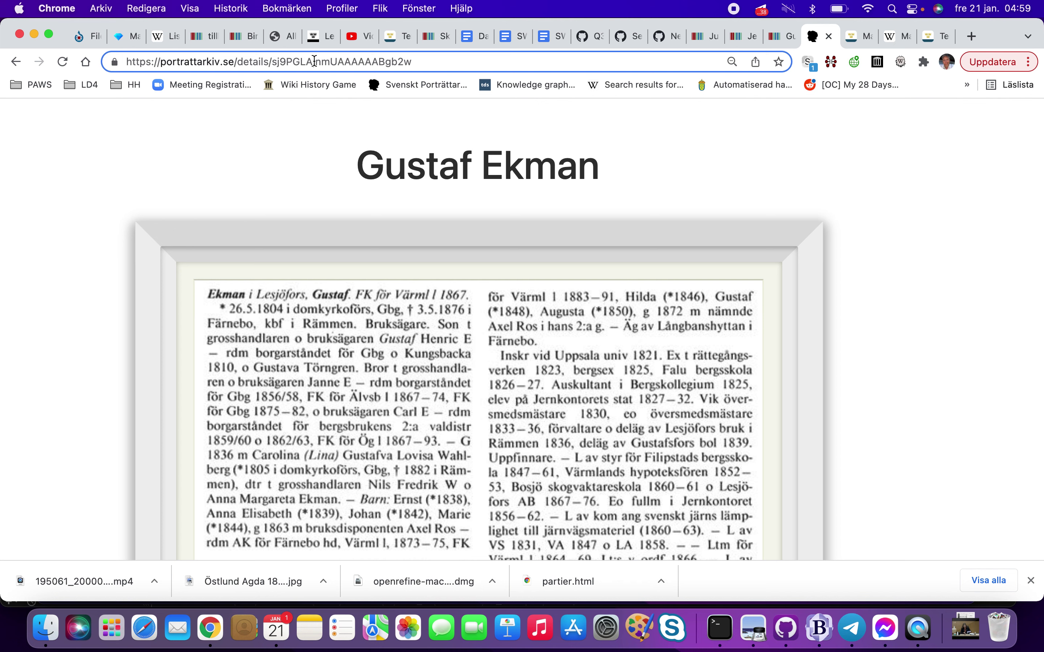
pyautogui.write('Ekman')
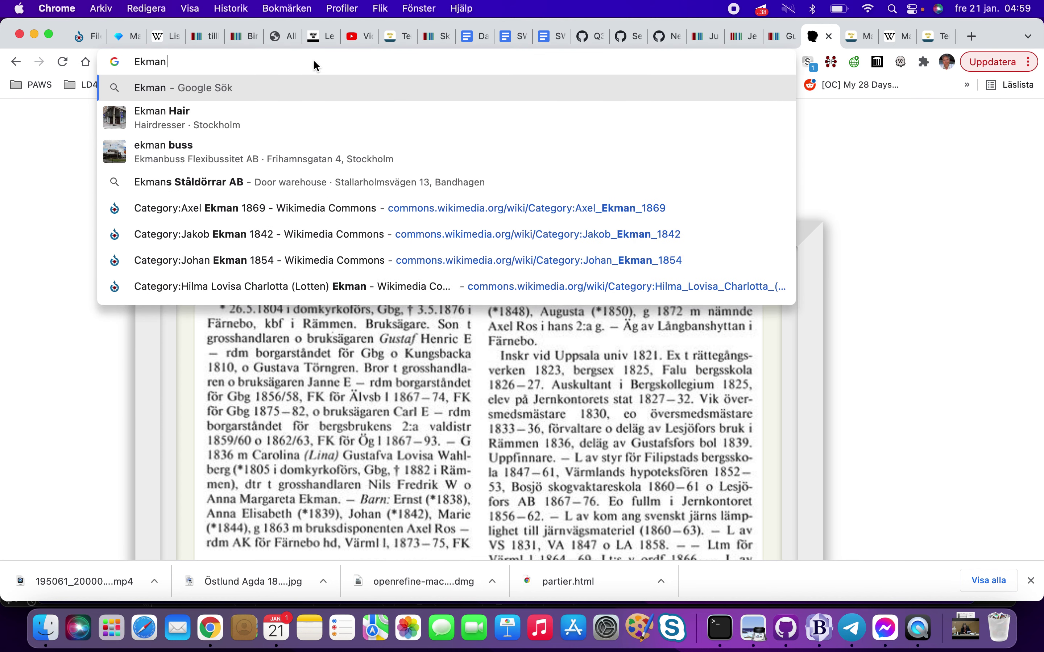
pyautogui.write(' i Lesjöfirs')
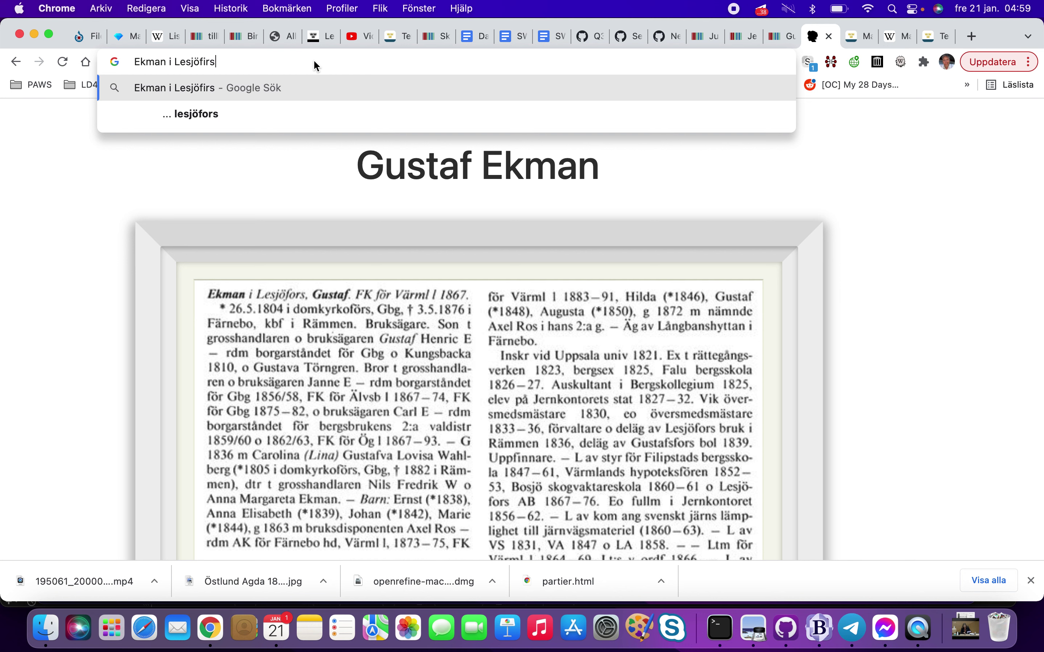
pyautogui.press('Left')
pyautogui.press('Left')
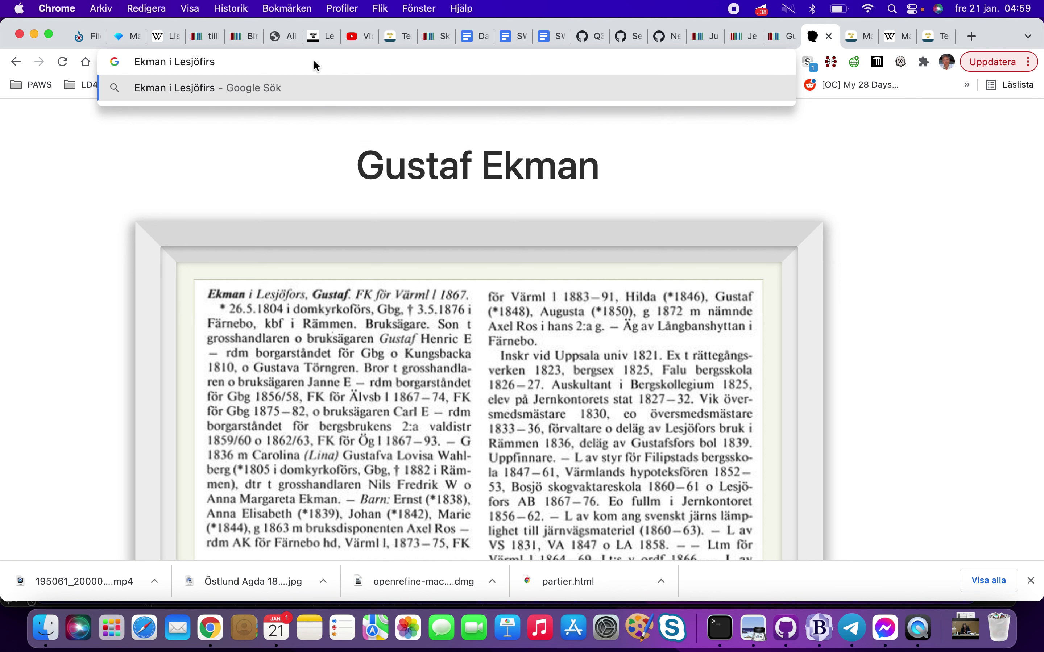
pyautogui.press('BackSpace')
pyautogui.write('o')
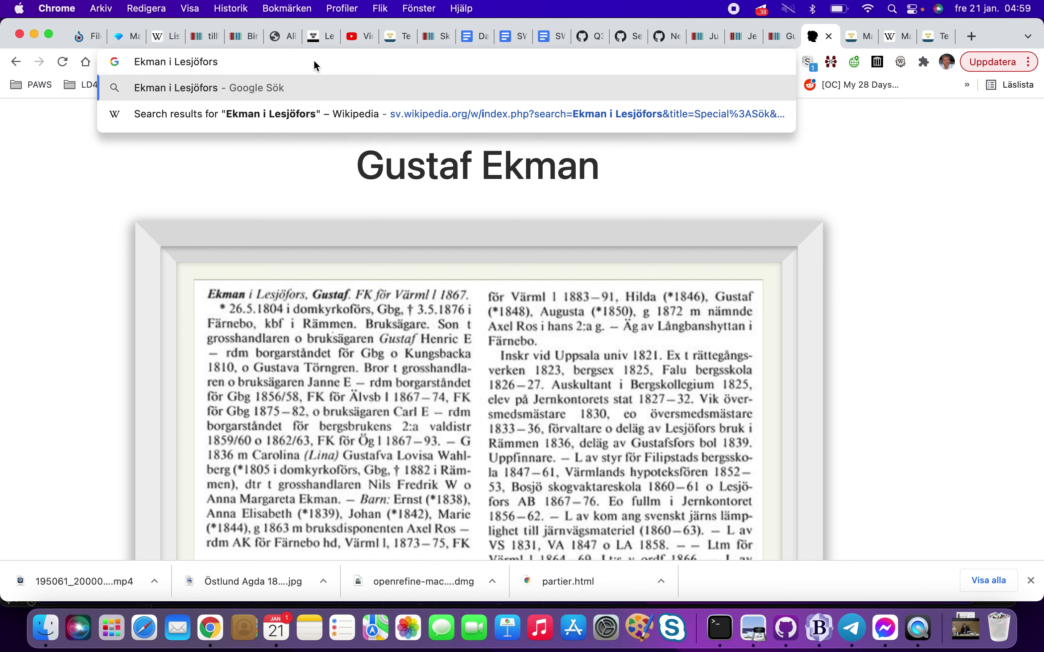
pyautogui.press('super+a')
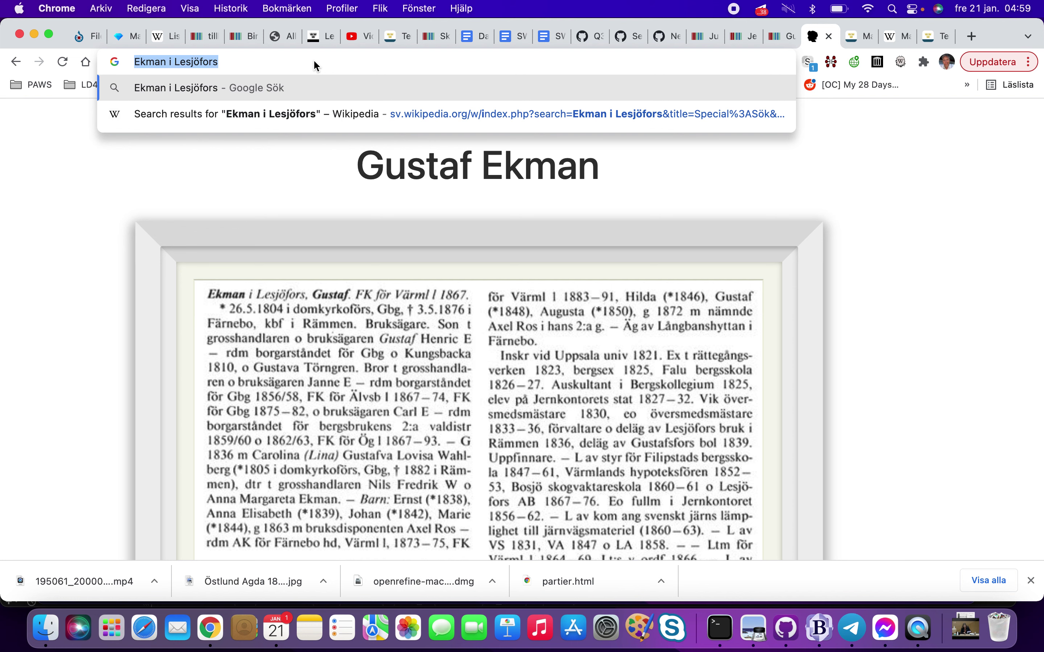
# Open the labels of Gustaf Ekman's Wikidata item for editing and search the page for "Ekman i Lesjöfors"
pyautogui.hotkey('ctrl', 'shift', 'Tab')
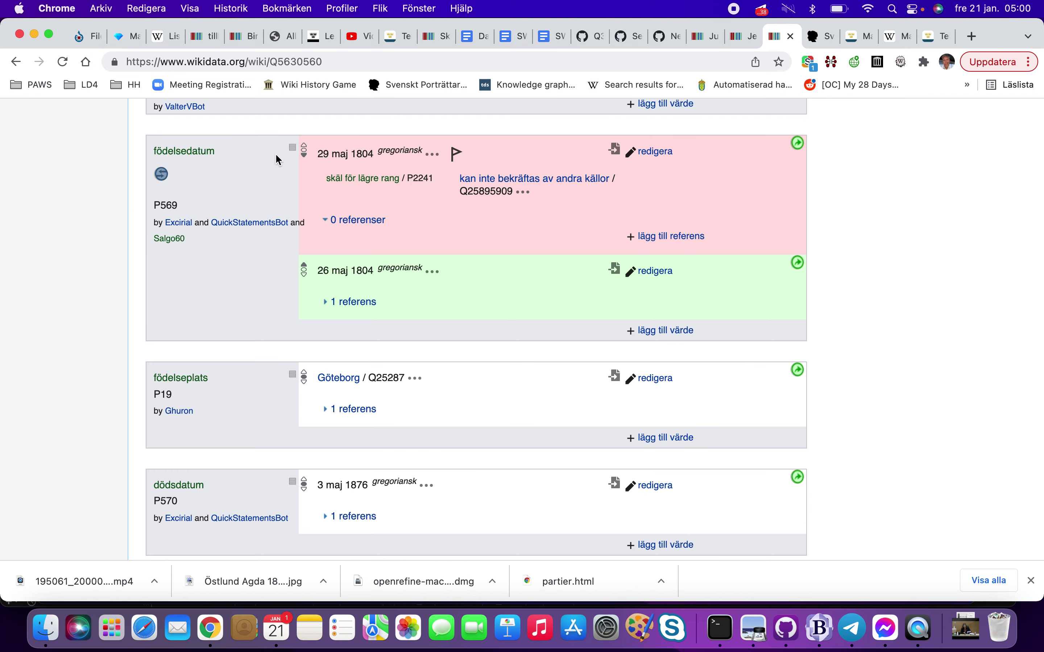
pyautogui.scroll(15, 252, 199)
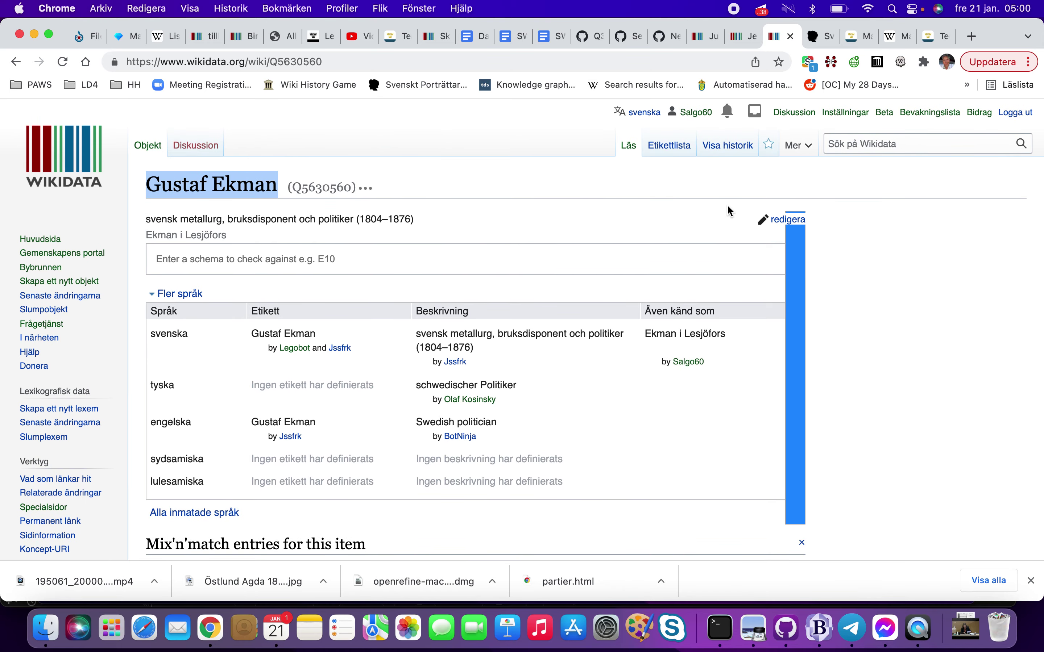
pyautogui.click(763, 221)
pyautogui.click(679, 362)
pyautogui.tripleClick(678, 363)
pyautogui.press('super+c')
pyautogui.press('super+f')
pyautogui.press('super+v')
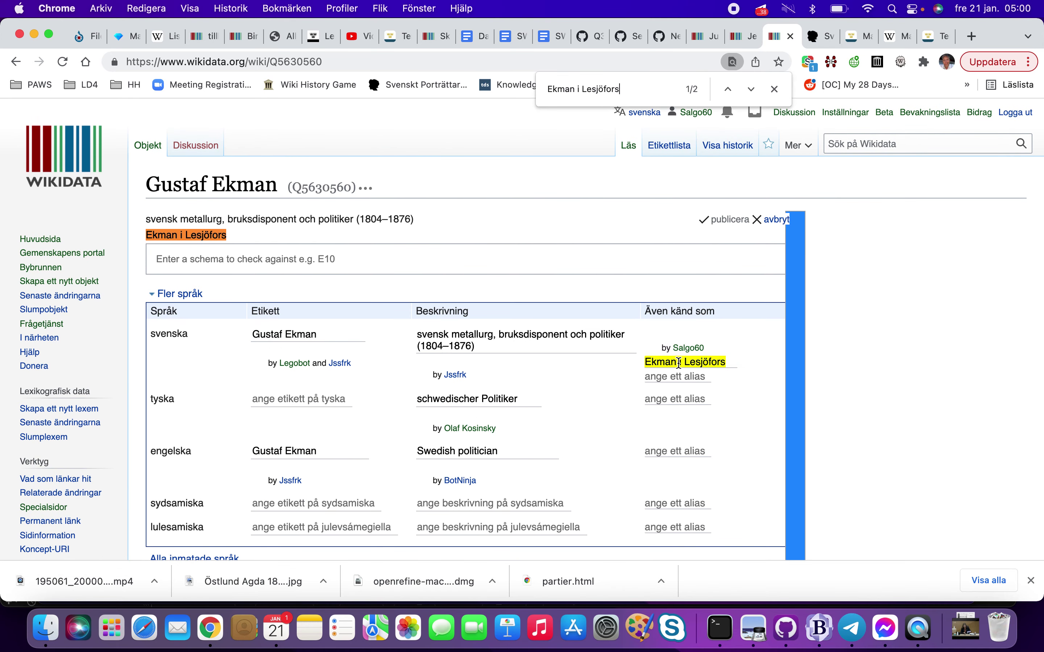
pyautogui.press('Return')
pyautogui.press('Return')
pyautogui.press('Return')
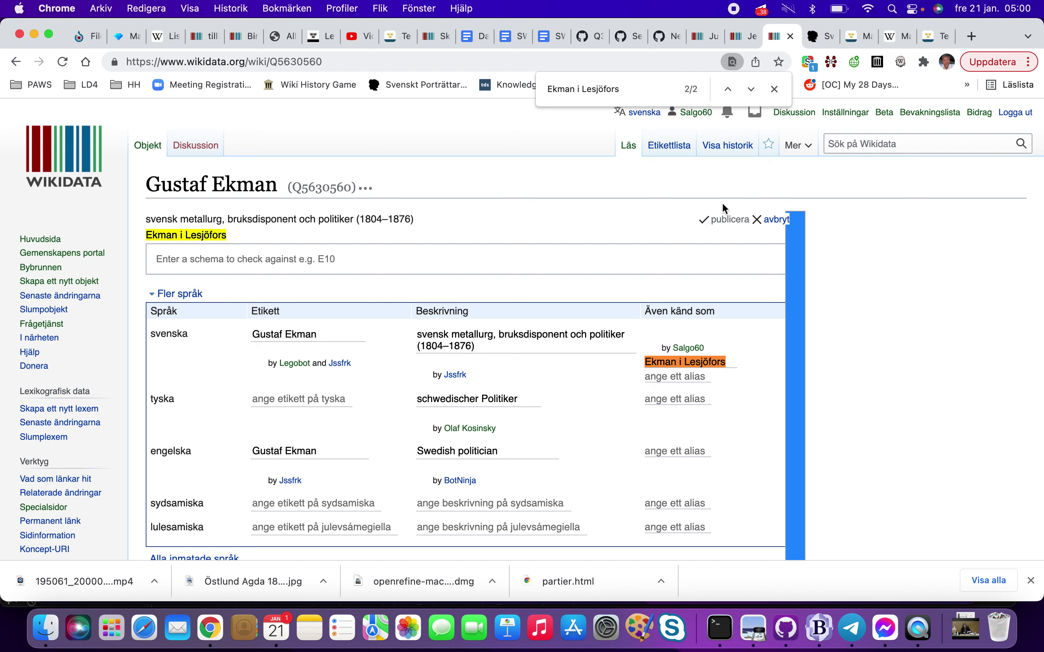
# Copy the item ID Q5630560 and open Adolf Molin's item from the account's contributions list
pyautogui.doubleClick(334, 193)
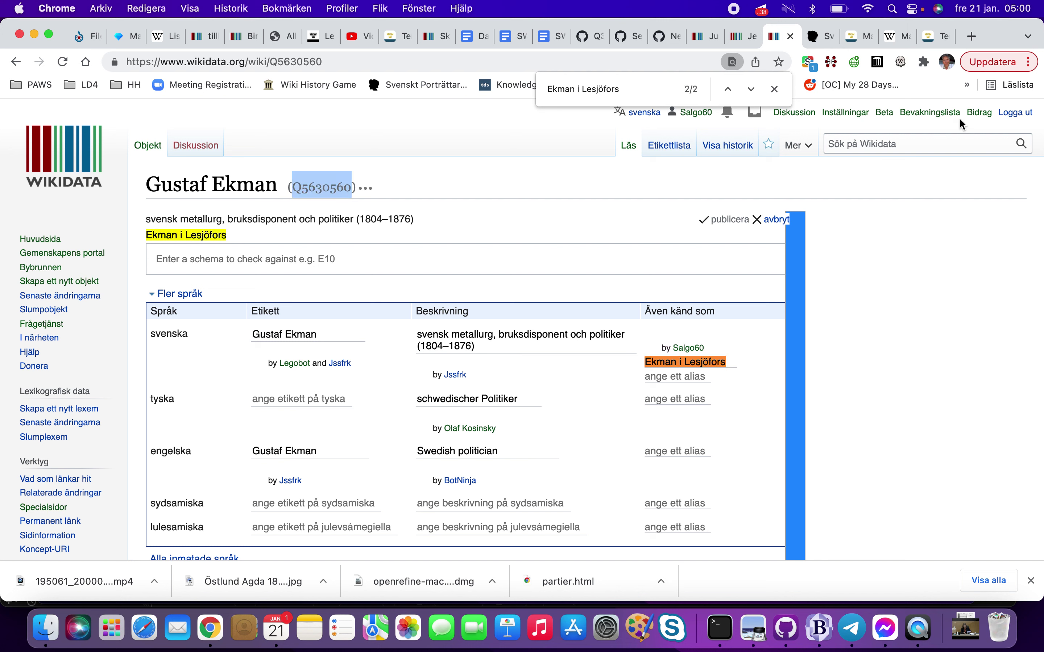
pyautogui.click(979, 112)
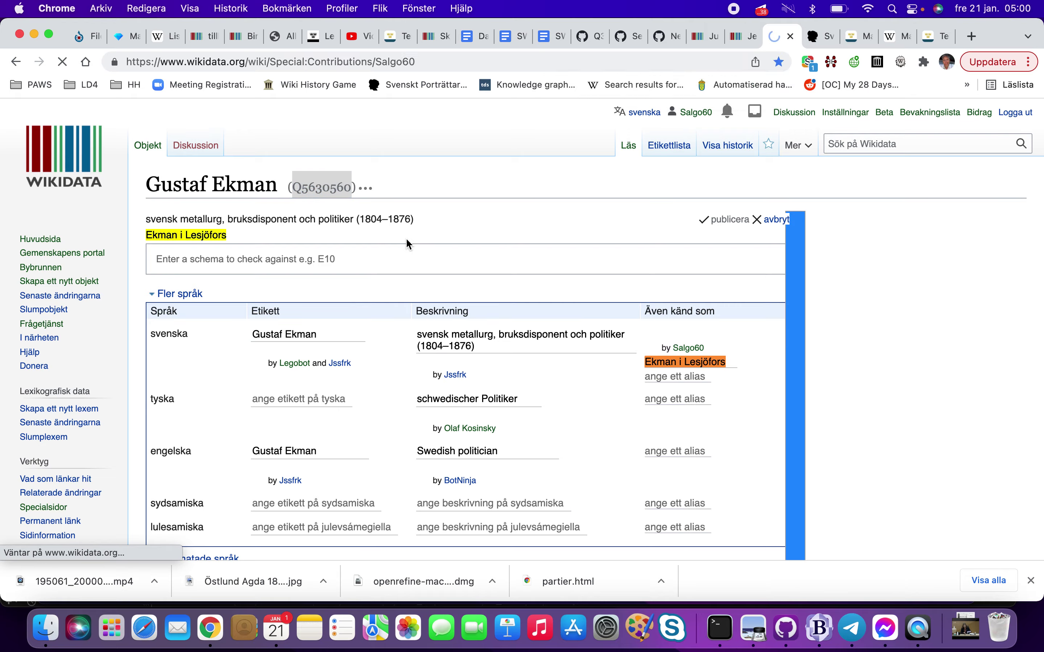
pyautogui.scroll(-20, 406, 239)
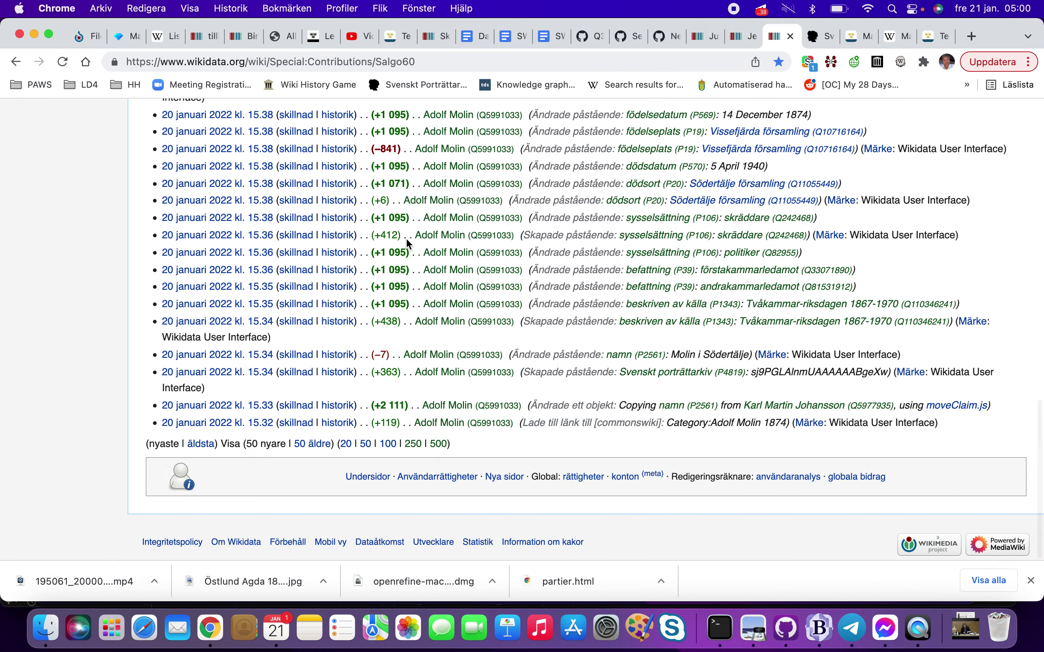
pyautogui.click(443, 250)
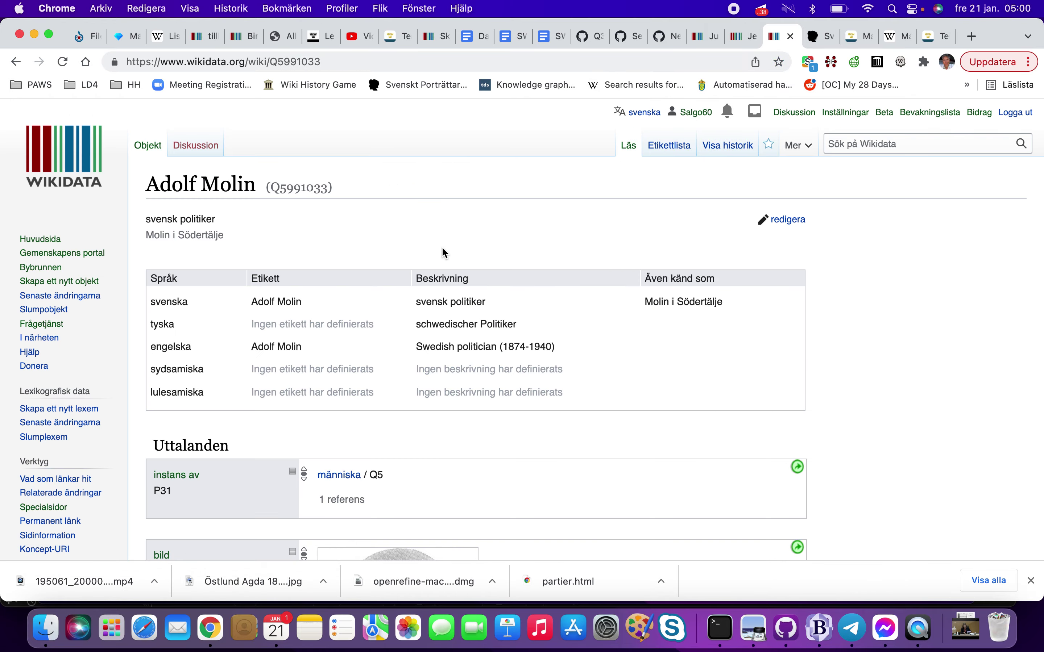
# Find the namn (P2561) statement on Adolf Molin's item and copy the statement to entity Q5630560
pyautogui.press('super+f')
pyautogui.write('ame')
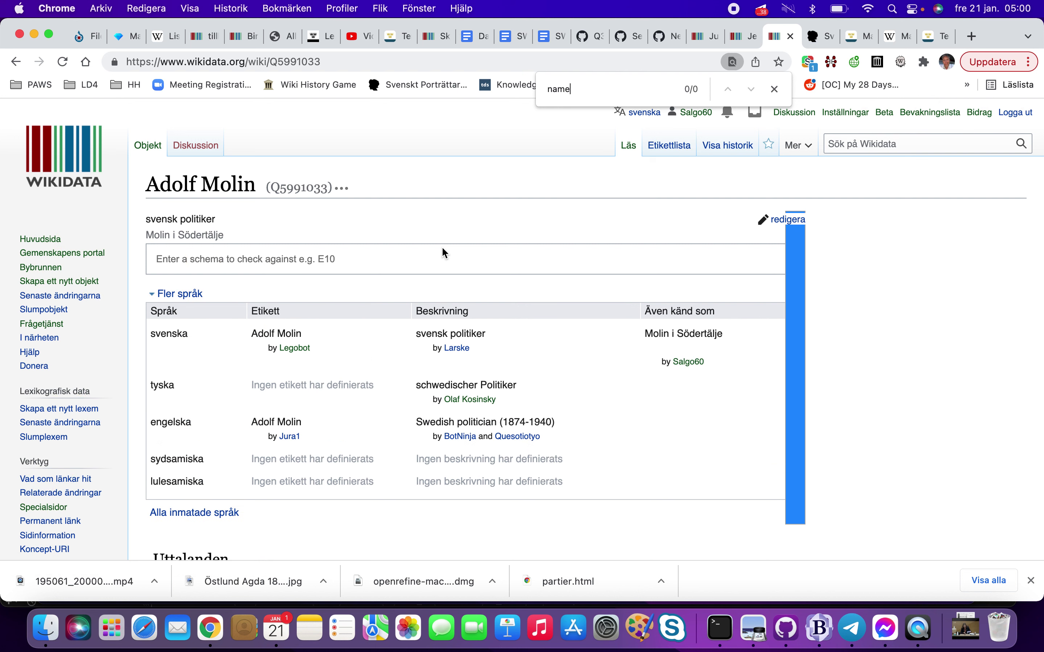
pyautogui.press('BackSpace')
pyautogui.write('n')
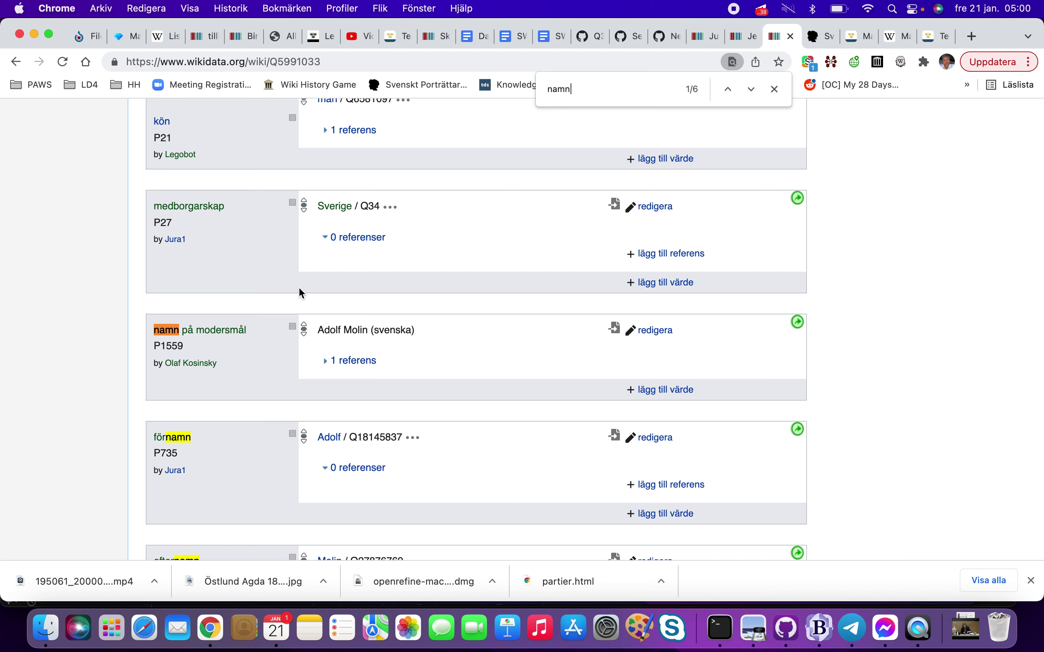
pyautogui.press('Return')
pyautogui.press('Return')
pyautogui.press('Return')
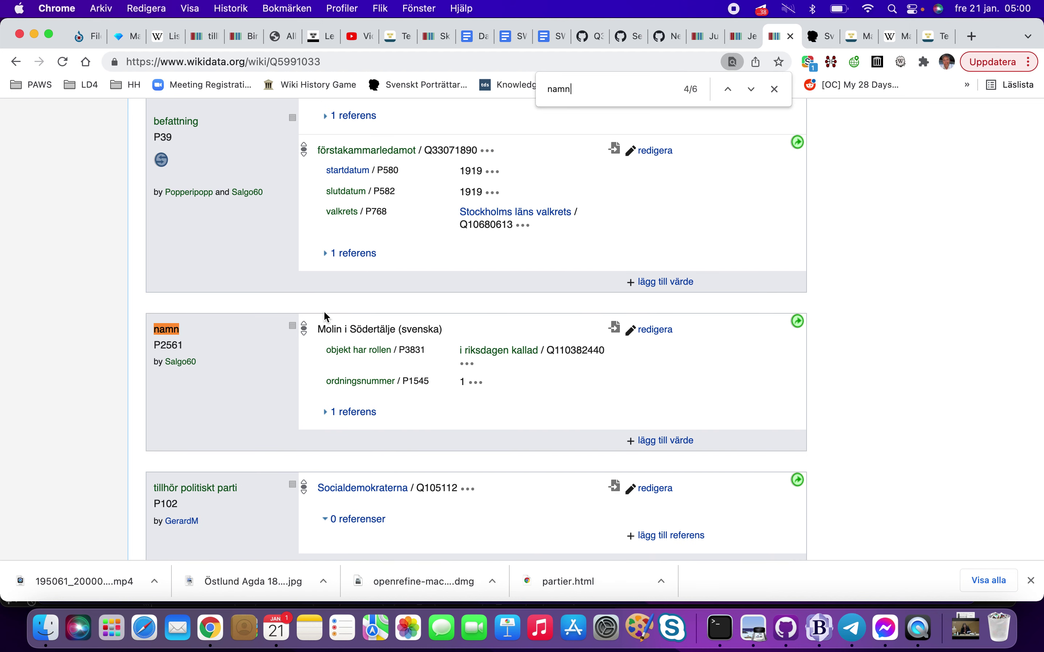
pyautogui.click(798, 321)
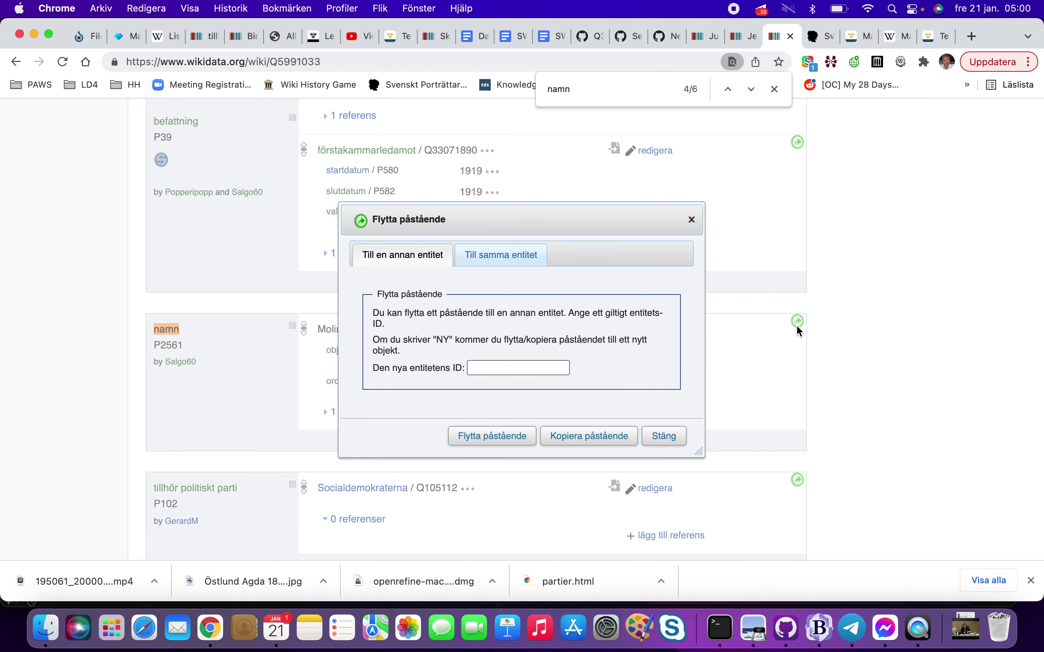
pyautogui.click(531, 367)
pyautogui.press('super+v')
pyautogui.click(566, 435)
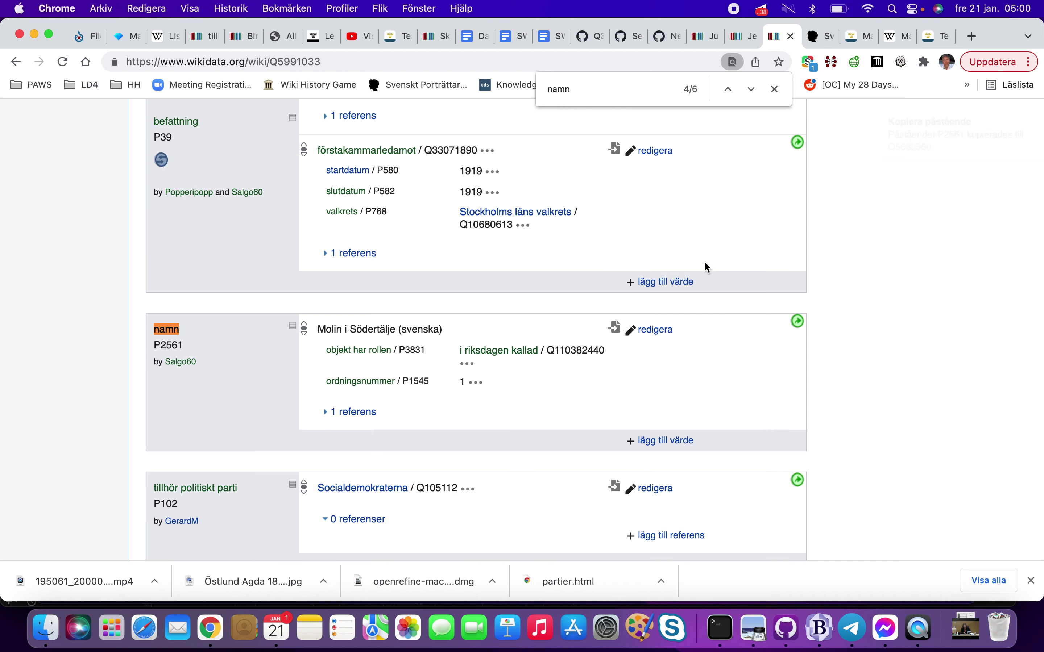
# Open Gustaf Ekman's item Q5630560 and copy the Swedish alias "Ekman i Lesjöfors" from its label table
pyautogui.click(907, 146)
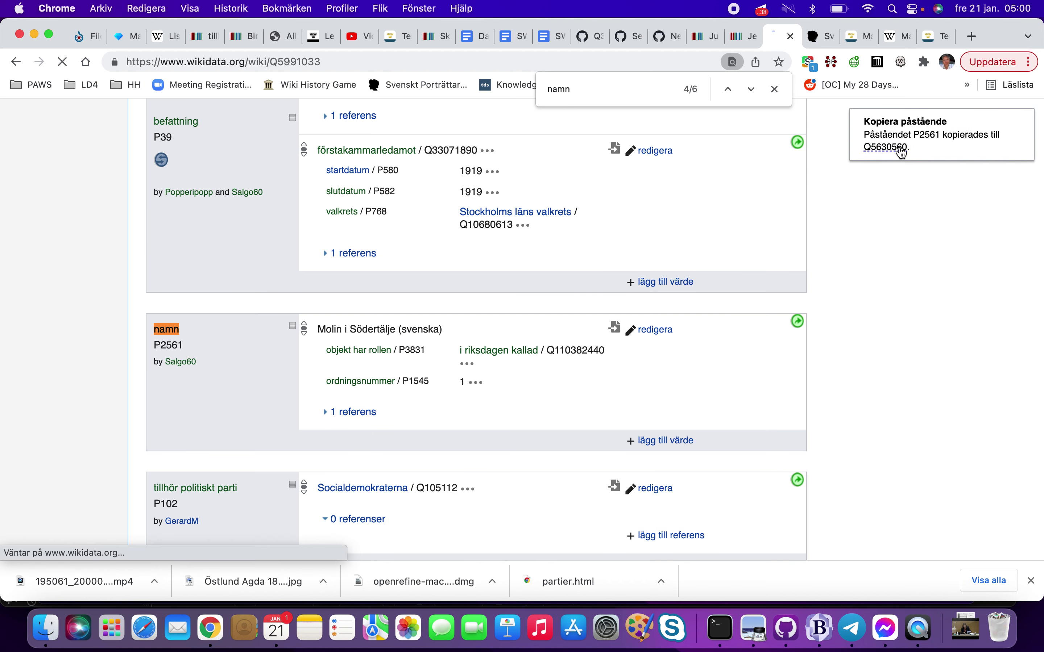
pyautogui.click(782, 219)
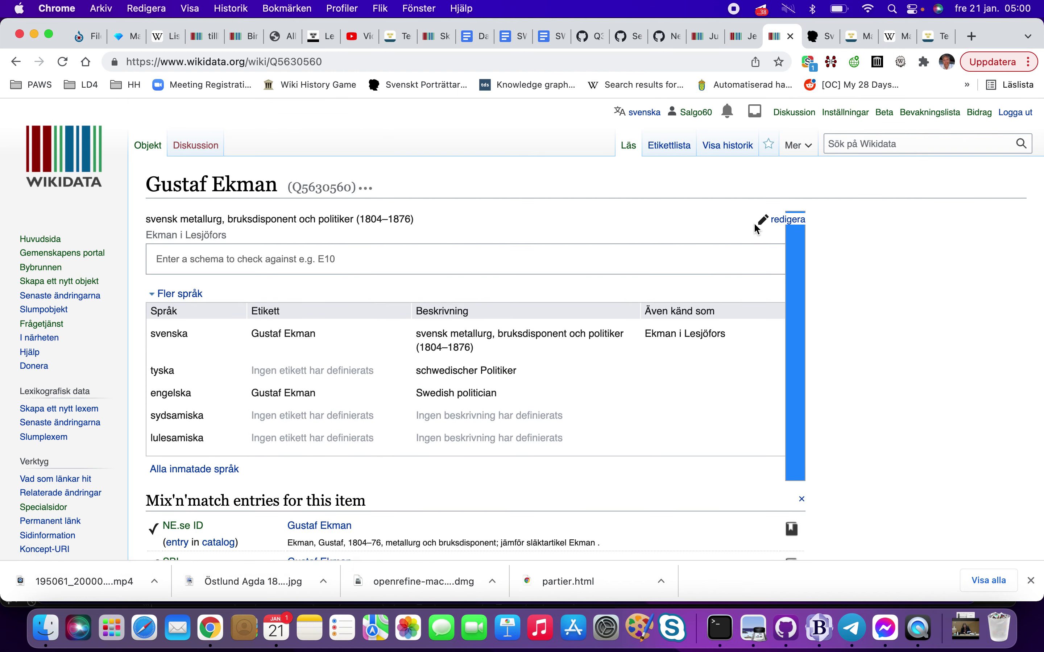
pyautogui.tripleClick(702, 333)
pyautogui.press('super+c')
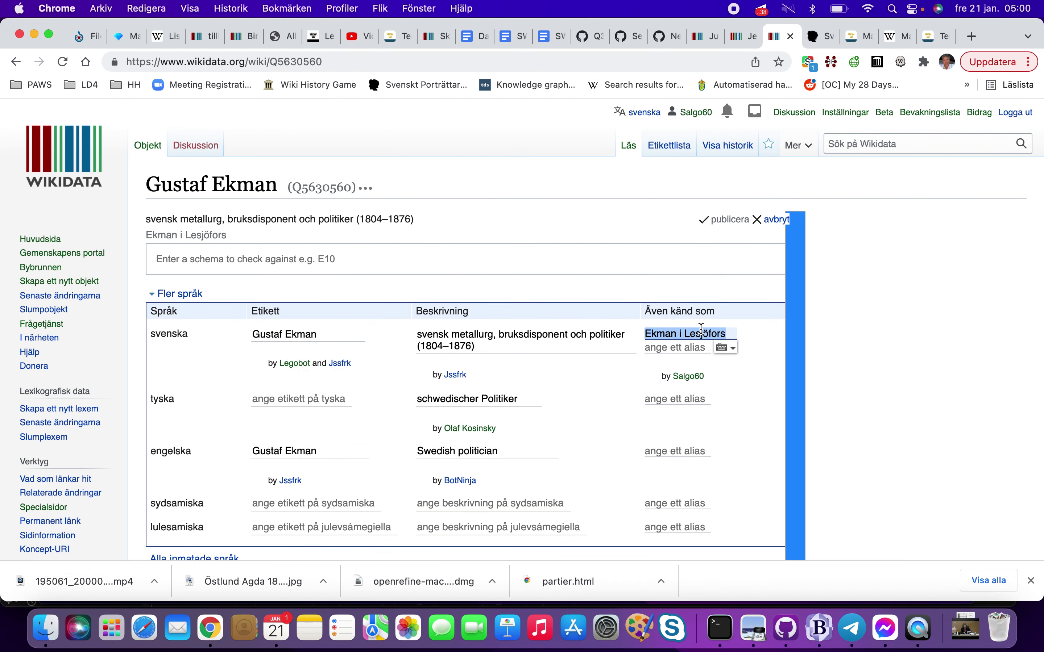
# Find the copied namn (P2561) statement on Gustaf Ekman's item and replace its value with "Ekman i Lesjöfors"
pyautogui.scroll(-20, 622, 356)
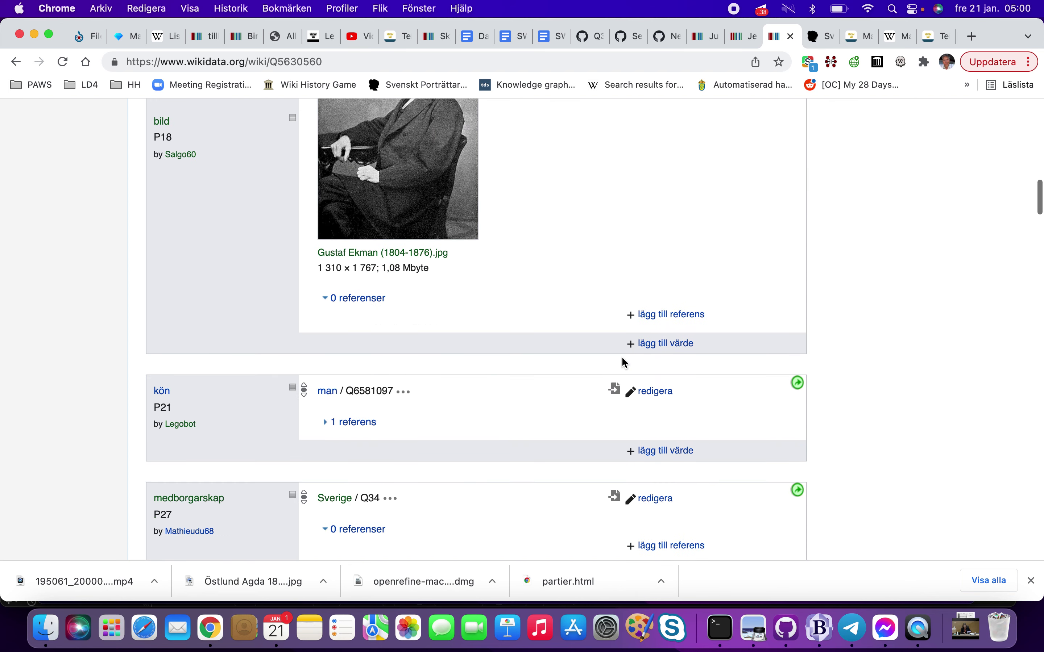
pyautogui.scroll(3, 621, 355)
pyautogui.press('super+f')
pyautogui.write('namn')
pyautogui.press('Return')
pyautogui.press('Return')
pyautogui.press('Return')
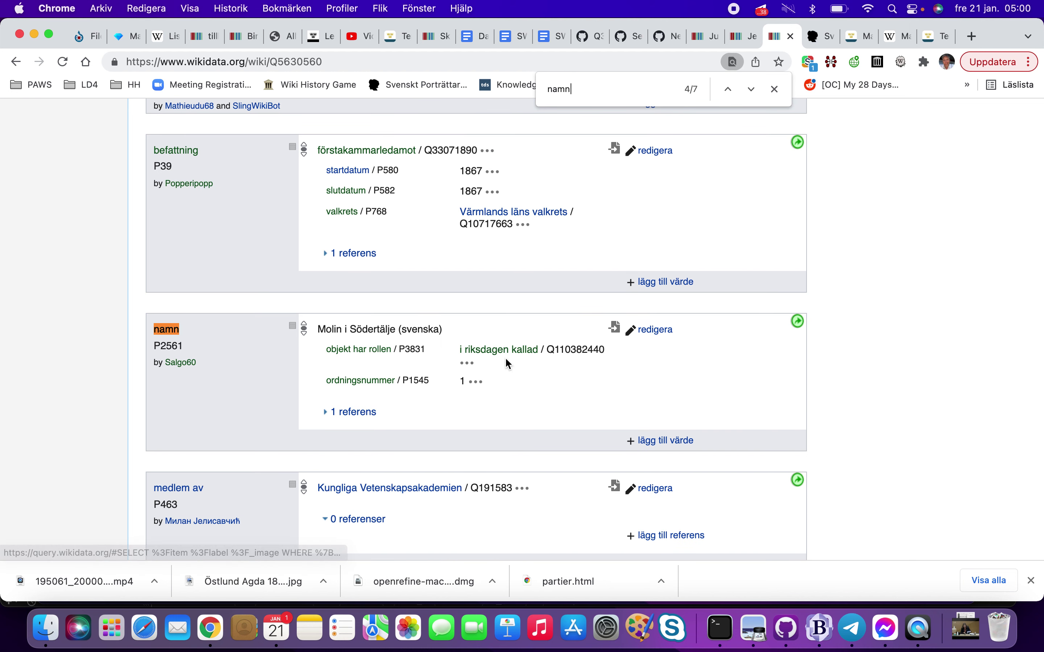
pyautogui.click(637, 337)
pyautogui.press('super+a')
pyautogui.press('super+v')
pyautogui.click(772, 364)
pyautogui.scroll(-3, 771, 372)
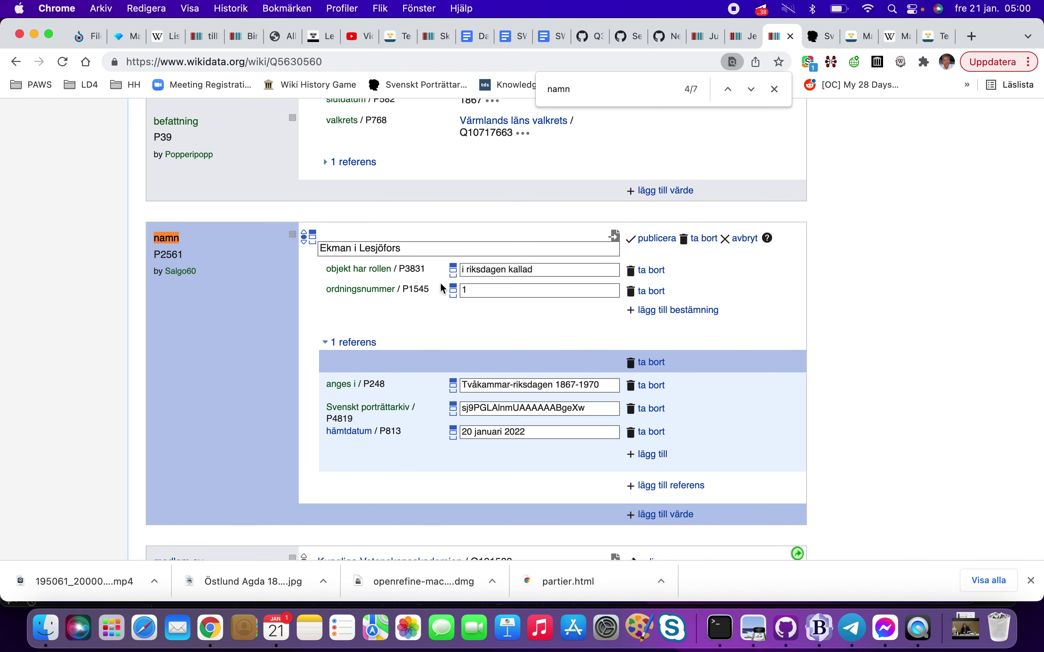
pyautogui.scroll(-4, 440, 308)
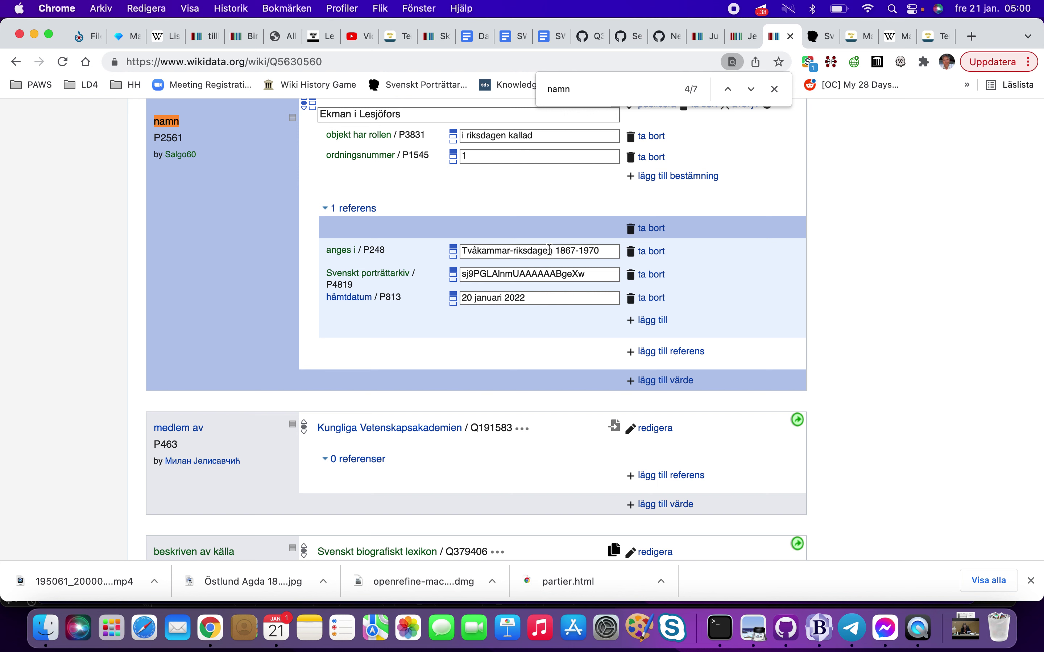
# Copy the ID sj9PGLAlnmUAAAAAABgb2w from Gustaf Ekman's portrait archive address into the namn reference's Svenskt porträttarkiv value
pyautogui.hotkey('ctrl', 'Tab')
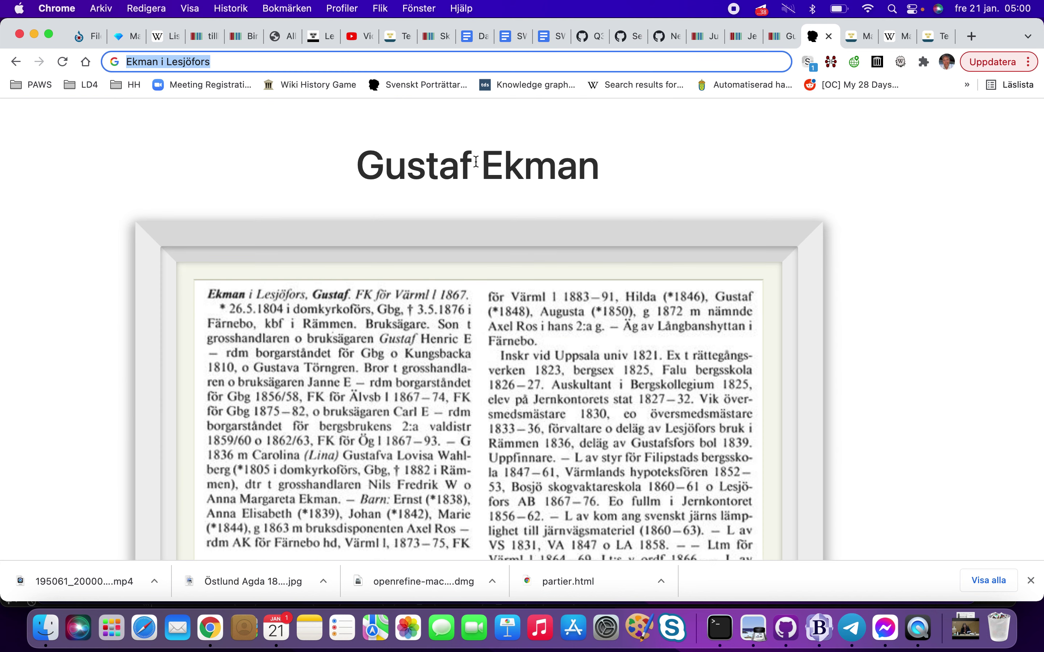
pyautogui.press('Escape')
pyautogui.press('Right')
pyautogui.hotkey('alt', 'shift', 'Left')
pyautogui.press('super+c')
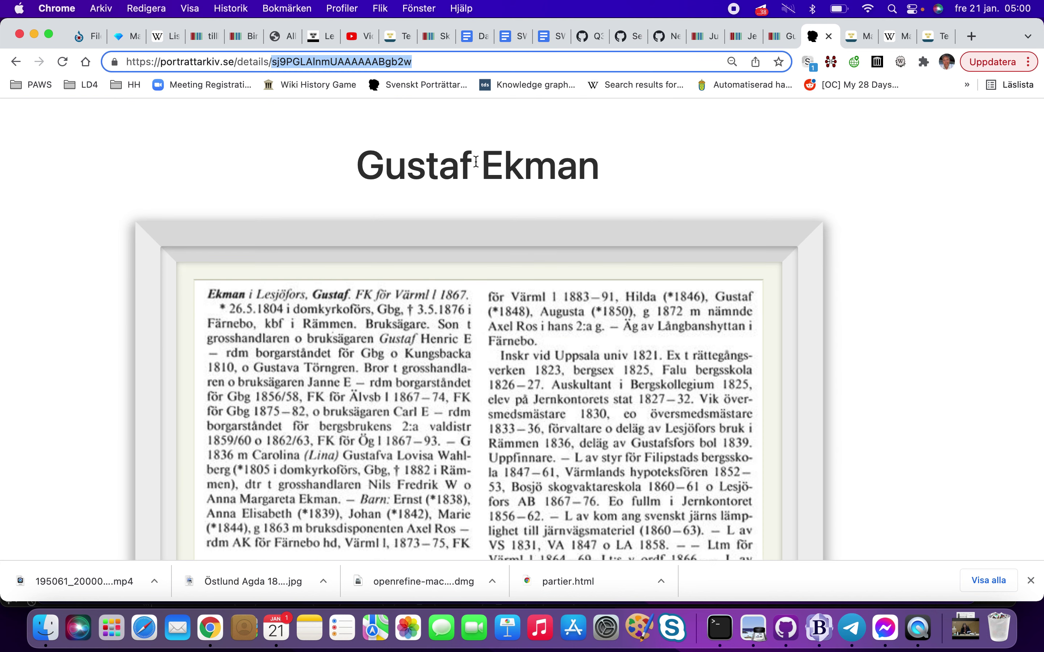
pyautogui.hotkey('ctrl', 'shift', 'Tab')
pyautogui.doubleClick(535, 269)
pyautogui.press('super+v')
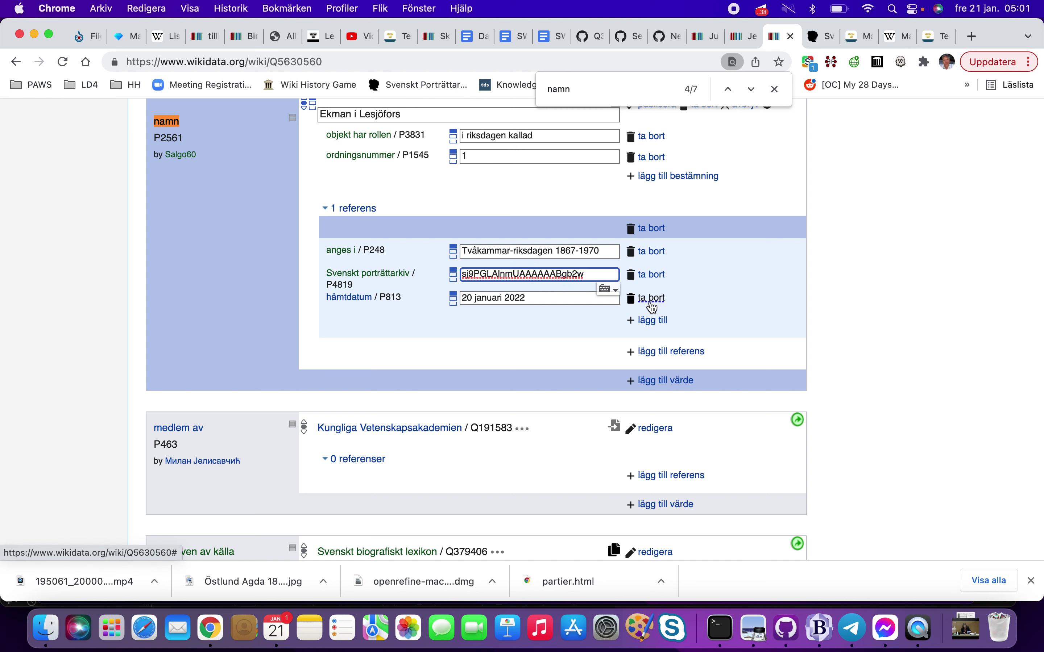
# Remove the old hämtdatum from the namn reference and add a new hämtdatum of 2022-01-21
pyautogui.click(652, 304)
pyautogui.click(654, 297)
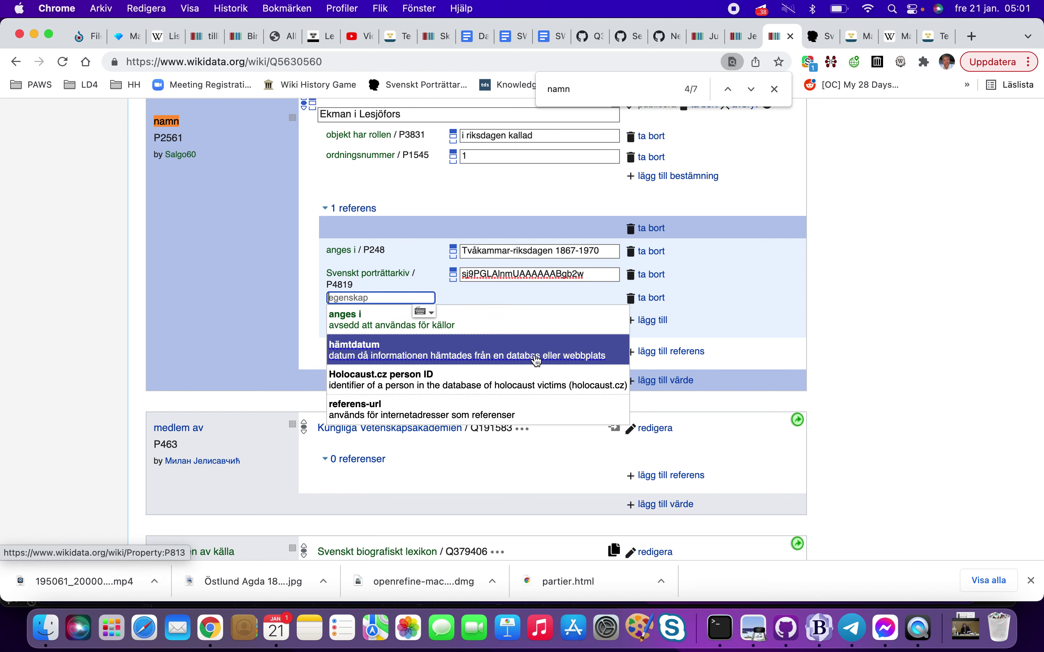
pyautogui.click(537, 360)
pyautogui.scroll(-1, 552, 343)
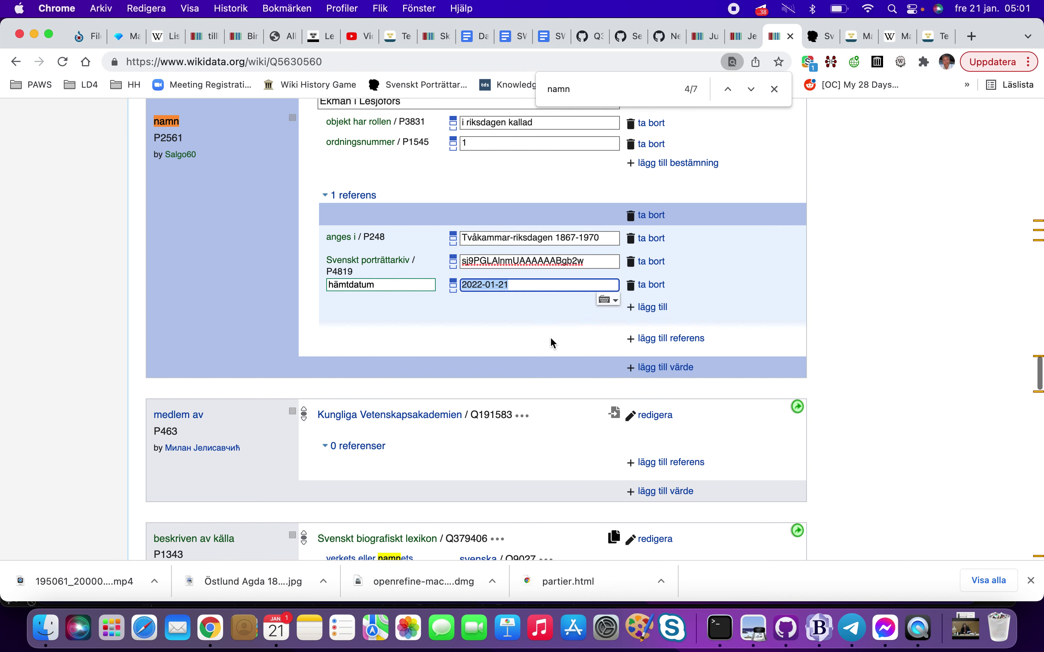
# Add sj9PGLAlnmUAAAAAABgb2w as a second value of the Svenskt porträttarkiv (P4819) identifier and publish it
pyautogui.scroll(-8, 552, 343)
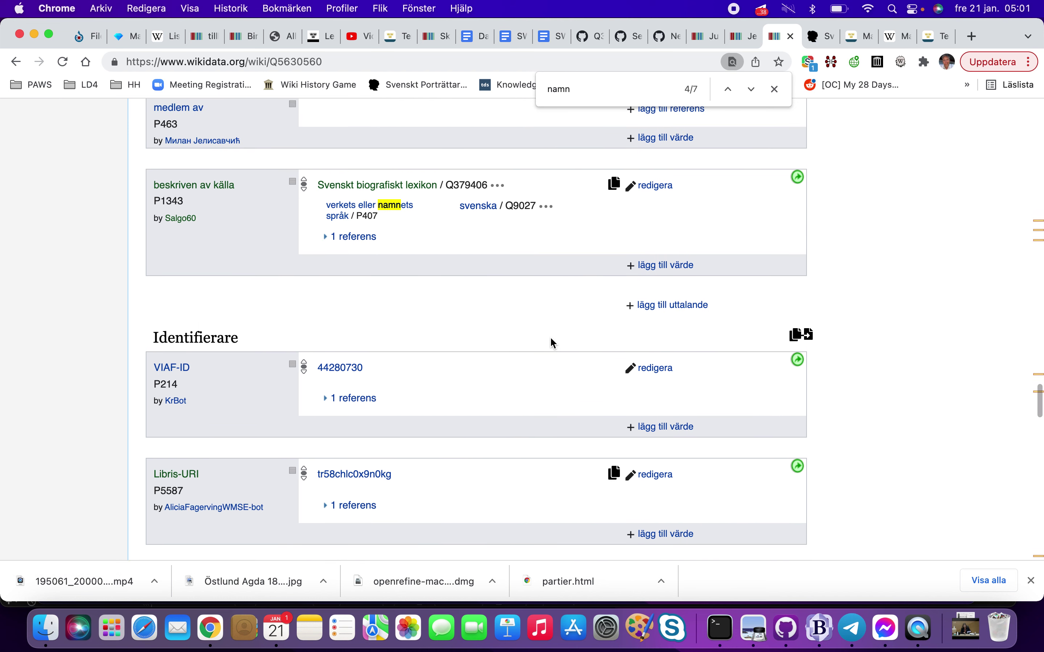
pyautogui.click(338, 233)
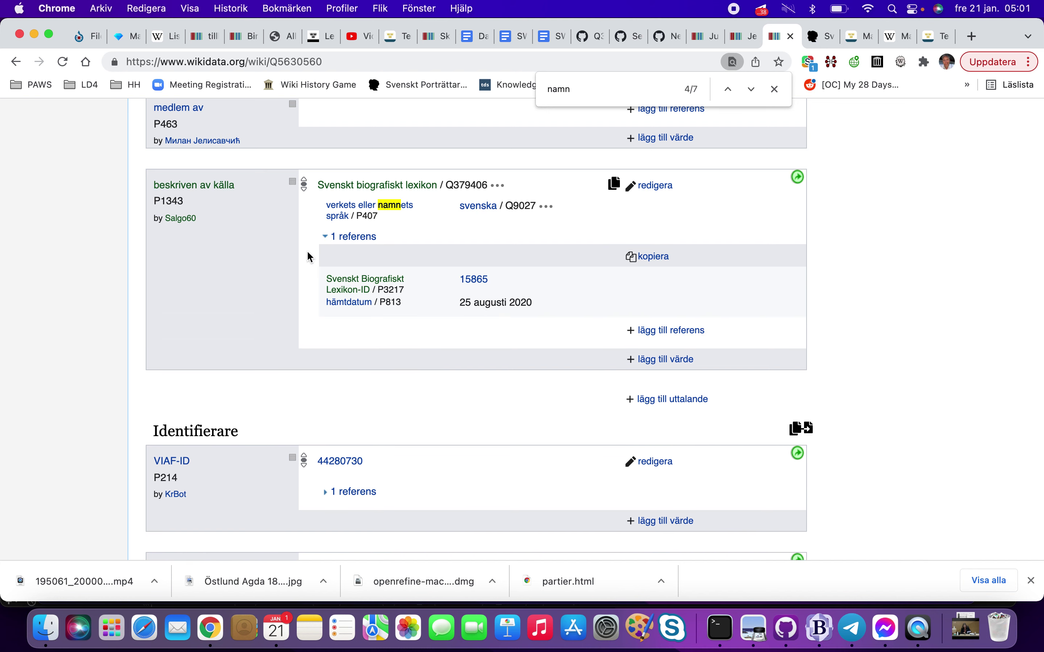
pyautogui.scroll(-15, 292, 283)
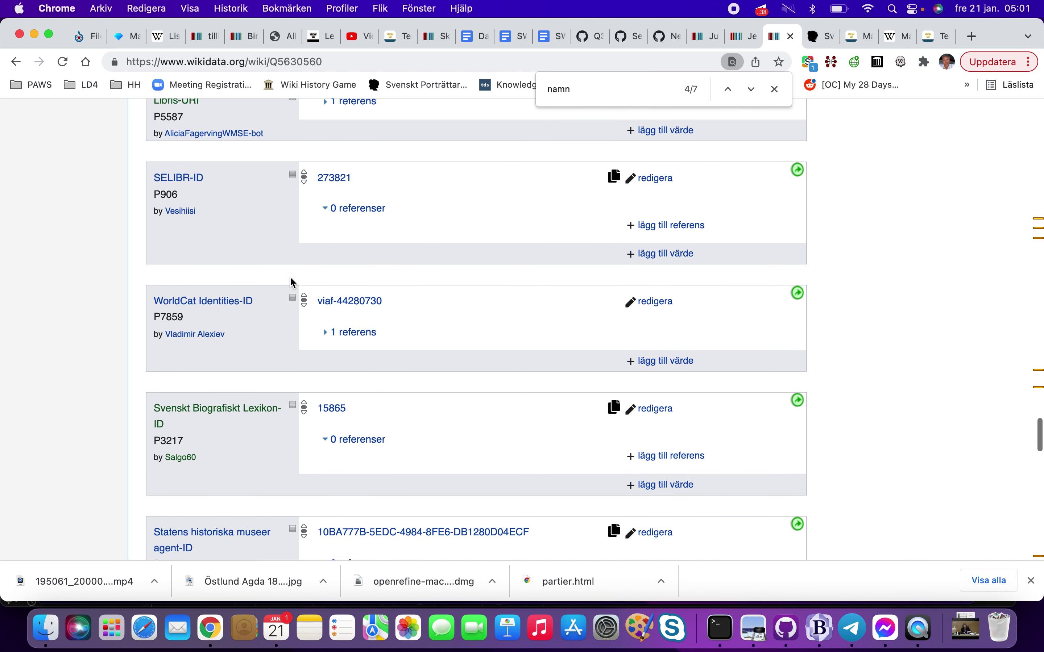
pyautogui.scroll(-12, 292, 282)
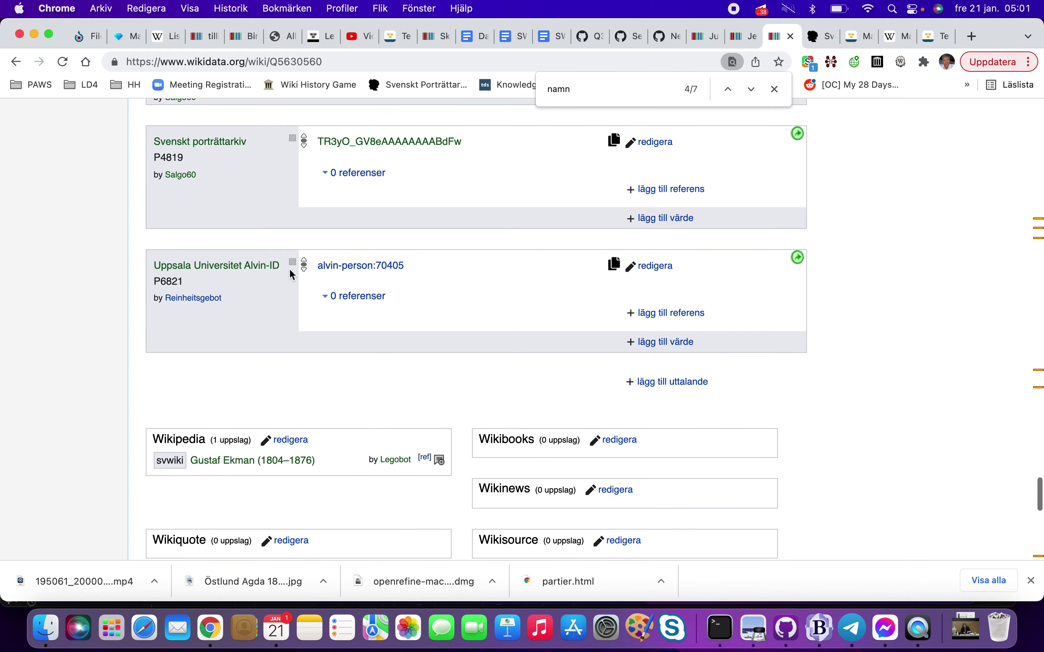
pyautogui.click(657, 219)
pyautogui.press('super+v')
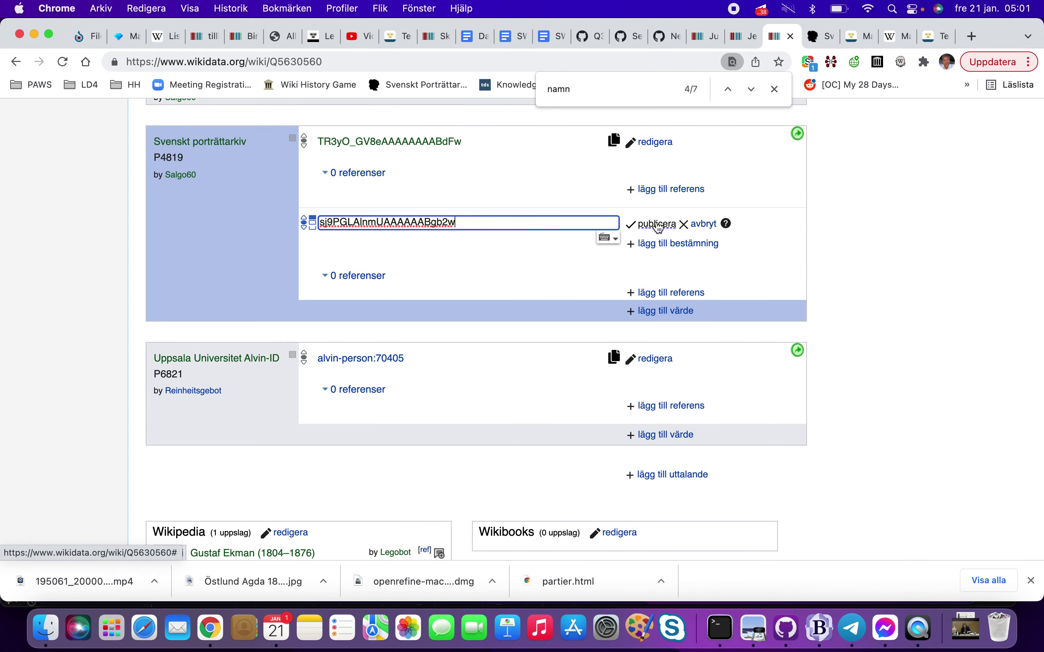
pyautogui.click(654, 224)
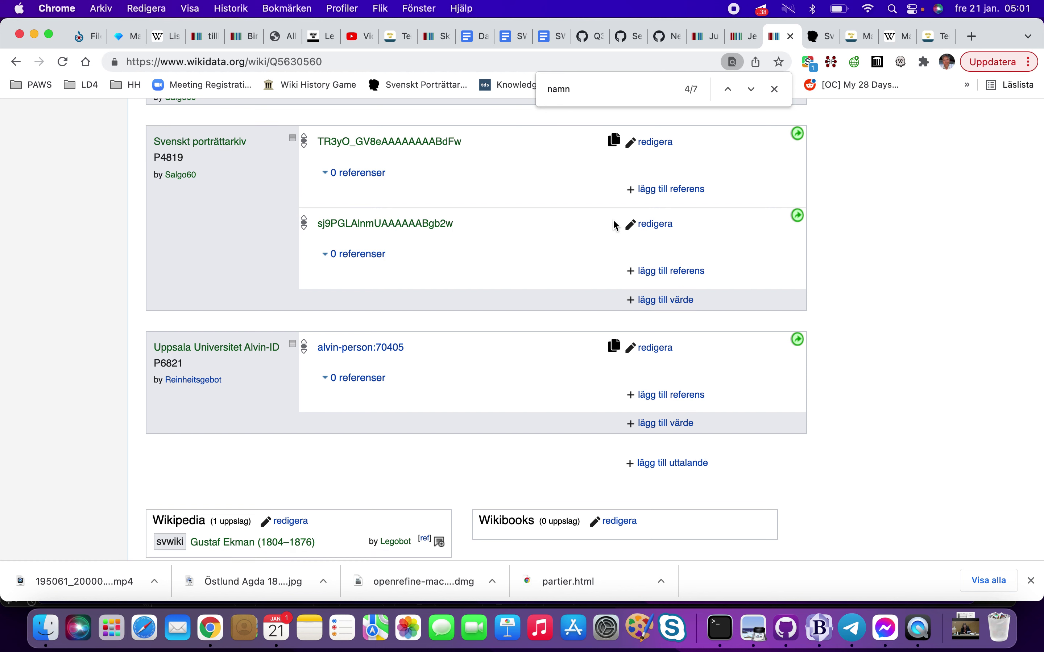
# Set the new Svenskt porträttarkiv identifier value to preferred rank and publish the change
pyautogui.click(630, 225)
pyautogui.click(303, 231)
pyautogui.click(309, 240)
pyautogui.click(651, 224)
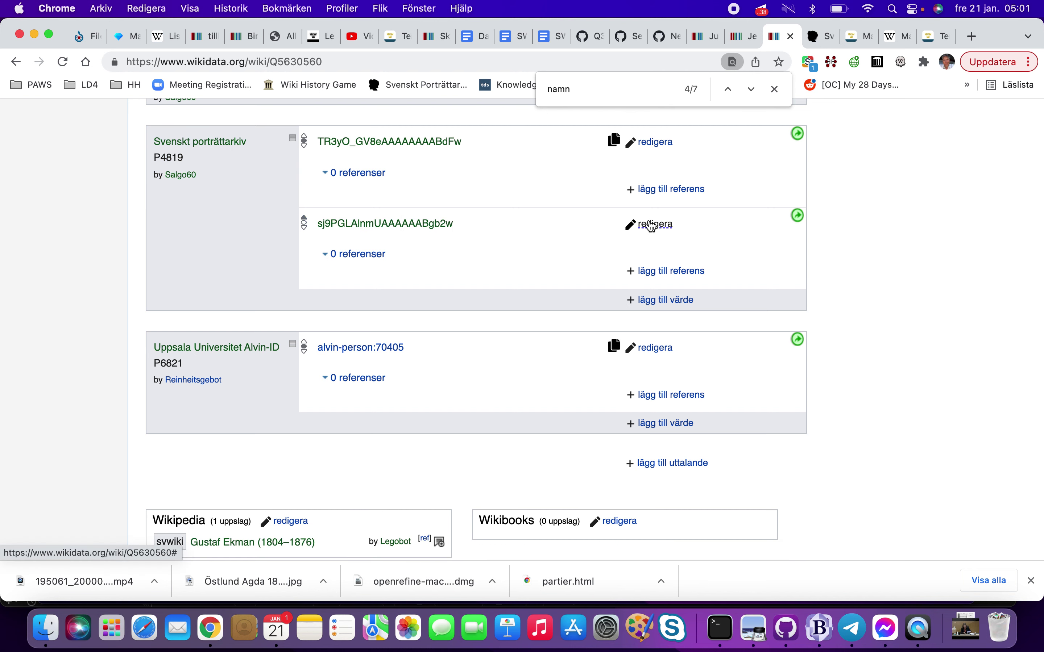
# Copy the source title "Tvåkammar-riksdagen 1867-1970" from the namn reference and publish the namn statement
pyautogui.scroll(10, 447, 350)
pyautogui.scroll(10, 447, 351)
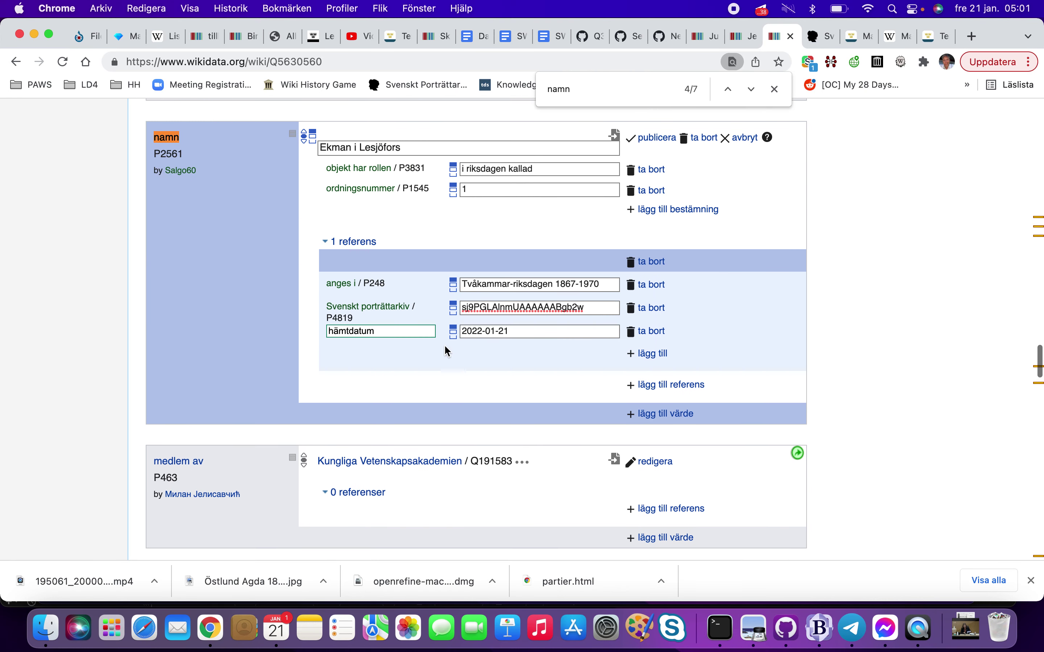
pyautogui.tripleClick(543, 302)
pyautogui.press('super+c')
pyautogui.click(653, 154)
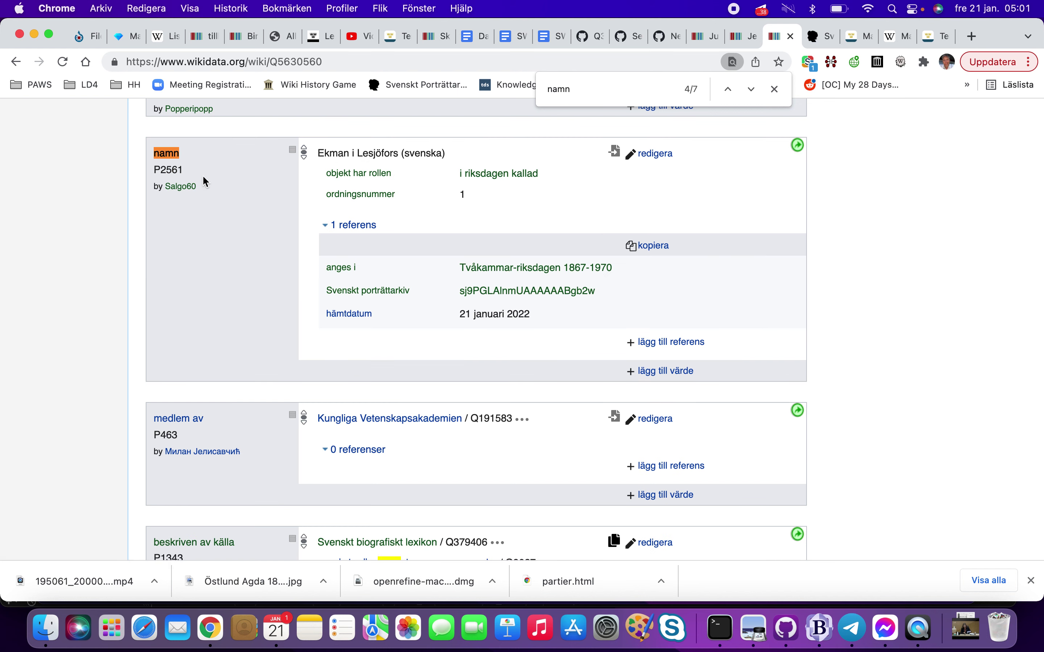
# Add "Tvåkammar-riksdagen 1867-1970" as a new beskriven av källa (P1343) value and publish it
pyautogui.hotkey('ctrl', 'Tab')
pyautogui.hotkey('ctrl', 'shift', 'Tab')
pyautogui.scroll(-10, 206, 181)
pyautogui.scroll(4, 206, 181)
pyautogui.scroll(4, 206, 181)
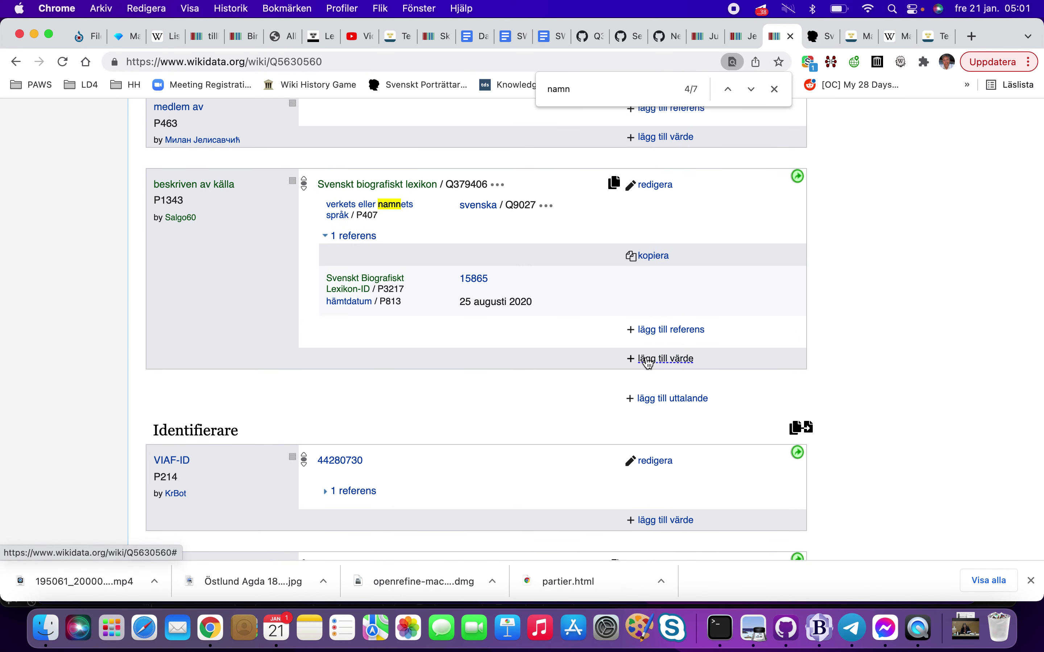
pyautogui.click(660, 367)
pyautogui.press('super+v')
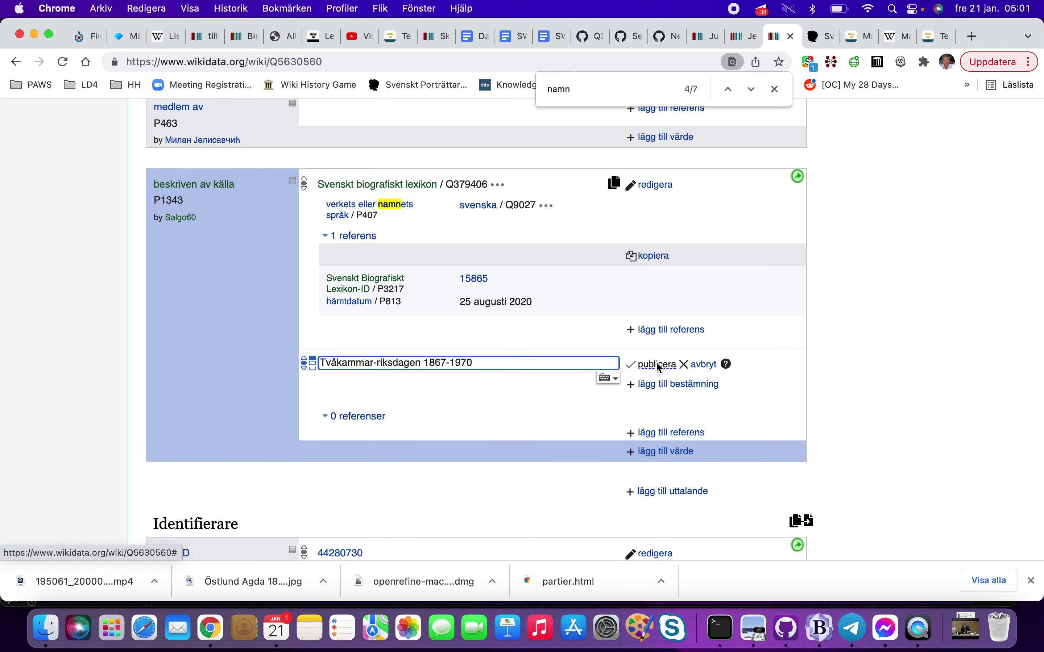
pyautogui.click(543, 381)
pyautogui.click(642, 367)
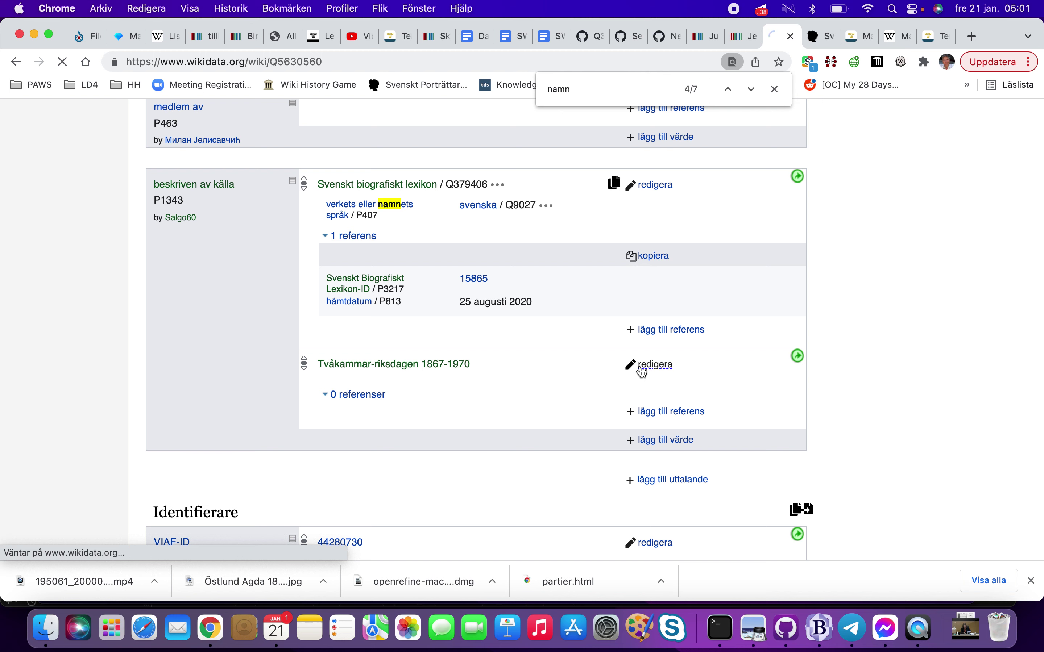
# Copy the reference of the namn statement and insert it on the beskriven av källa value Tvåkammar-riksdagen 1867-1970
pyautogui.scroll(10, 642, 372)
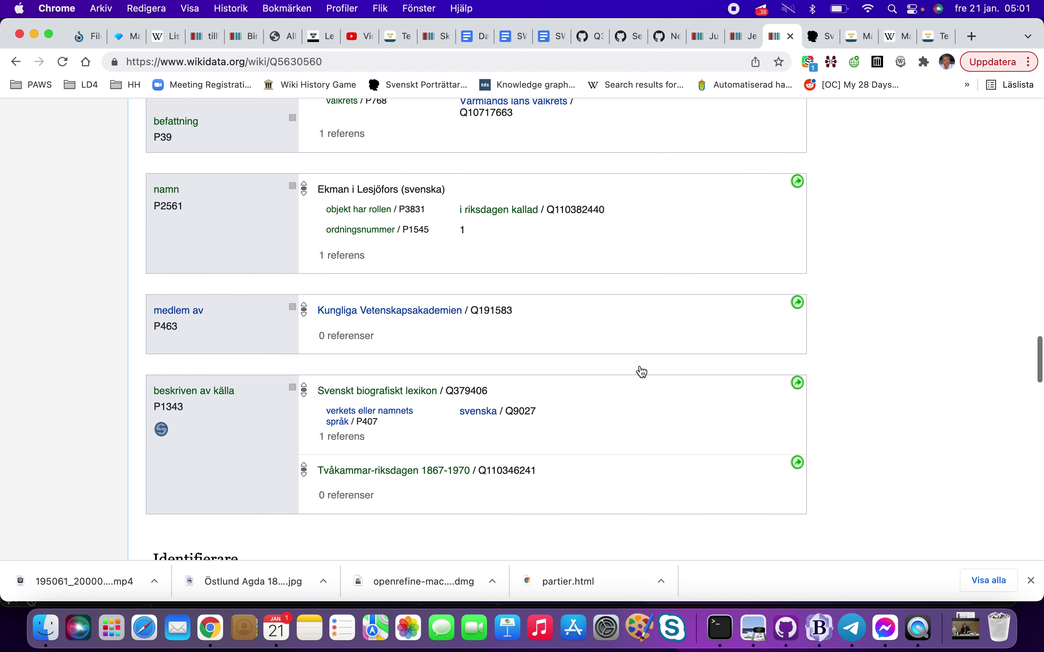
pyautogui.click(326, 401)
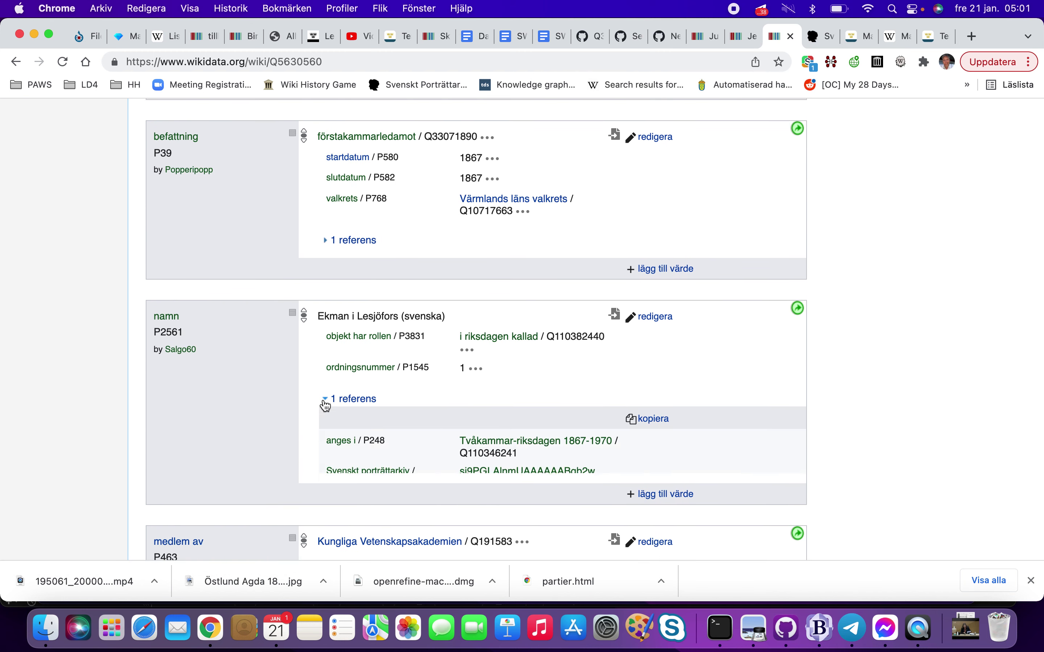
pyautogui.scroll(-3, 673, 297)
pyautogui.click(651, 305)
pyautogui.scroll(-1, 664, 311)
pyautogui.scroll(-8, 664, 311)
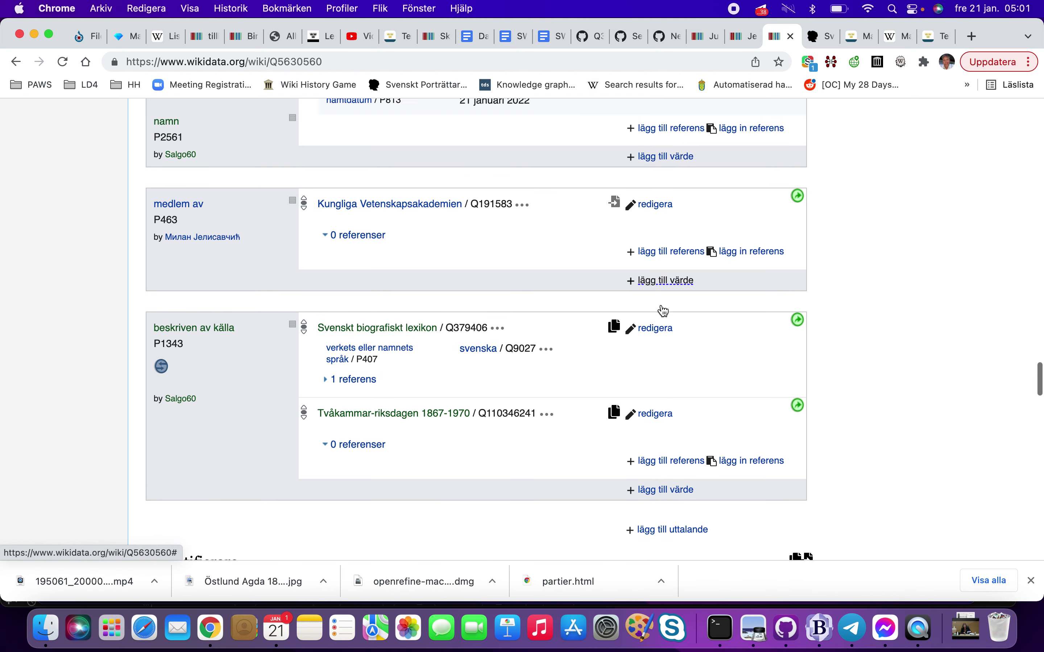
pyautogui.click(748, 375)
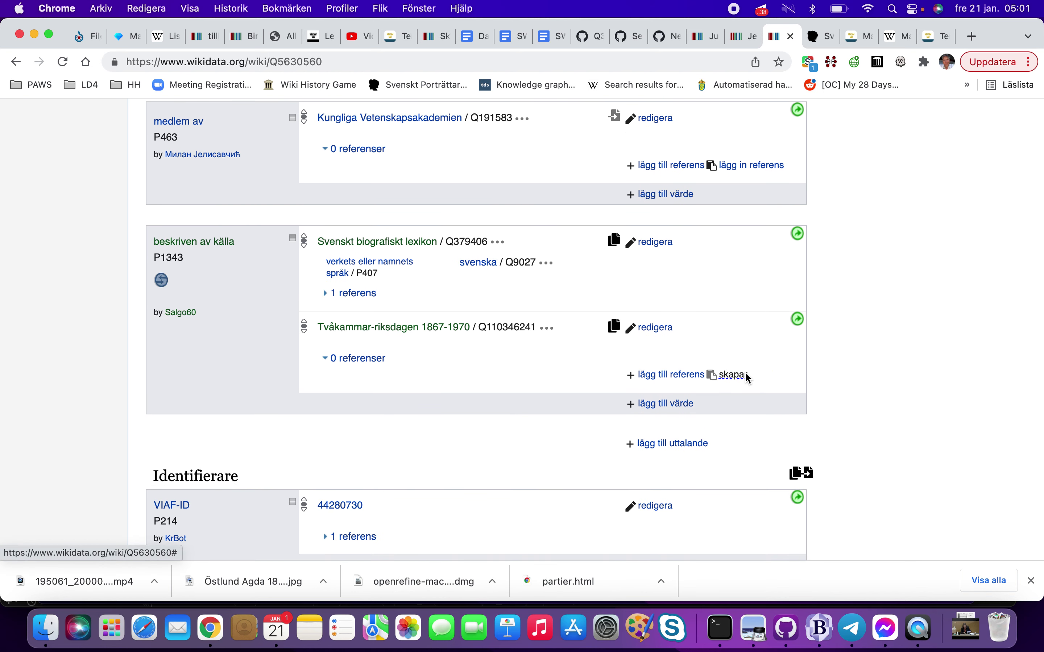
# Insert the copied reference on the sysselsättning (P106) value politiker
pyautogui.scroll(6, 745, 342)
pyautogui.scroll(10, 745, 342)
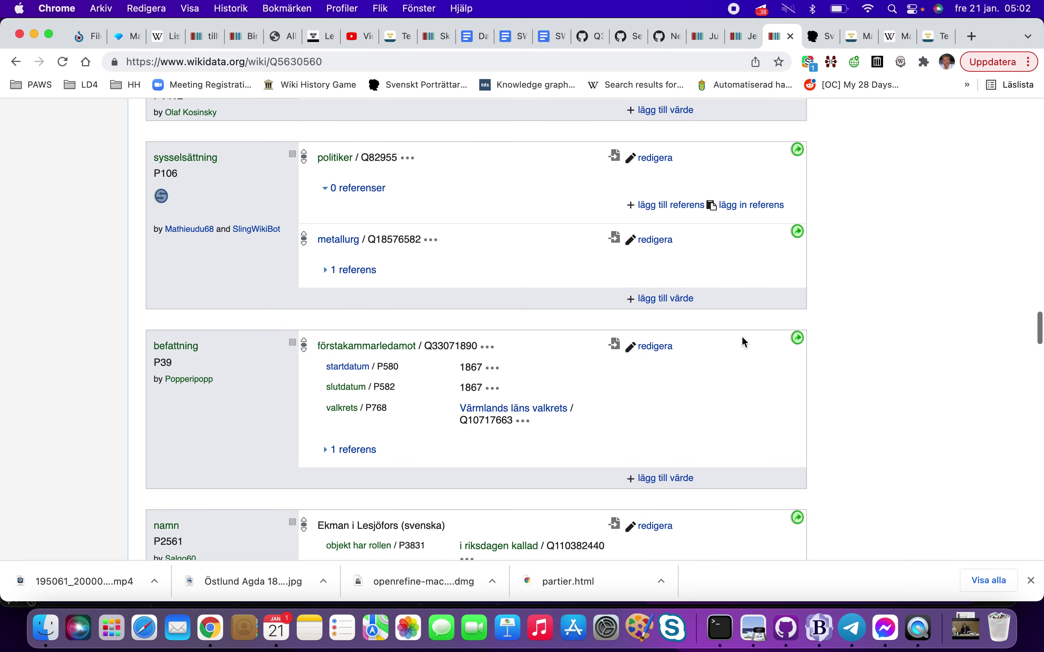
pyautogui.scroll(2, 745, 342)
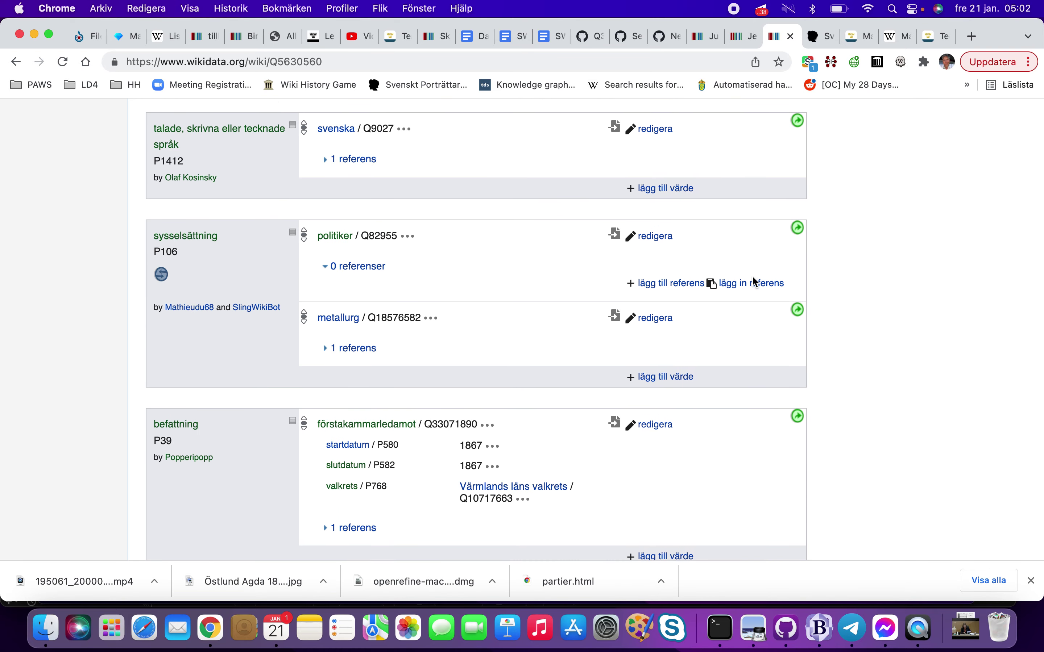
# Check the occupation in the portrait archive text, add bruksägare as a new sysselsättning (P106) value and publish it
pyautogui.hotkey('ctrl', 'Tab')
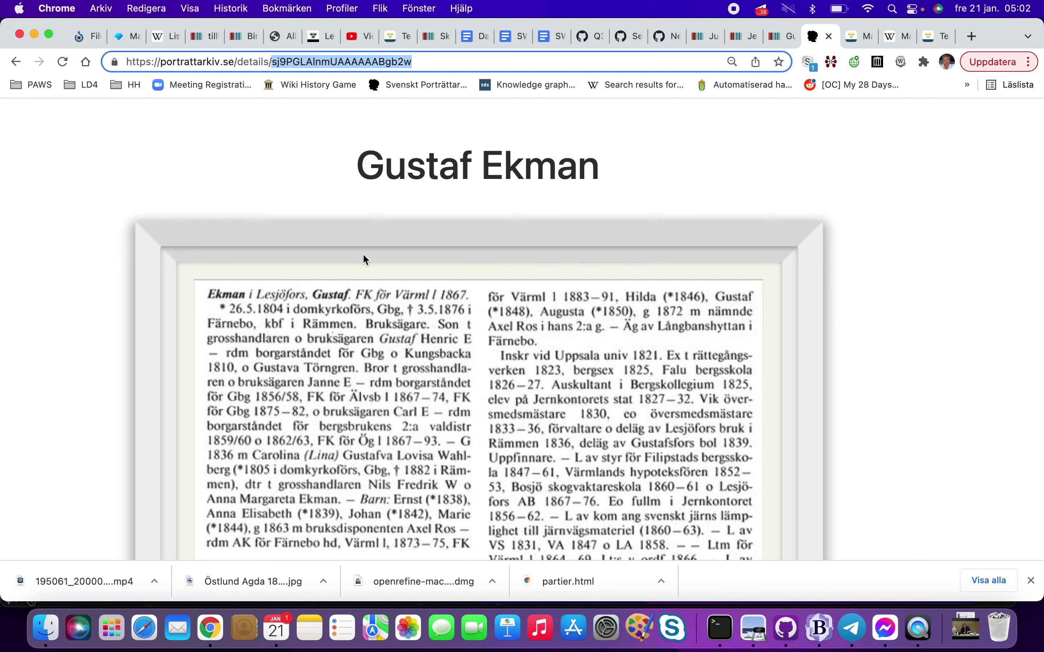
pyautogui.scroll(3, 286, 349)
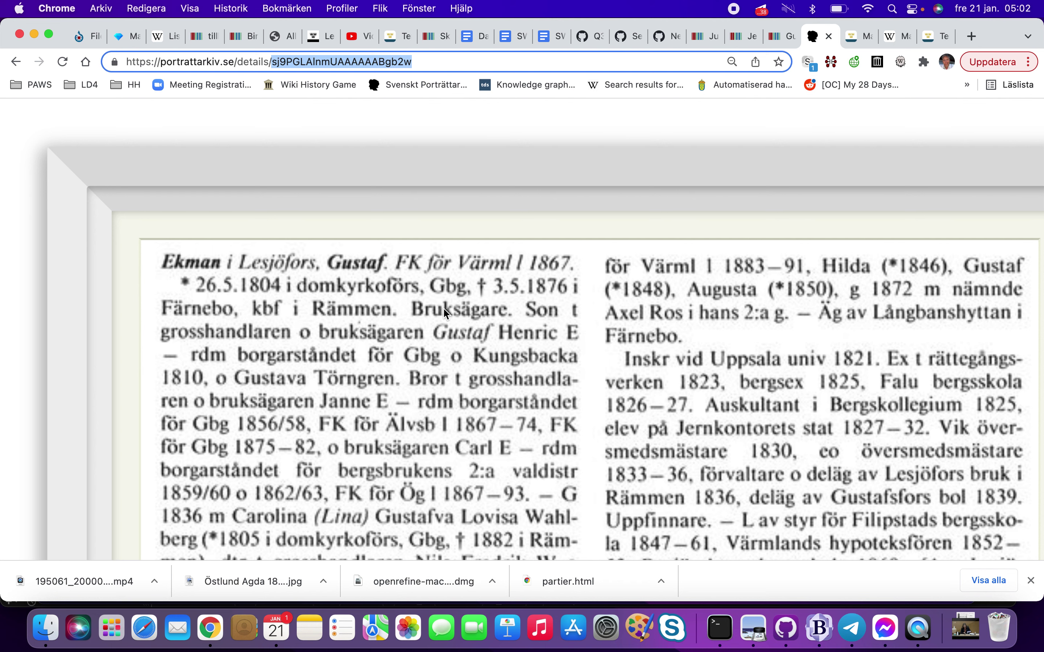
pyautogui.hotkey('ctrl', 'shift', 'Tab')
pyautogui.scroll(-5, 446, 315)
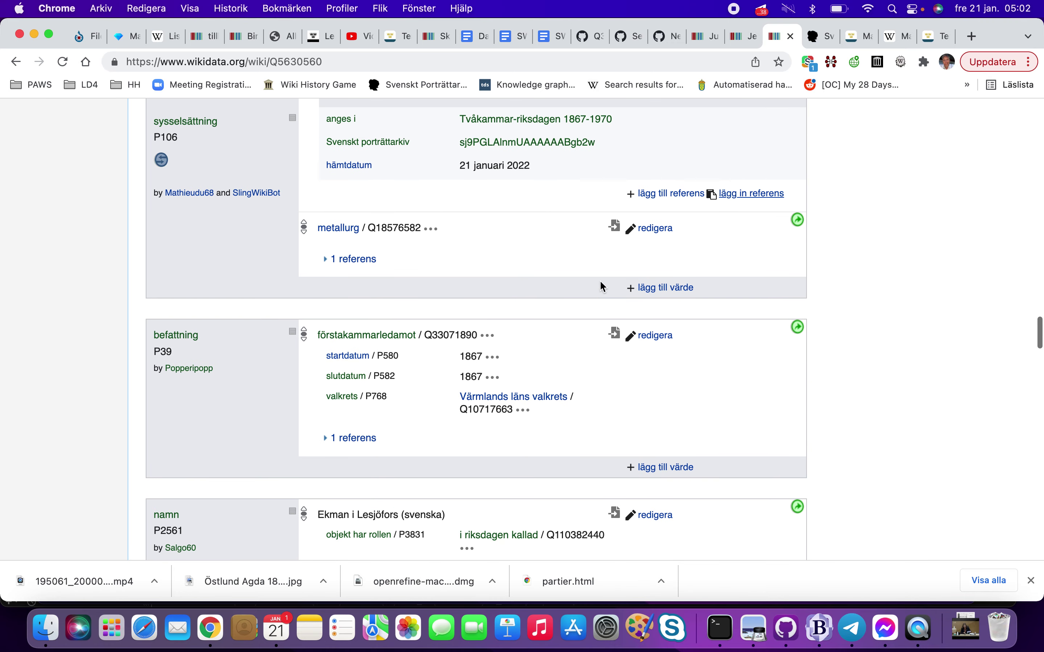
pyautogui.click(646, 287)
pyautogui.write('bruksä')
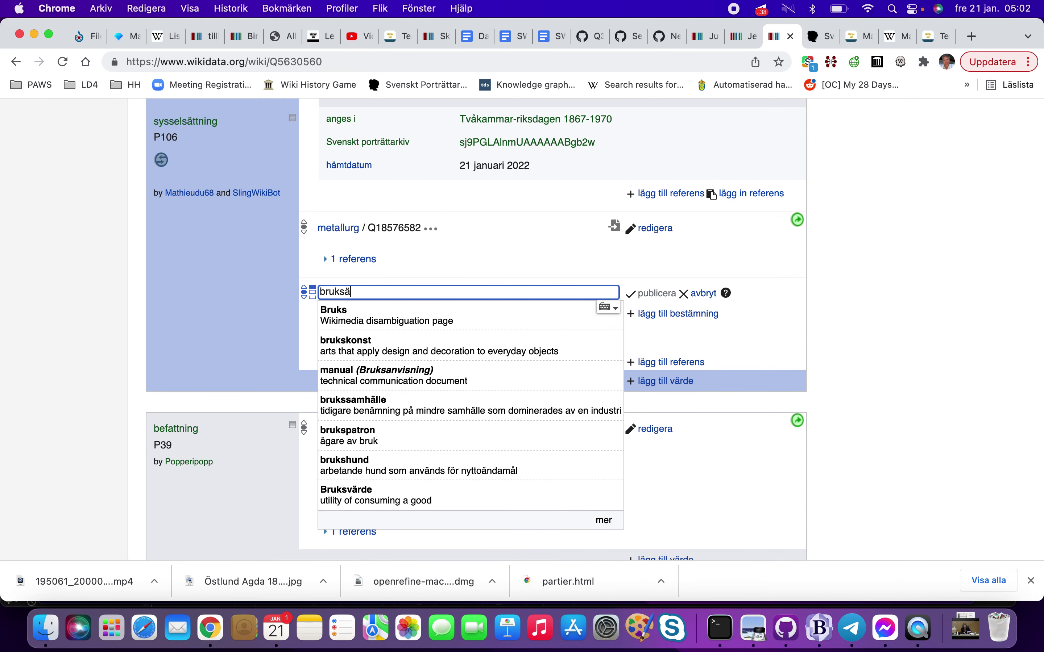
pyautogui.click(552, 347)
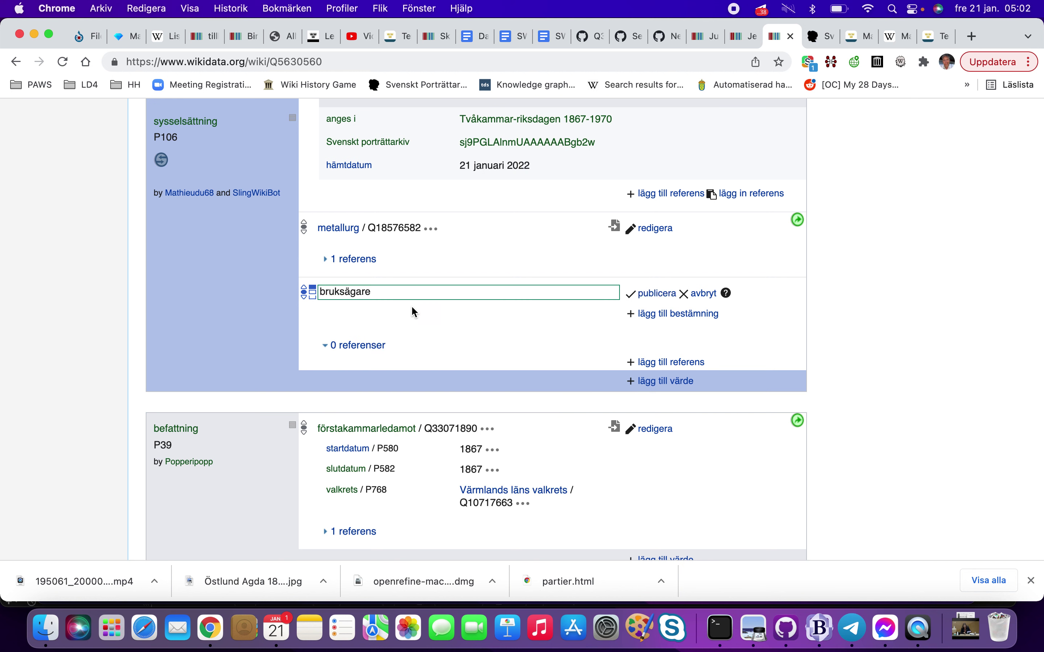
pyautogui.click(653, 294)
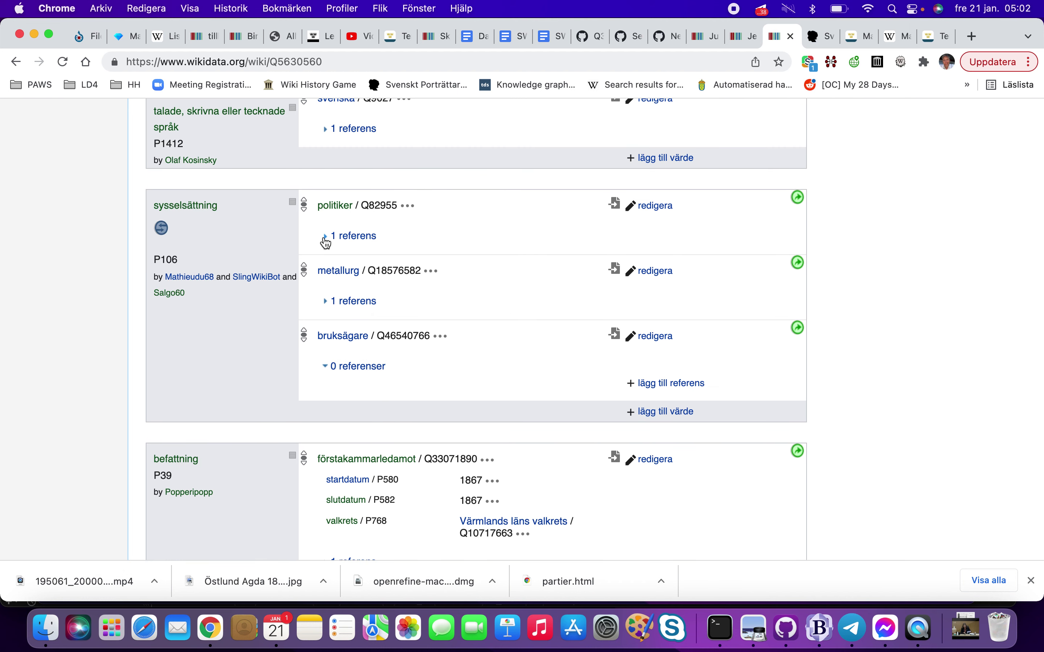
# Copy the Tvåkammar-riksdagen 1867-1970 reference of the politiker value and insert it on the bruksägare value
pyautogui.click(327, 237)
pyautogui.click(642, 257)
pyautogui.scroll(-5, 647, 243)
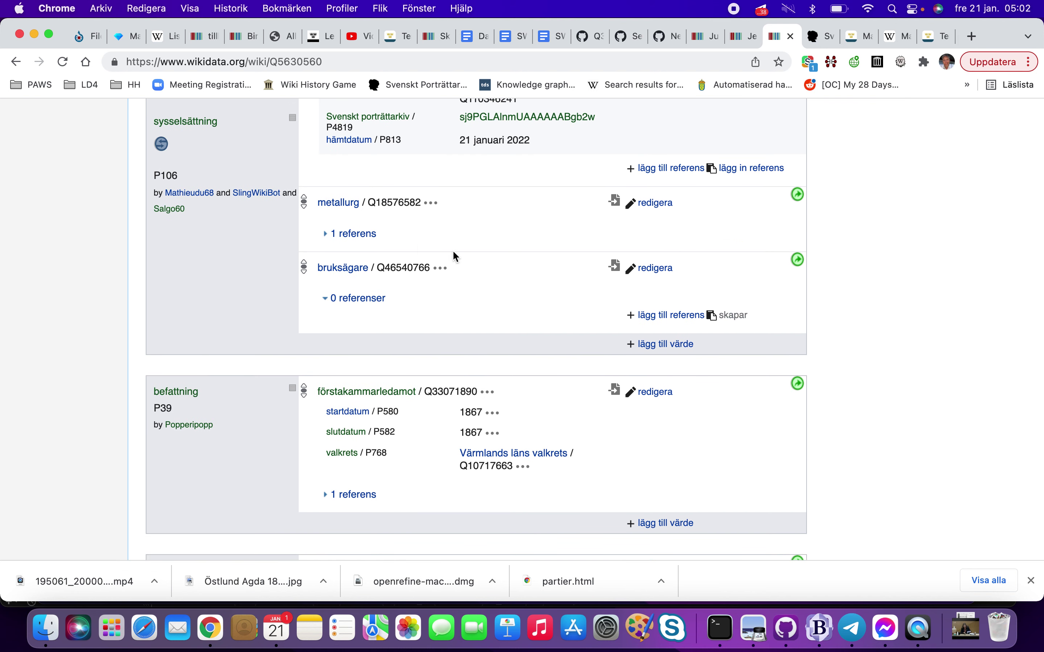
# Examine the metallurg value's reference and check the occupation on the Svenskt biografiskt lexikon page linked from the dödsdatum reference
pyautogui.click(347, 235)
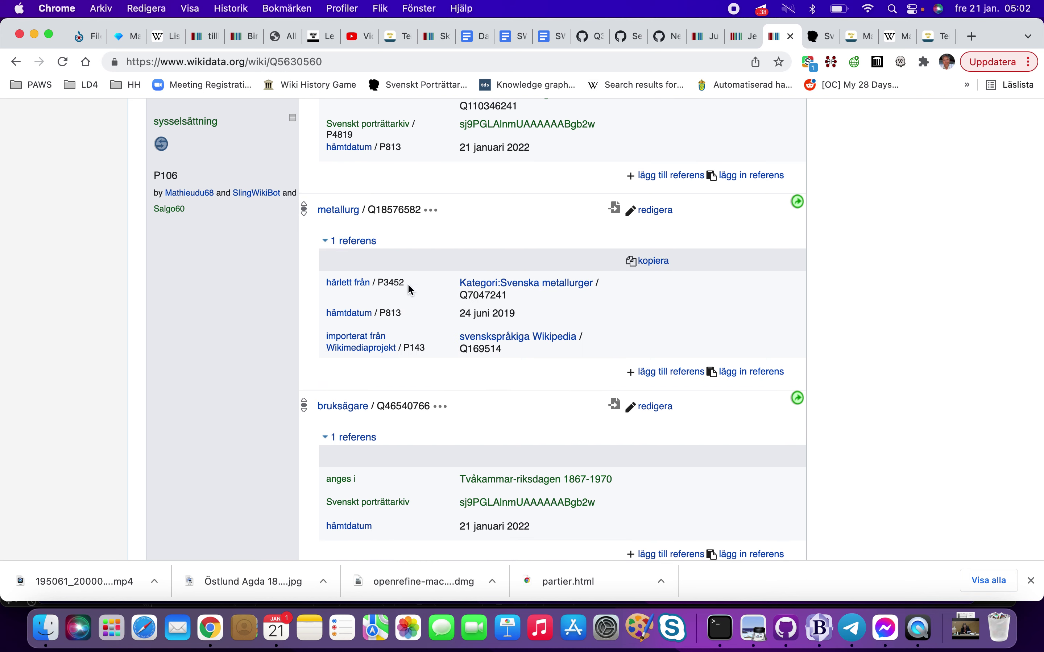
pyautogui.scroll(10, 529, 297)
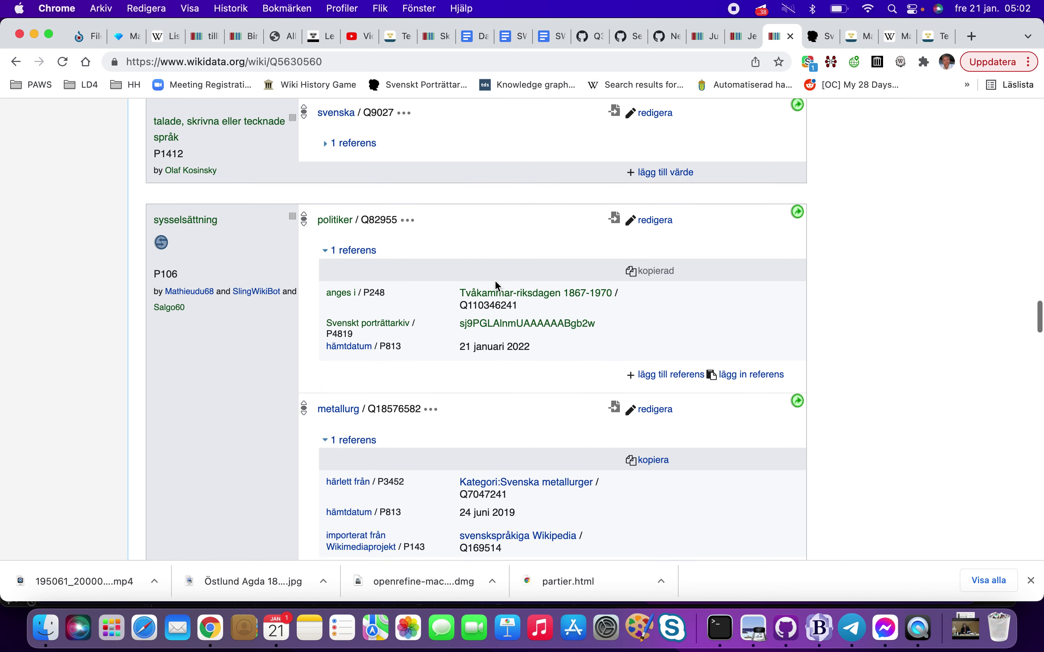
pyautogui.scroll(7, 497, 286)
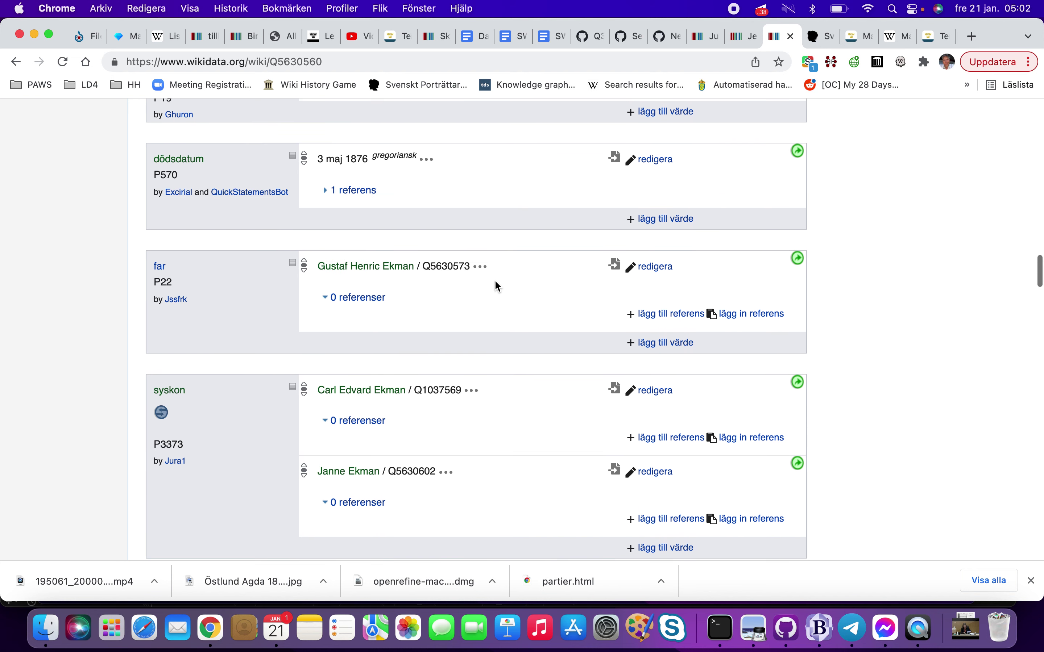
pyautogui.scroll(4, 344, 298)
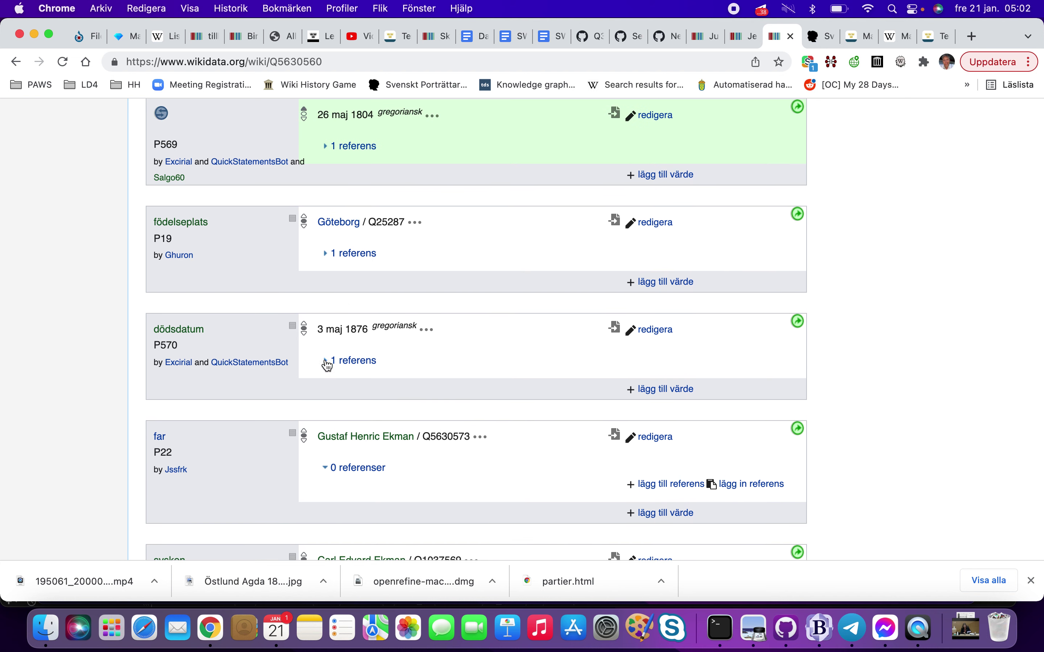
pyautogui.click(325, 362)
pyautogui.scroll(-3, 327, 362)
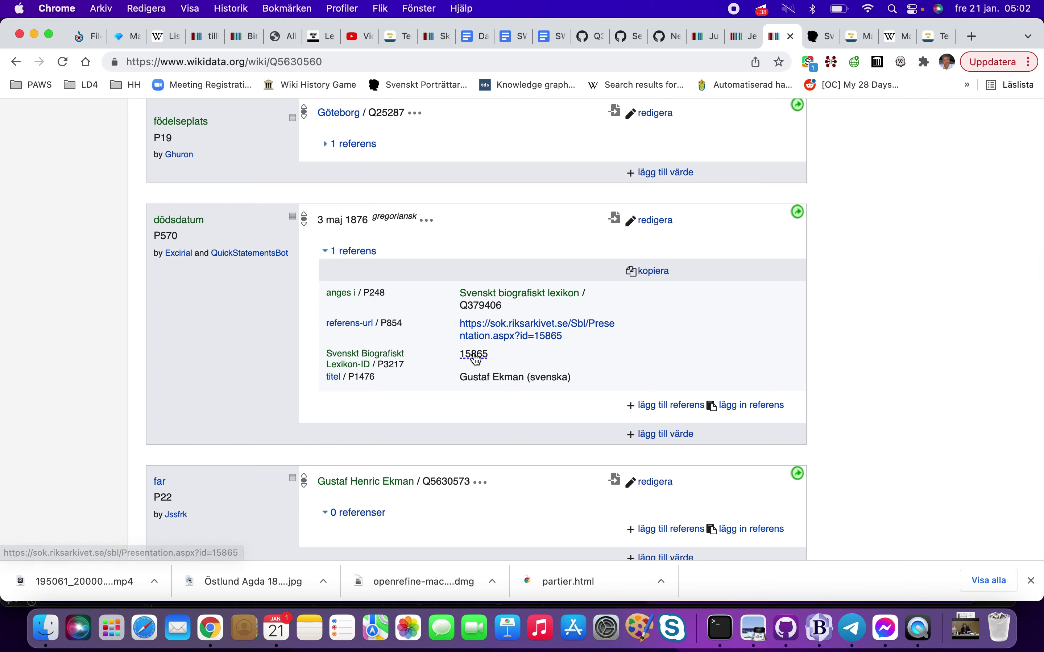
pyautogui.keyDown('super'); pyautogui.click(476, 359); pyautogui.keyUp('super')
pyautogui.hotkey('ctrl', 'Tab')
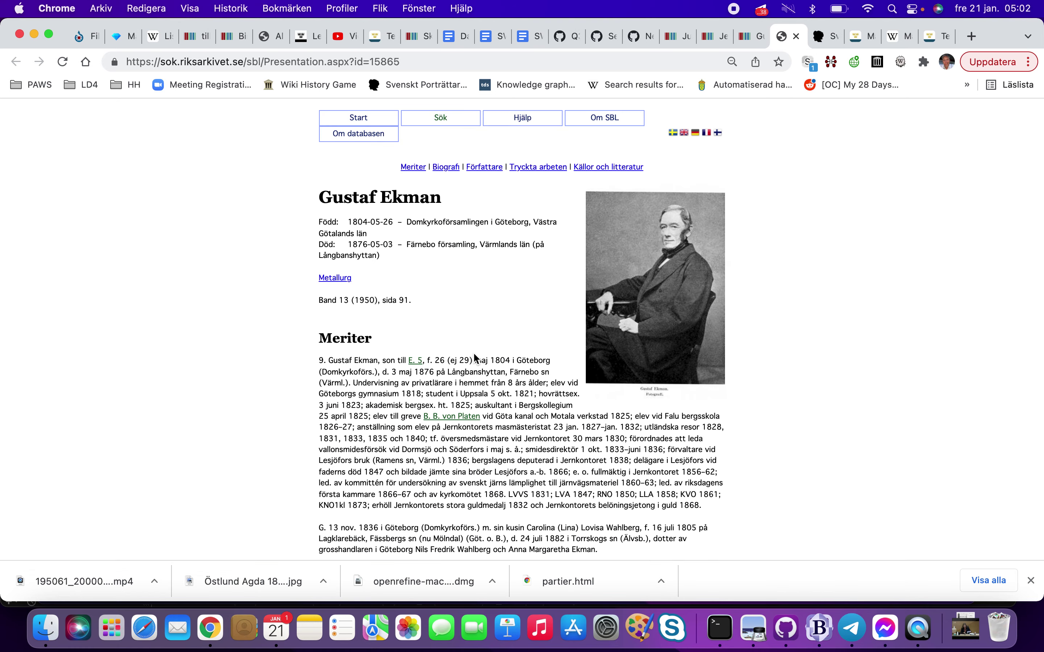
pyautogui.scroll(5, 383, 341)
pyautogui.scroll(2, 364, 245)
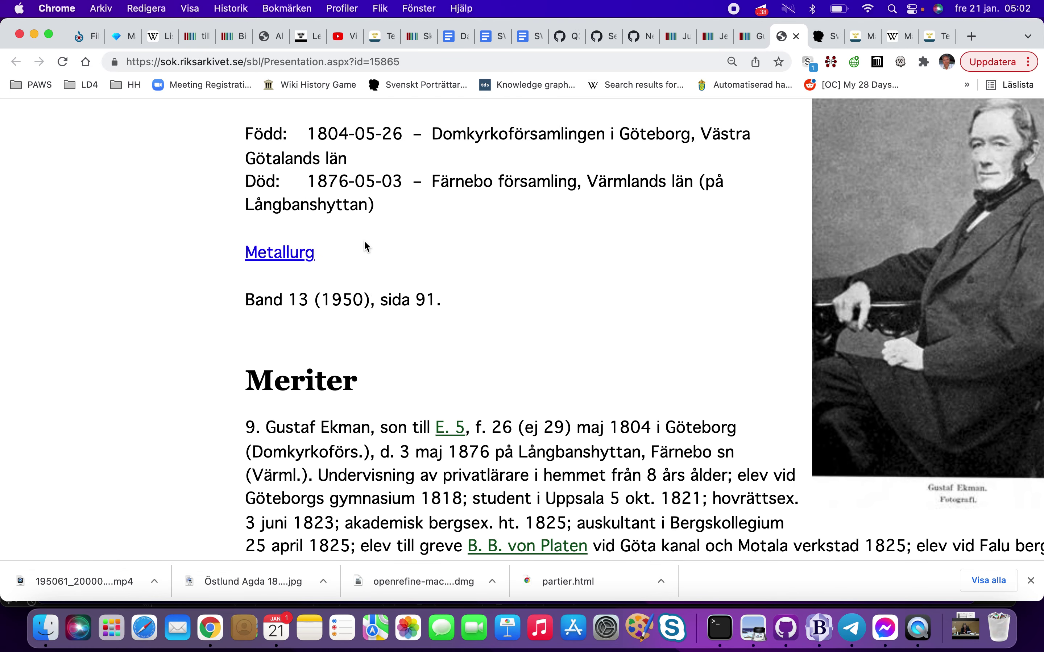
# Copy the Svenskt biografiskt lexikon reference of the dödsdatum (P570) statement and insert it on the metallurg value of sysselsättning
pyautogui.hotkey('ctrl', 'shift', 'Tab')
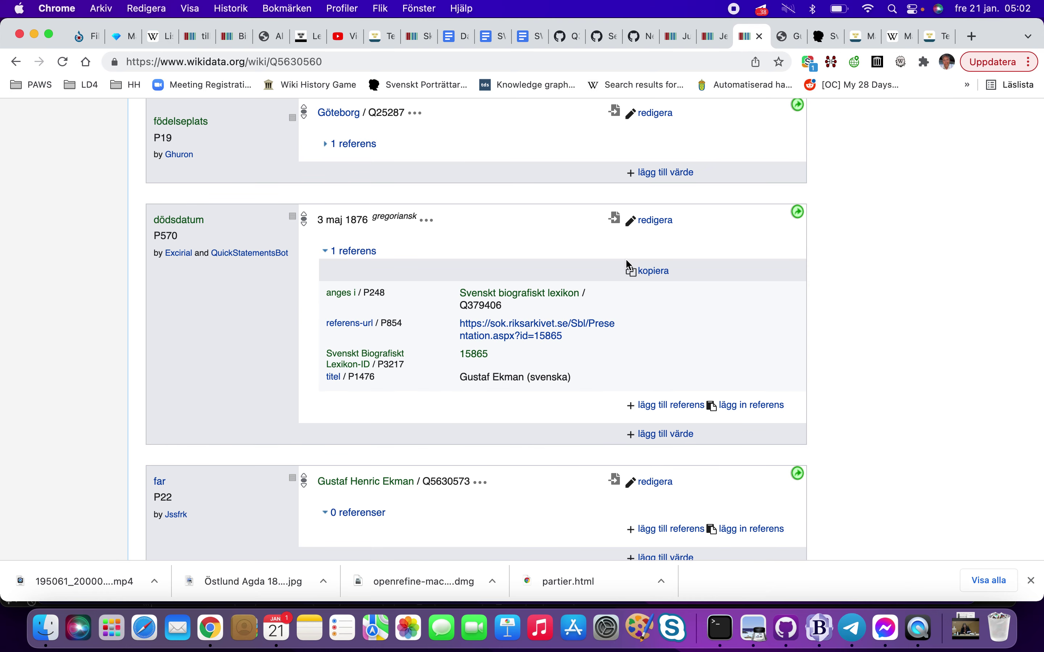
pyautogui.scroll(-10, 660, 271)
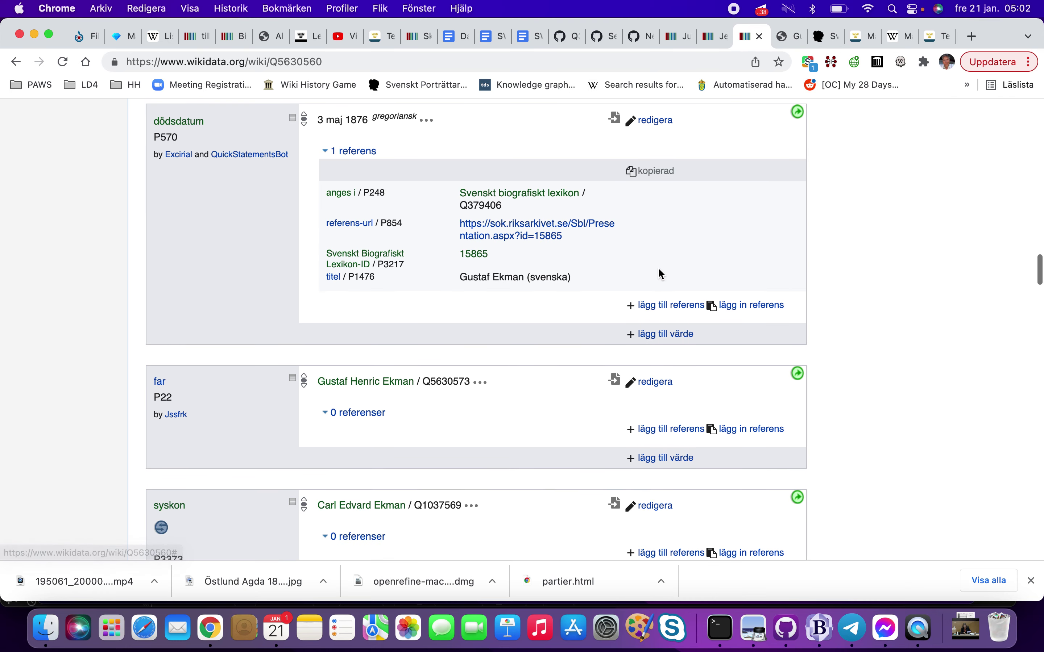
pyautogui.scroll(-10, 661, 271)
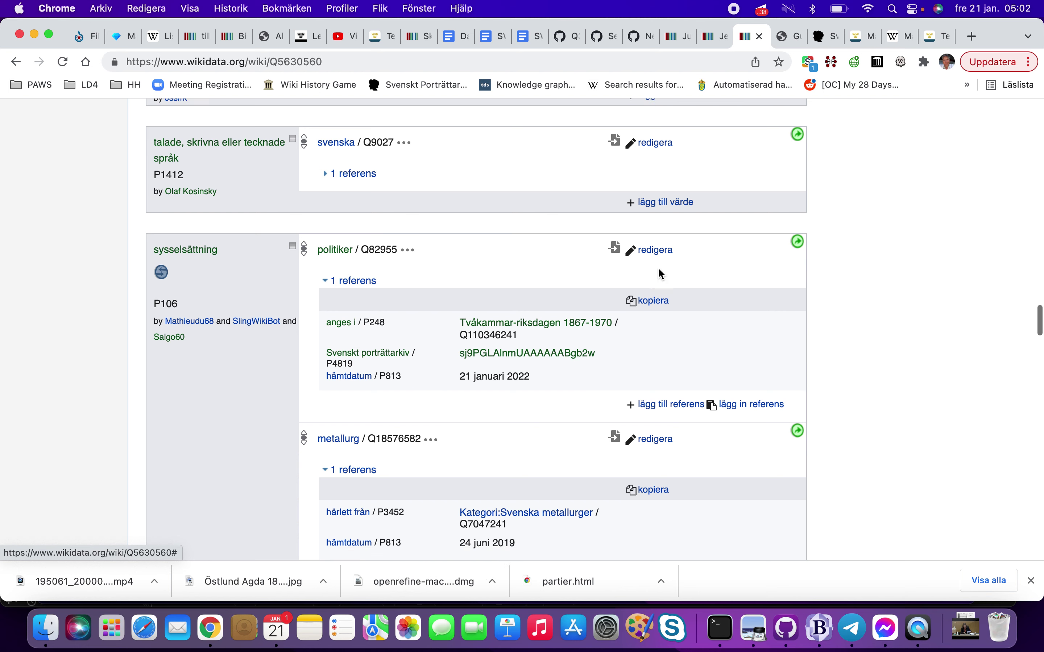
pyautogui.scroll(-2, 660, 273)
pyautogui.click(737, 303)
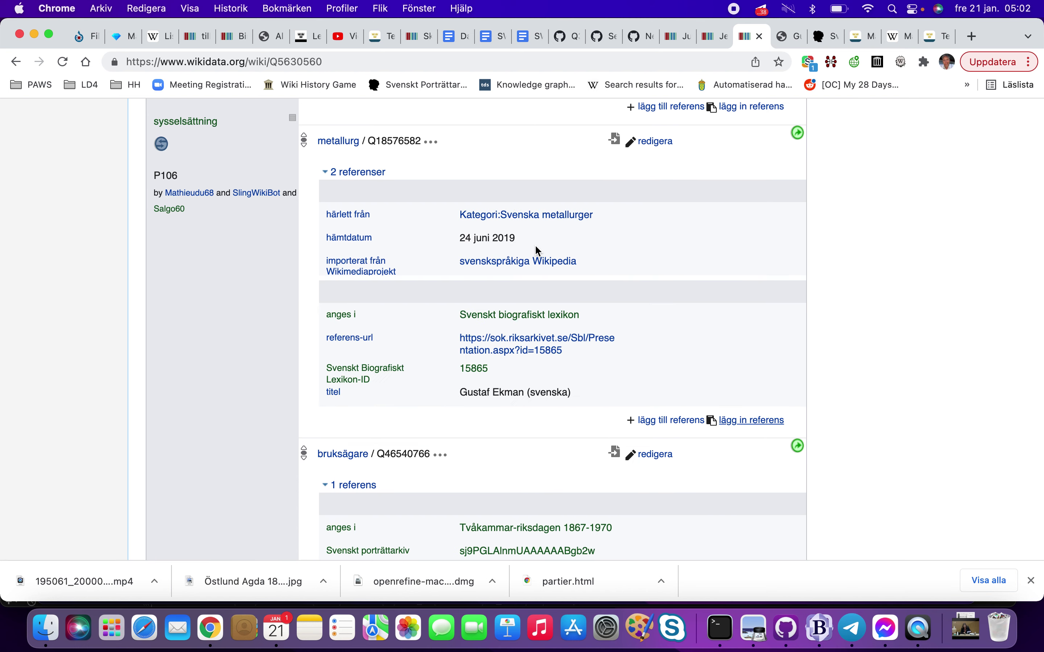
# Replace the reference on the beskriven av källa (P1343) value Svenskt biografiskt lexikon with the copied dödsdatum reference
pyautogui.scroll(-18, 535, 250)
pyautogui.scroll(-4, 538, 251)
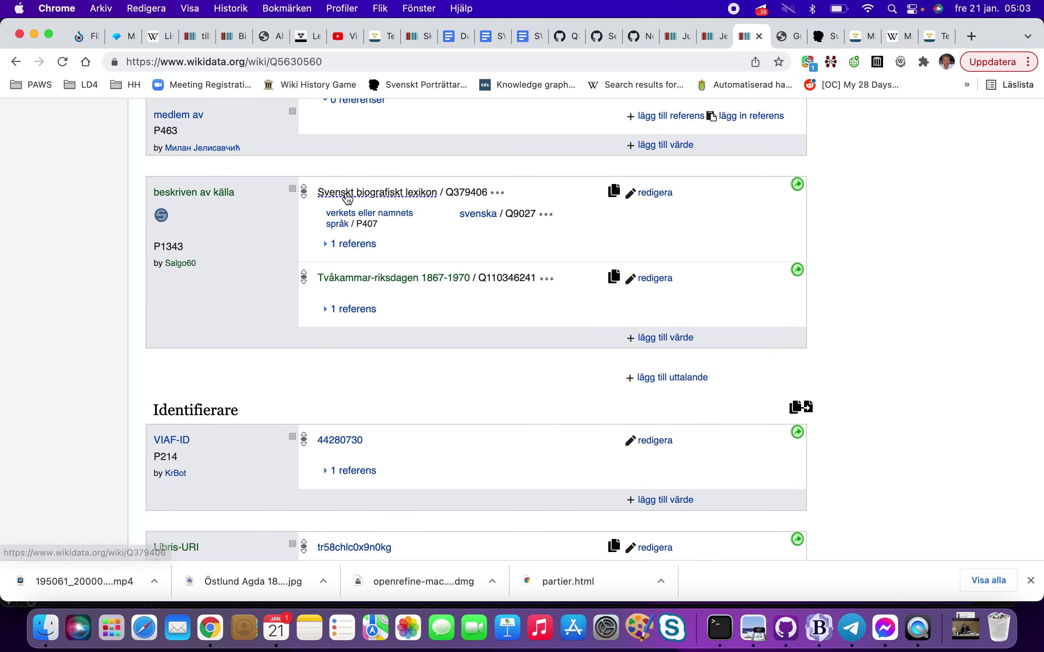
pyautogui.click(327, 249)
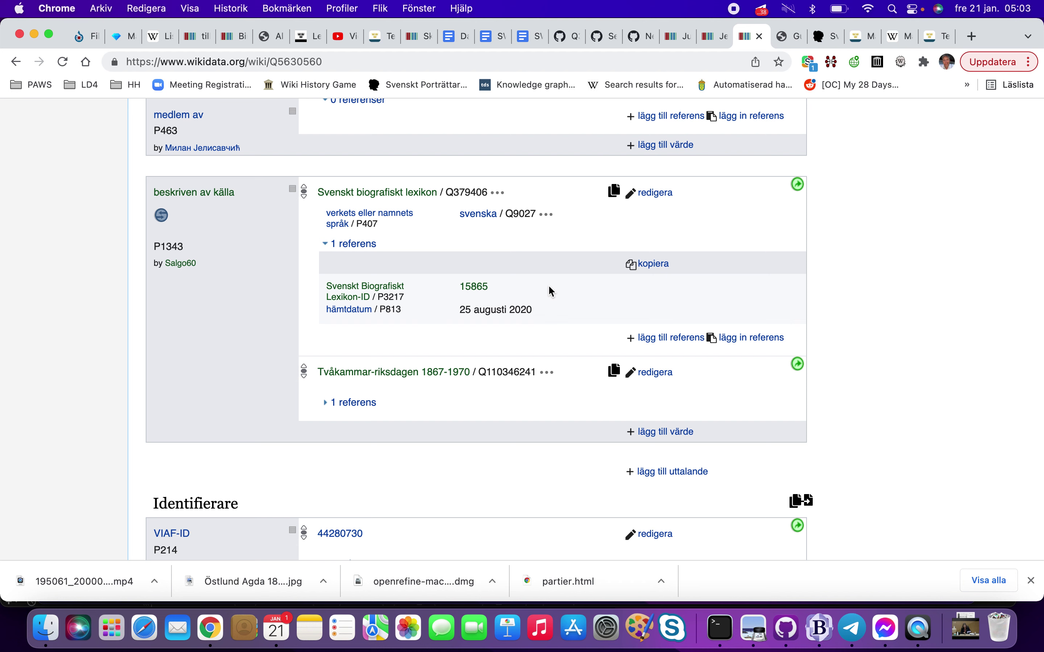
pyautogui.click(634, 192)
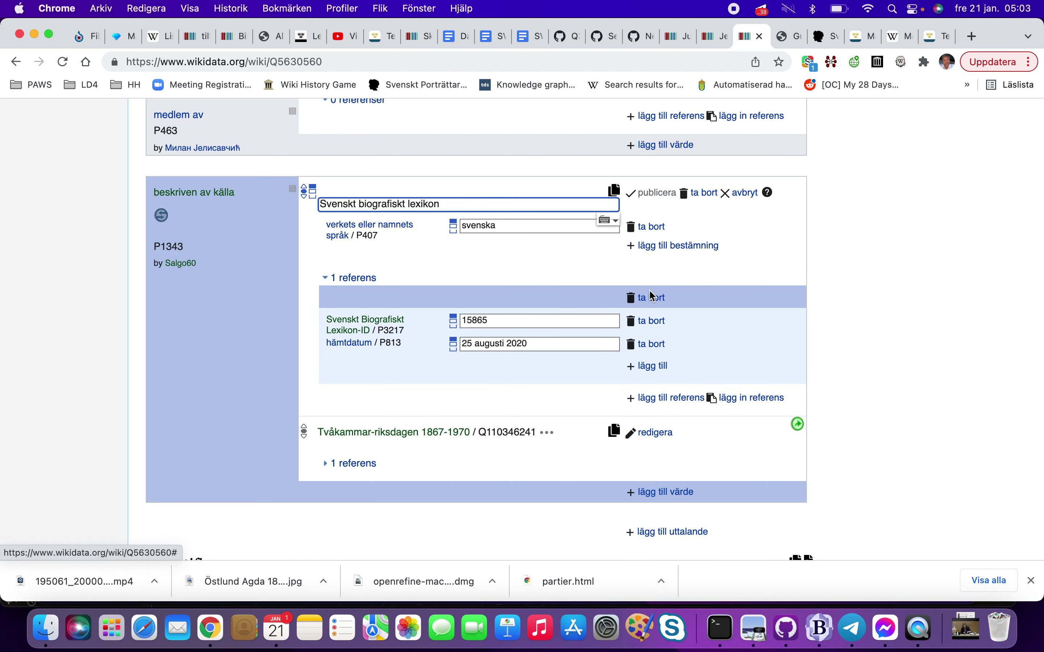
pyautogui.click(649, 194)
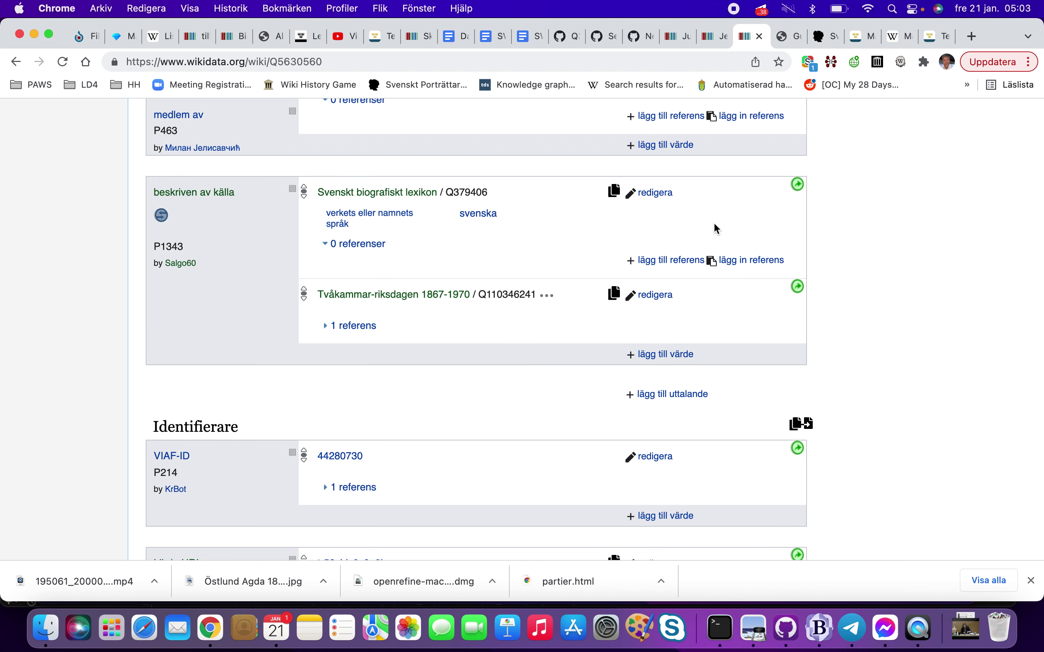
pyautogui.click(749, 262)
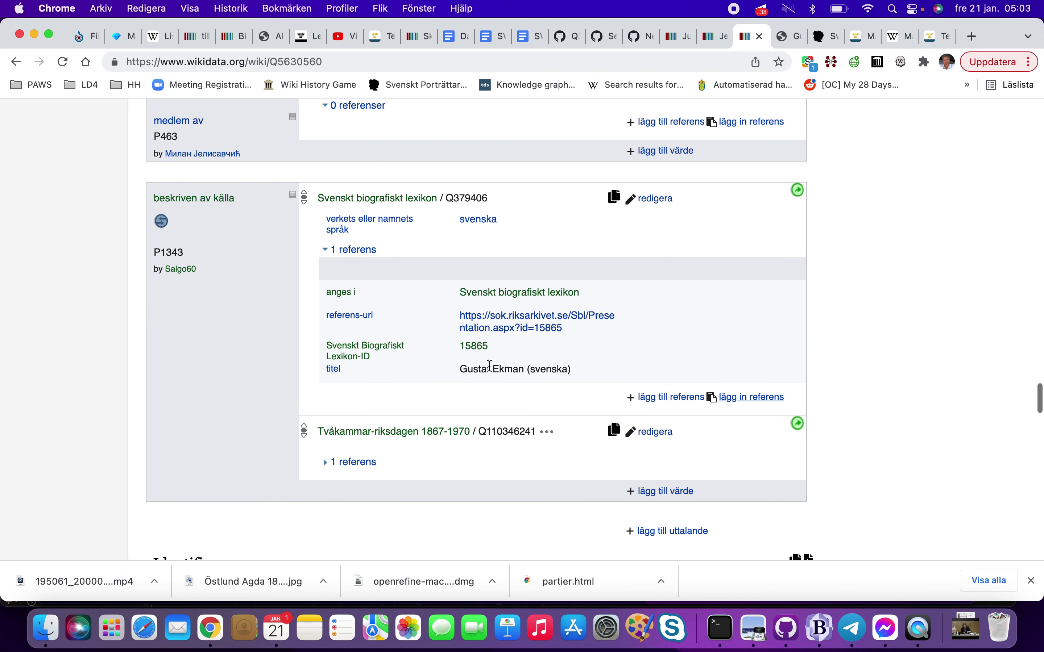
# Copy the birthplace "Domkyrkoförsamlingen i Göteborg" from the Svenskt biografiskt lexikon page and return to the Wikidata item
pyautogui.scroll(-10, 490, 363)
pyautogui.hotkey('ctrl', 'Tab')
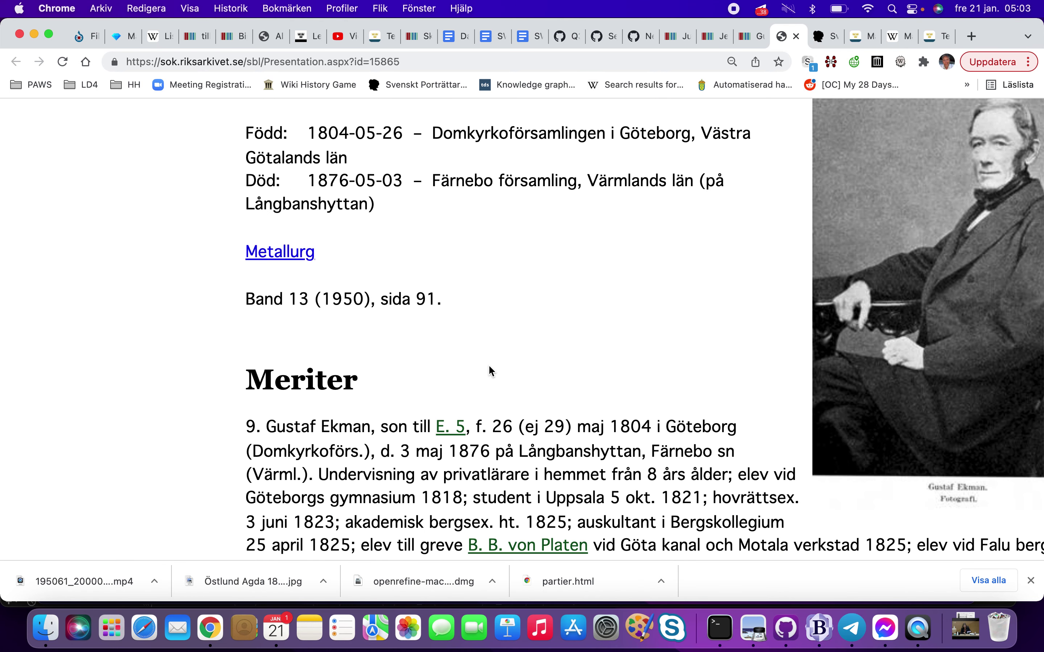
pyautogui.doubleClick(457, 247)
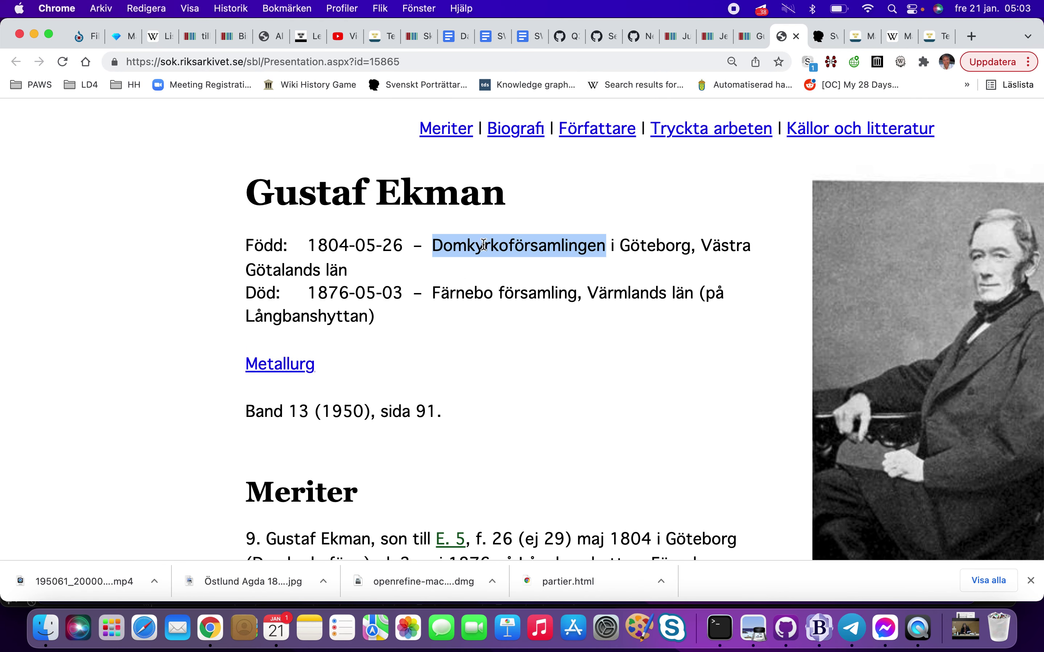
pyautogui.moveTo(623, 244); pyautogui.dragTo(648, 246)
pyautogui.press('super+c')
pyautogui.hotkey('ctrl', 'shift', 'Tab')
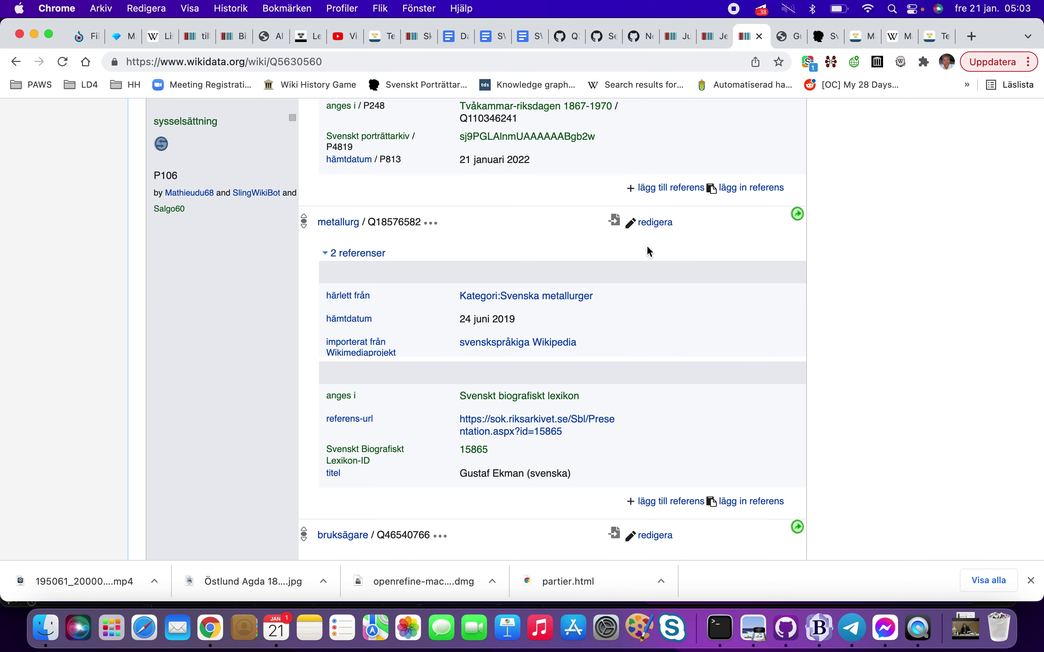
# Change födelseplats (P19) to Domkyrkoförsamlingen i Göteborg, publish it and insert the copied Svenskt biografiskt lexikon reference
pyautogui.scroll(15, 647, 248)
pyautogui.scroll(10, 648, 250)
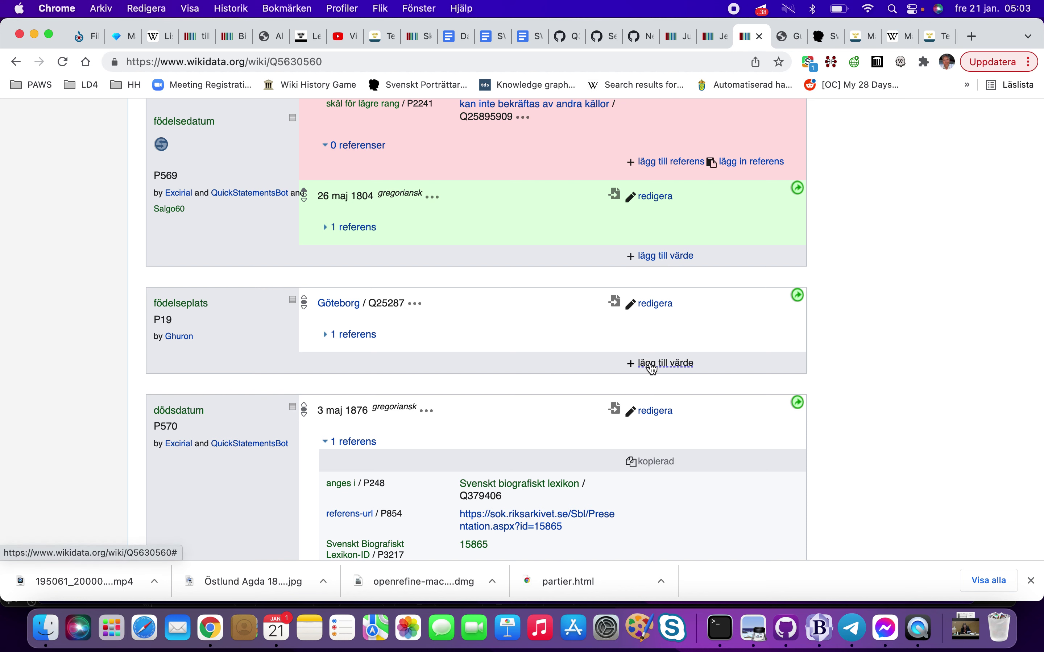
pyautogui.click(328, 337)
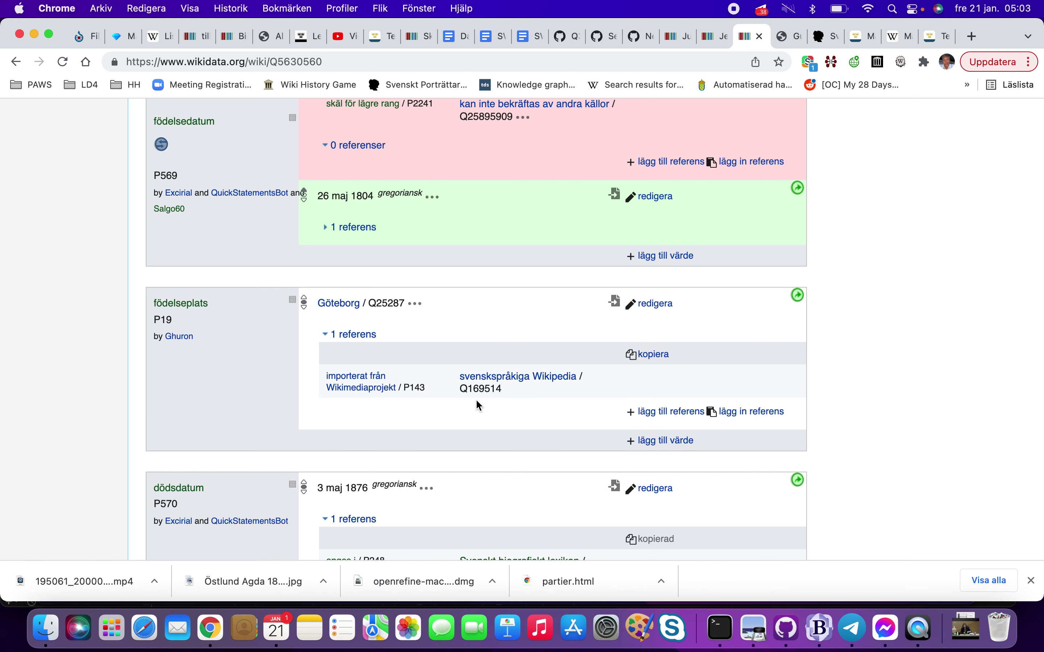
pyautogui.click(631, 306)
pyautogui.press('super+a')
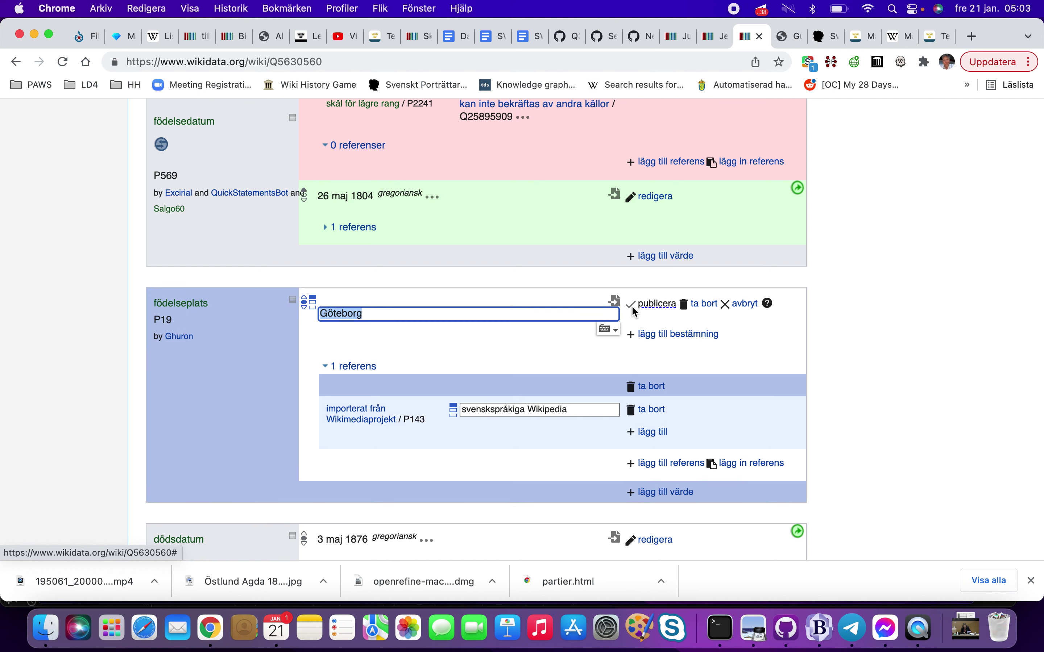
pyautogui.press('super+v')
pyautogui.click(550, 341)
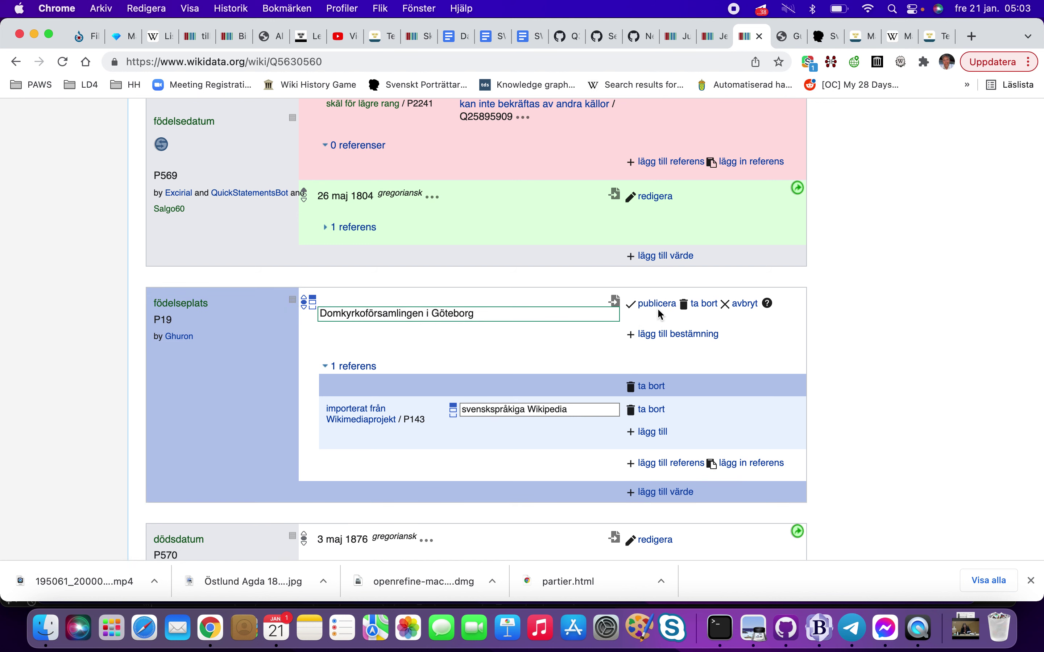
pyautogui.click(657, 304)
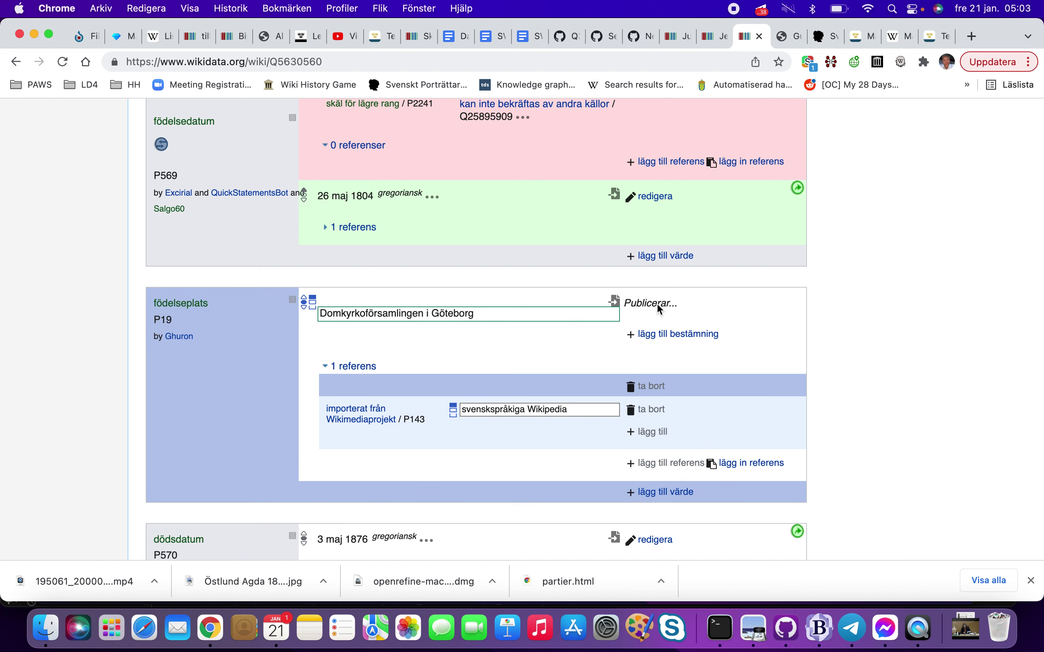
pyautogui.click(756, 408)
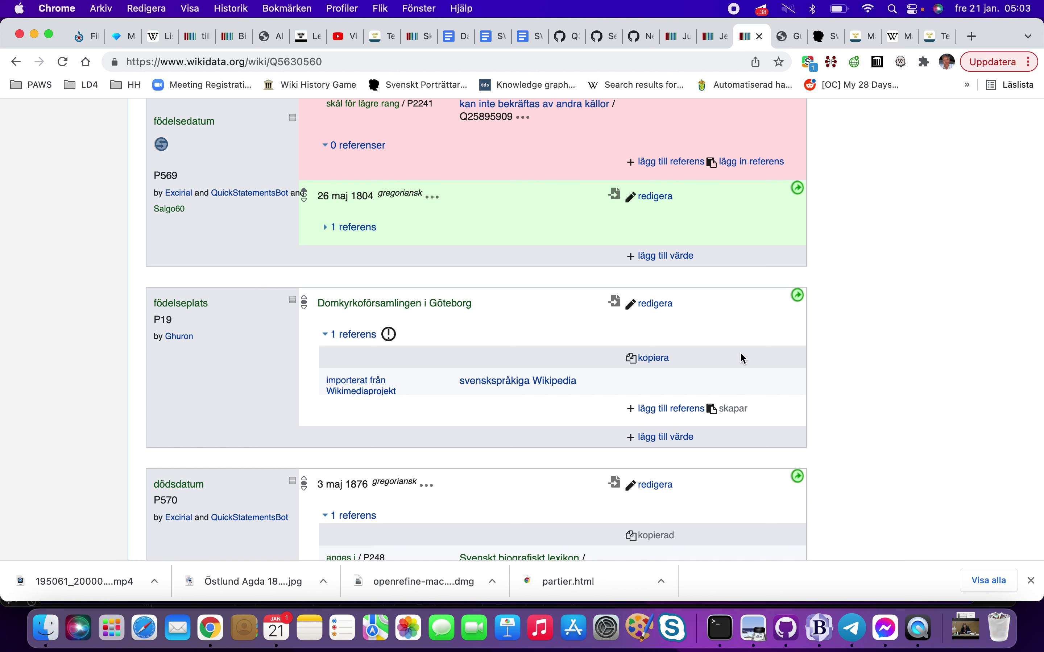
# Examine the reference and rank of the preferred födelsedatum (P569) value and review the statements below it
pyautogui.scroll(3, 740, 358)
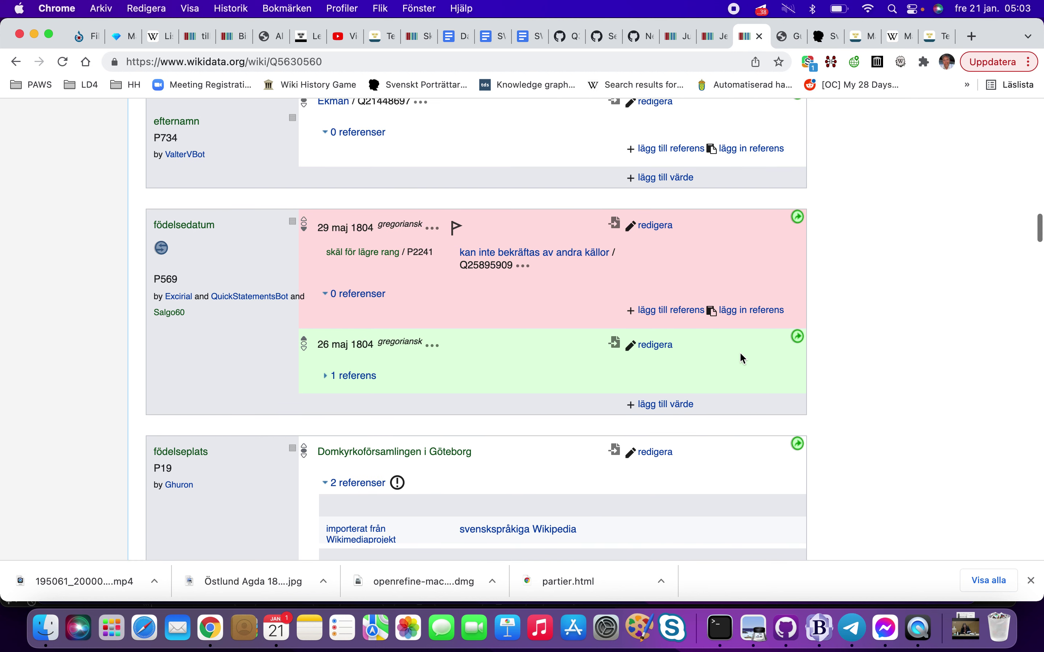
pyautogui.click(327, 378)
pyautogui.scroll(-1, 310, 345)
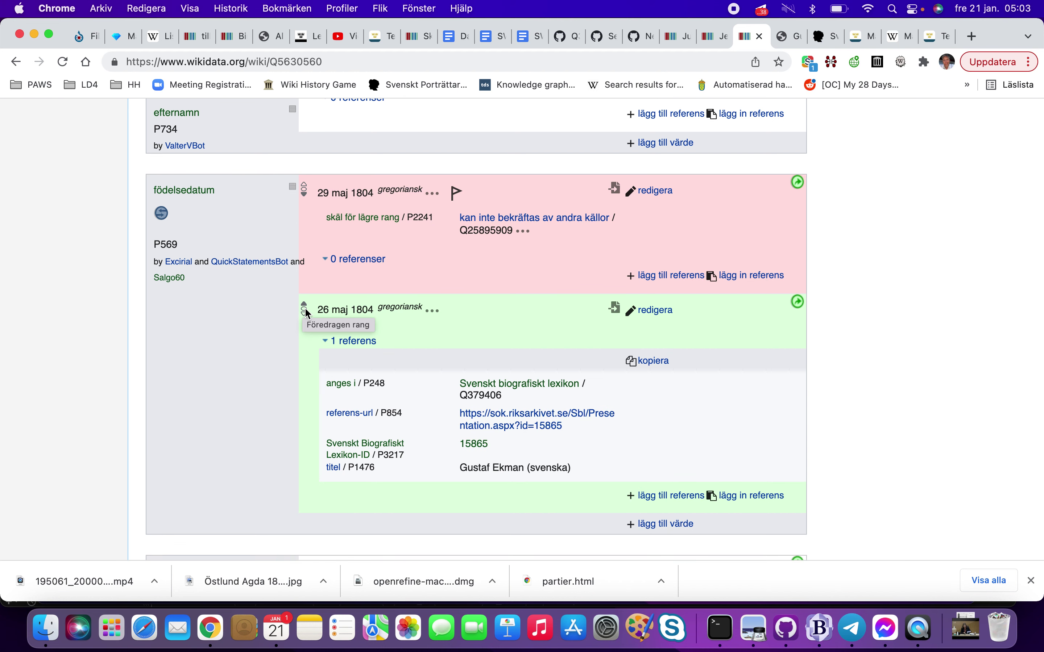
pyautogui.scroll(-3, 274, 388)
pyautogui.scroll(-10, 276, 389)
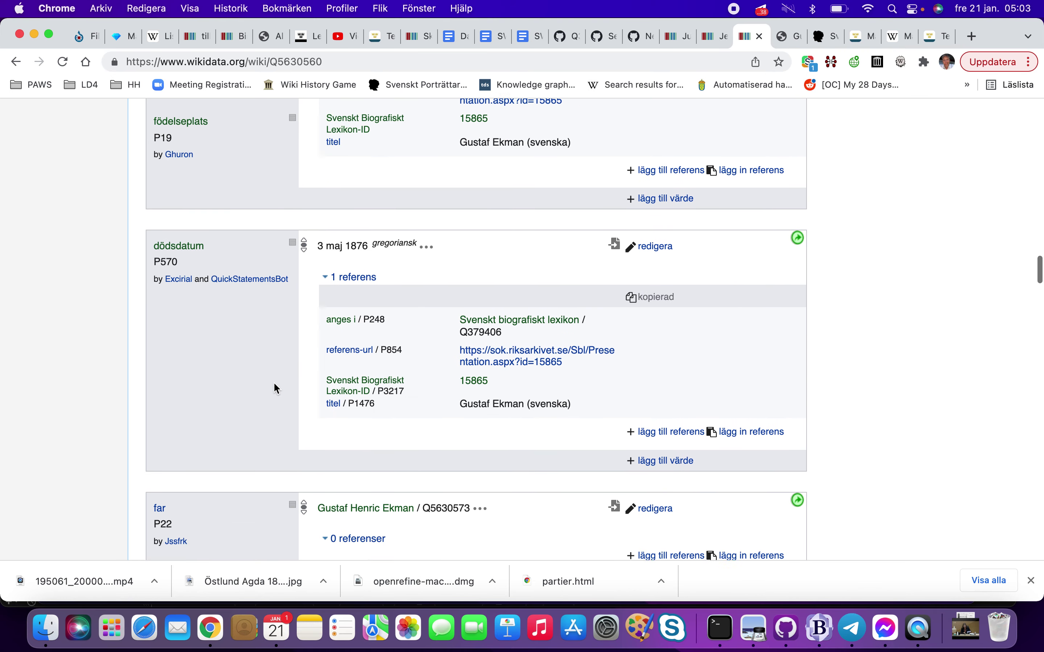
# Copy the death place "Färnebo församling" from Gustaf Ekman's Svenskt biografiskt lexikon page
pyautogui.scroll(3, 277, 389)
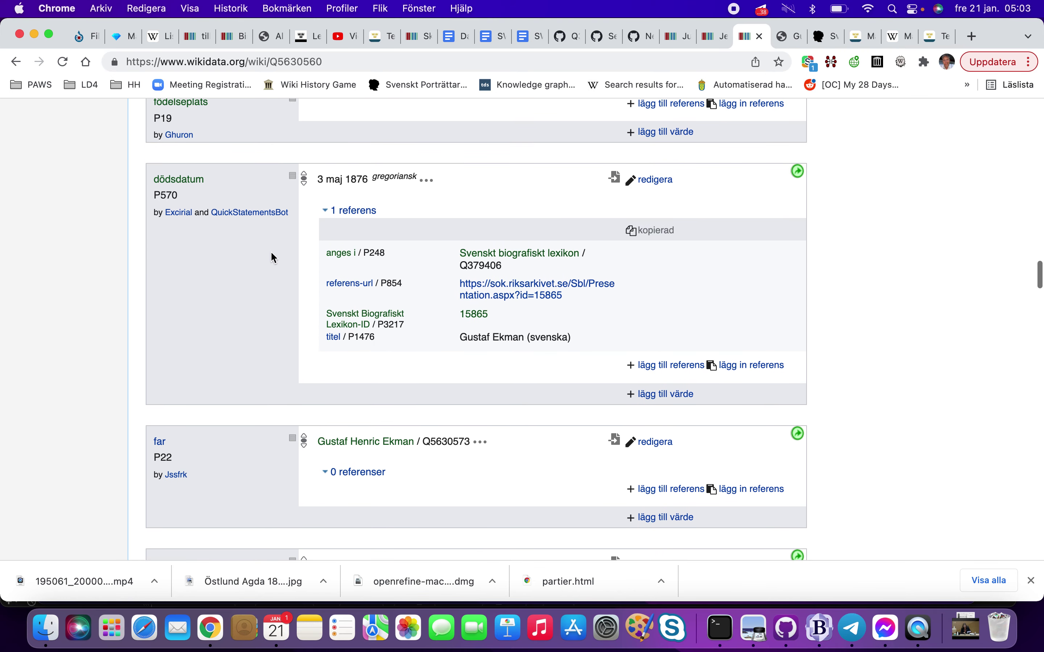
pyautogui.hotkey('ctrl', 'Tab')
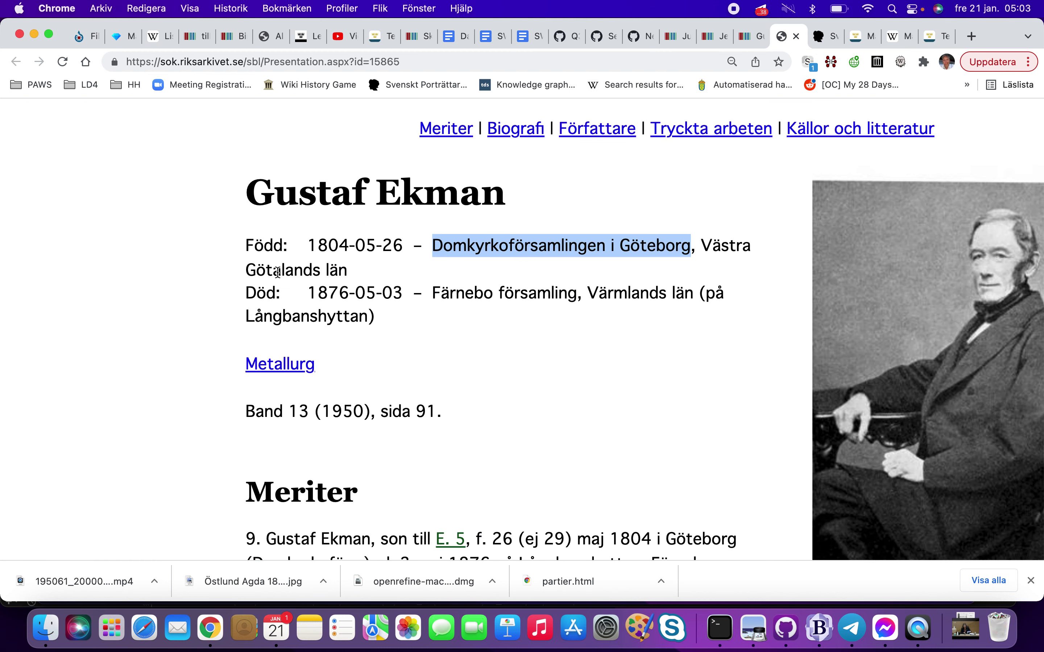
pyautogui.doubleClick(472, 290)
pyautogui.moveTo(472, 290); pyautogui.dragTo(542, 292)
pyautogui.press('super+c')
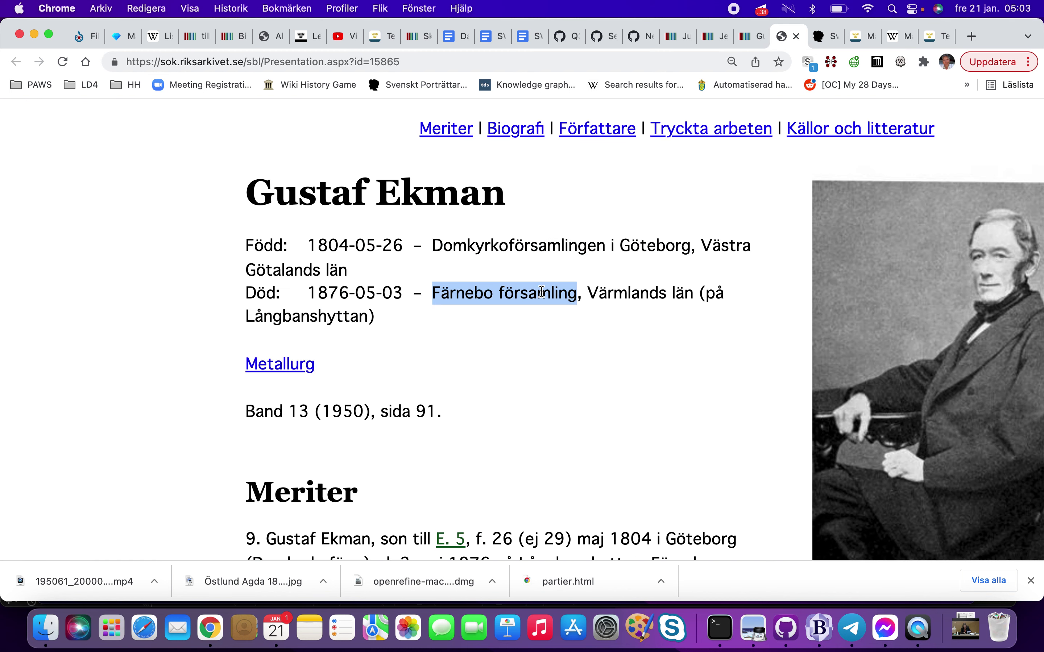
# Start a new dödsort statement on the Wikidata item and enter the copied place Färnebo församling as its value
pyautogui.hotkey('ctrl', 'shift', 'Tab')
pyautogui.scroll(-10, 540, 290)
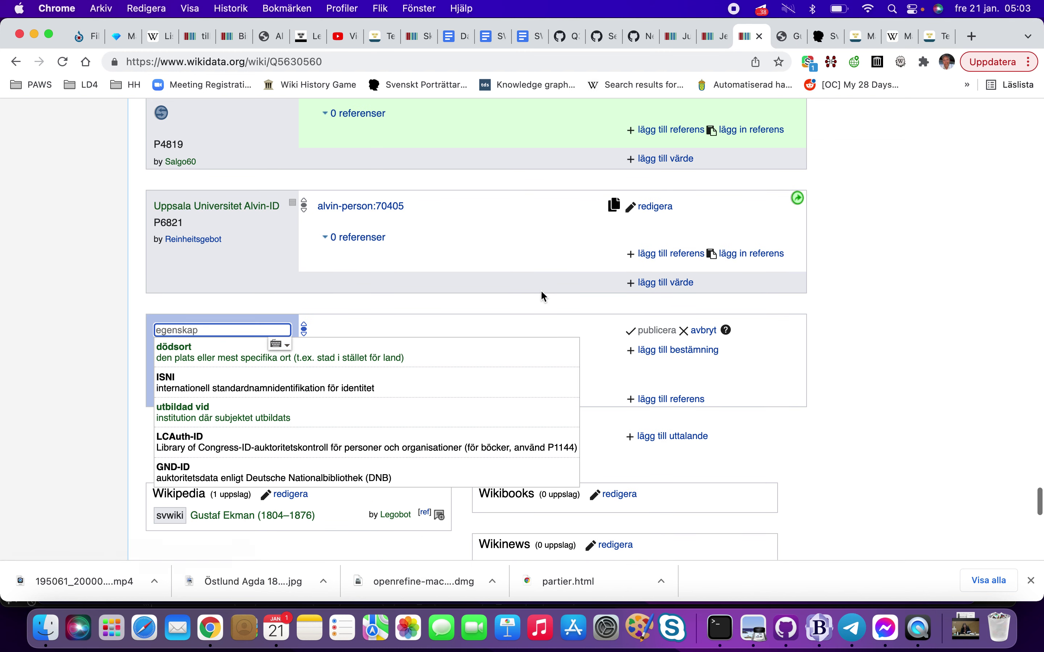
pyautogui.click(327, 347)
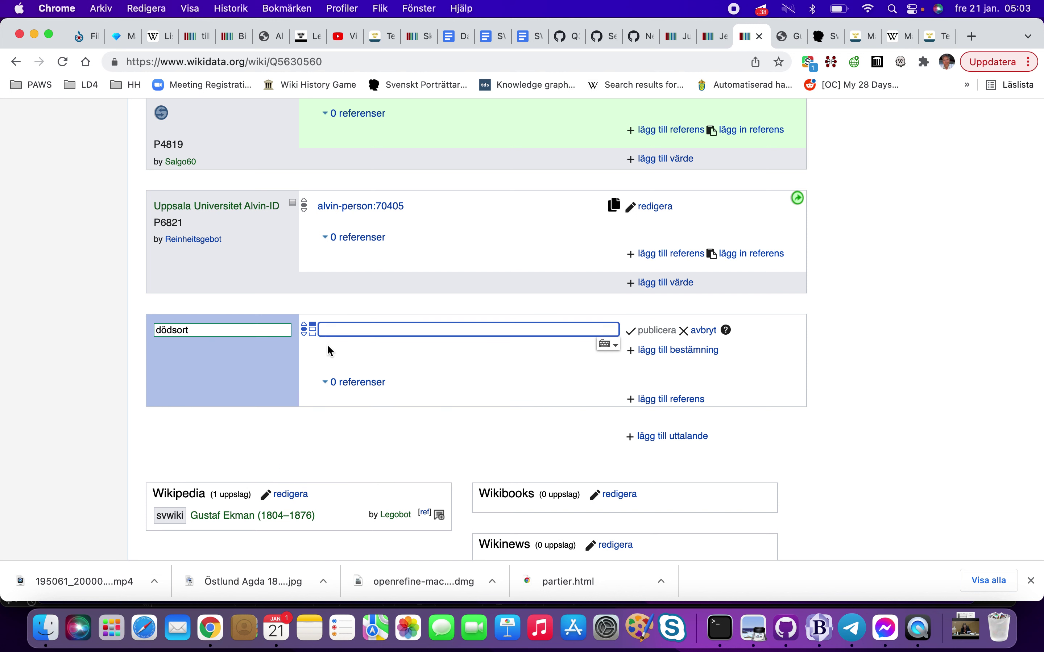
pyautogui.press('super+v')
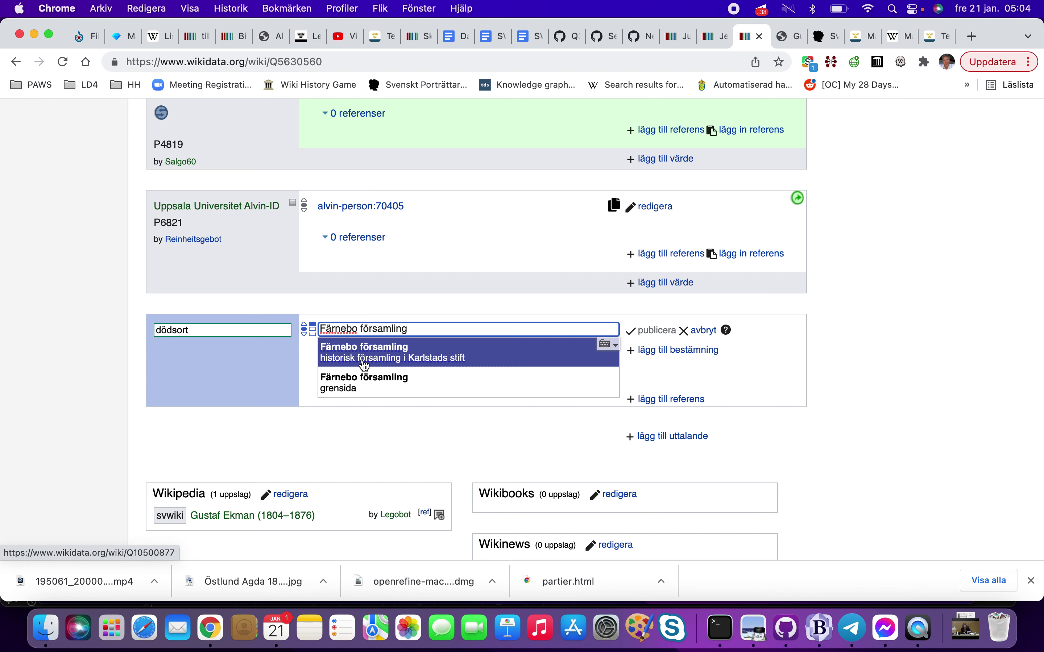
# Open the Swedish Wikipedia disambiguation page for Färnebo församling from its Wikidata item and examine the parishes it lists
pyautogui.hotkey('ctrl', 'Tab')
pyautogui.hotkey('ctrl', 'Tab')
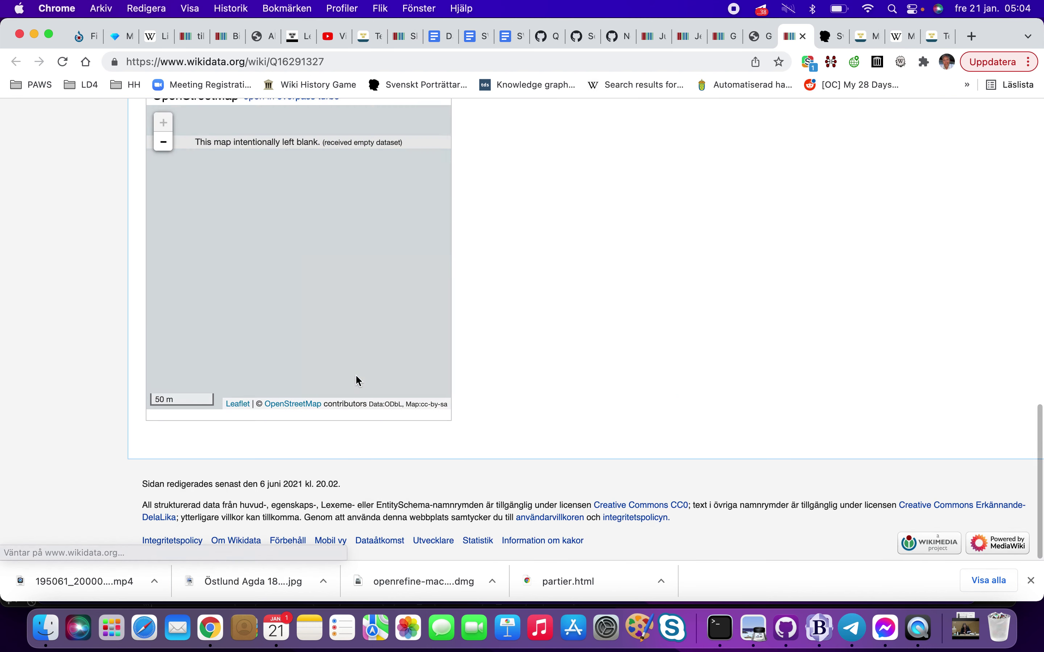
pyautogui.scroll(10, 538, 349)
pyautogui.click(290, 266)
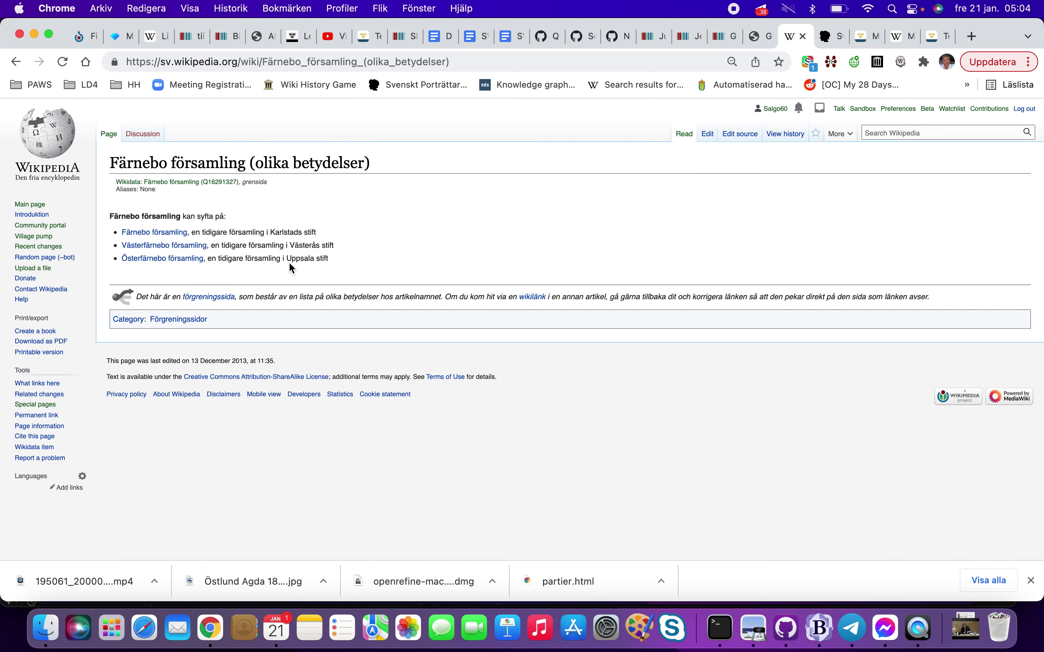
pyautogui.scroll(5, 288, 260)
pyautogui.hscroll(-3, 288, 261)
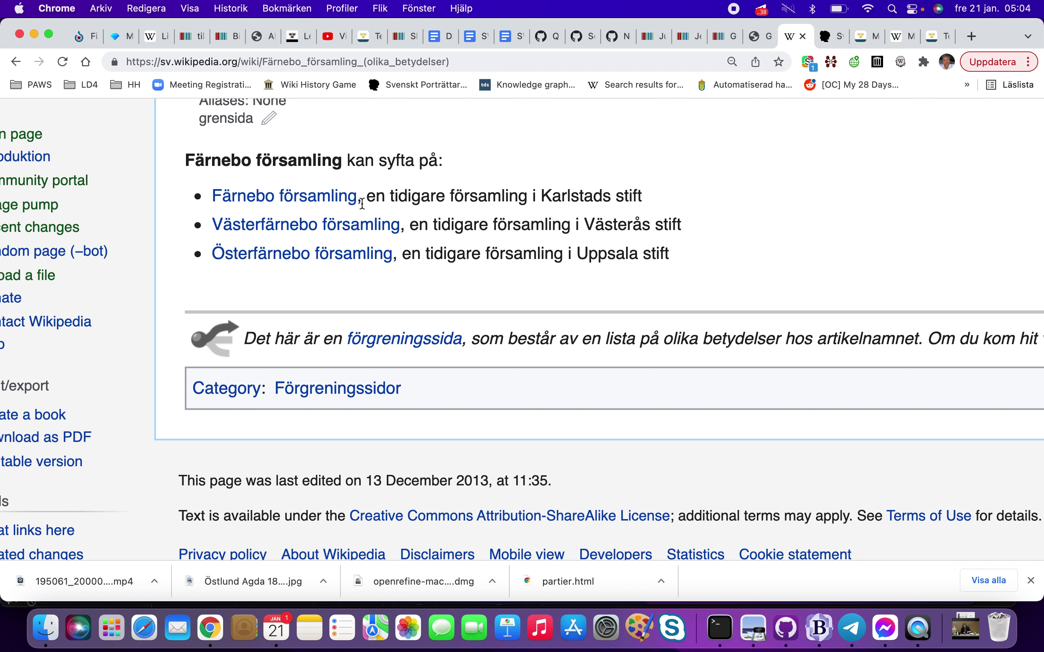
# Compare the death place in the Svenskt porträttarkiv and Svenskt biografiskt lexikon entries, close the disambiguation page and return to the Wikidata item
pyautogui.hotkey('ctrl', 'Tab')
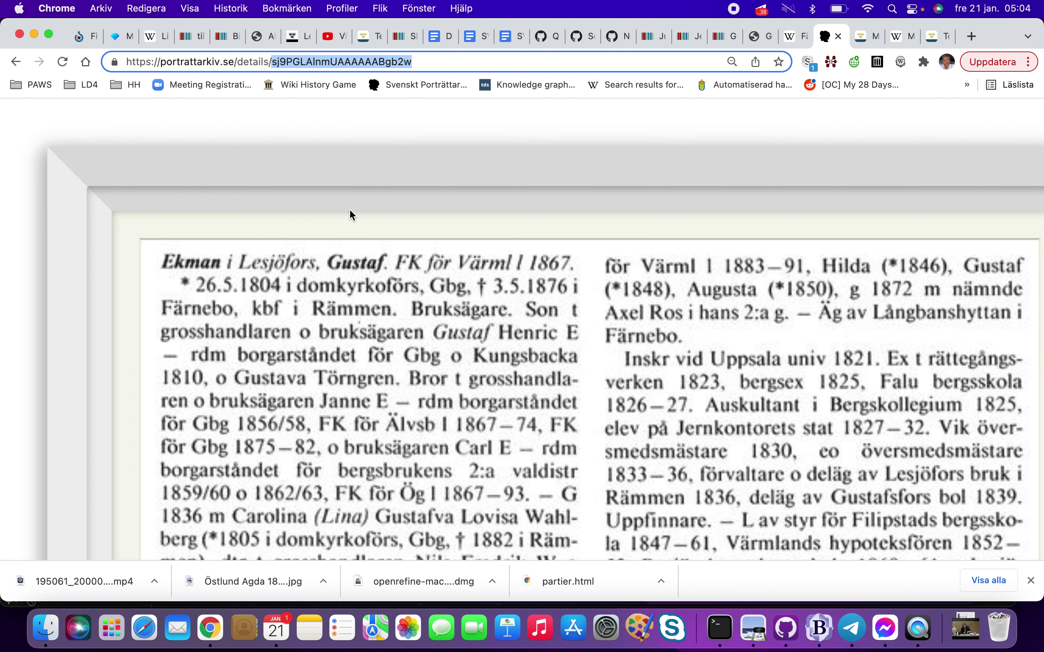
pyautogui.hotkey('ctrl', 'shift', 'Tab')
pyautogui.hotkey('ctrl', 'shift', 'Tab')
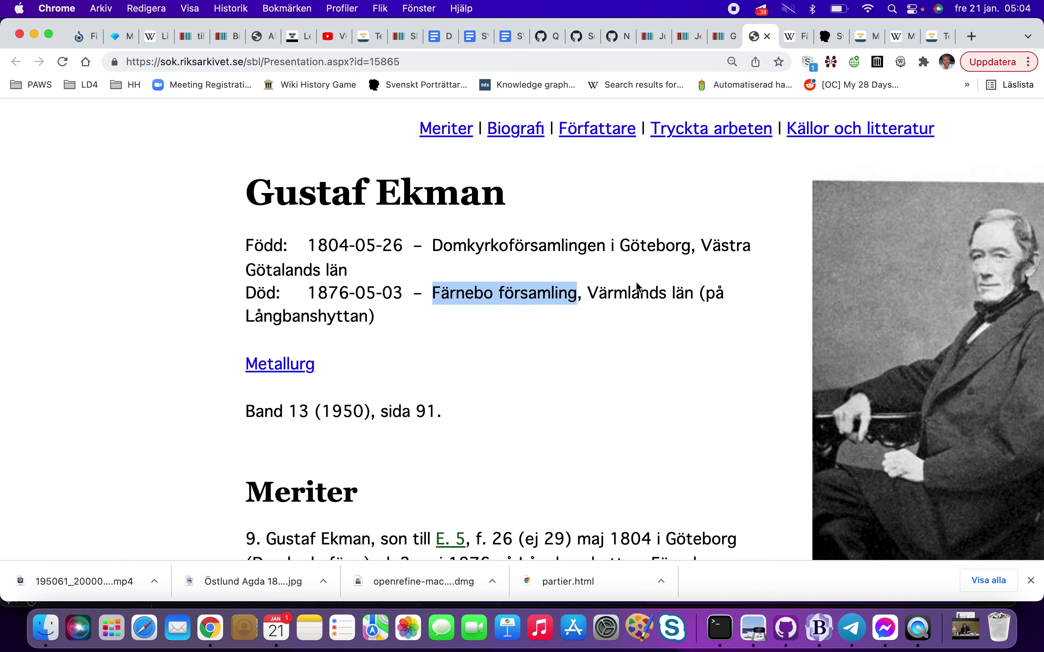
pyautogui.hotkey('ctrl', 'Tab')
pyautogui.hotkey('ctrl', 'Tab')
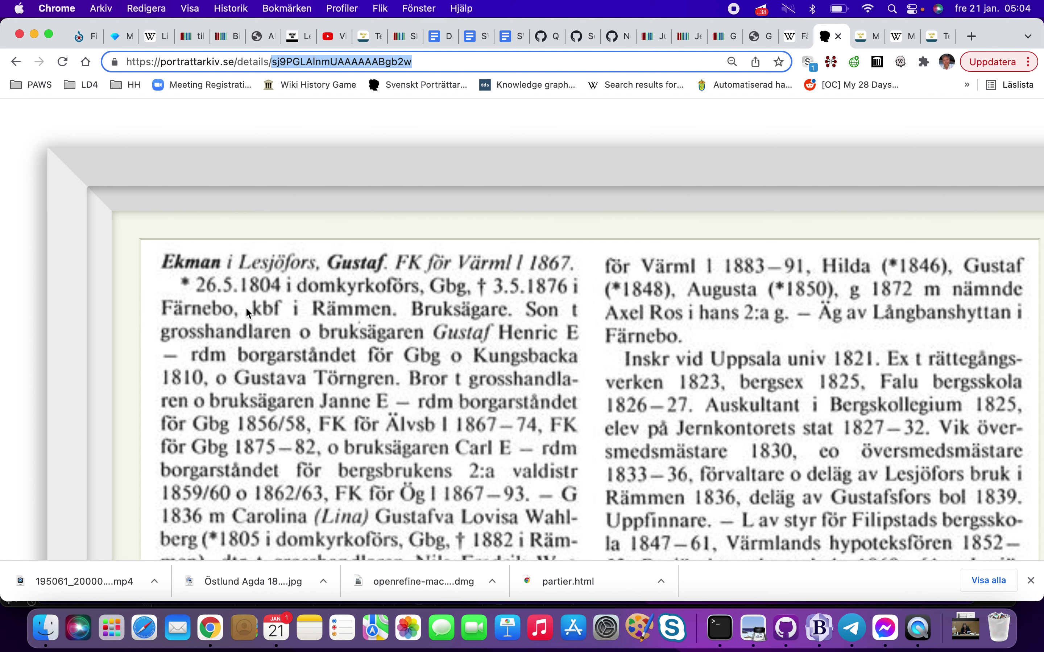
pyautogui.hotkey('ctrl', 'shift', 'Tab')
pyautogui.press('super+w')
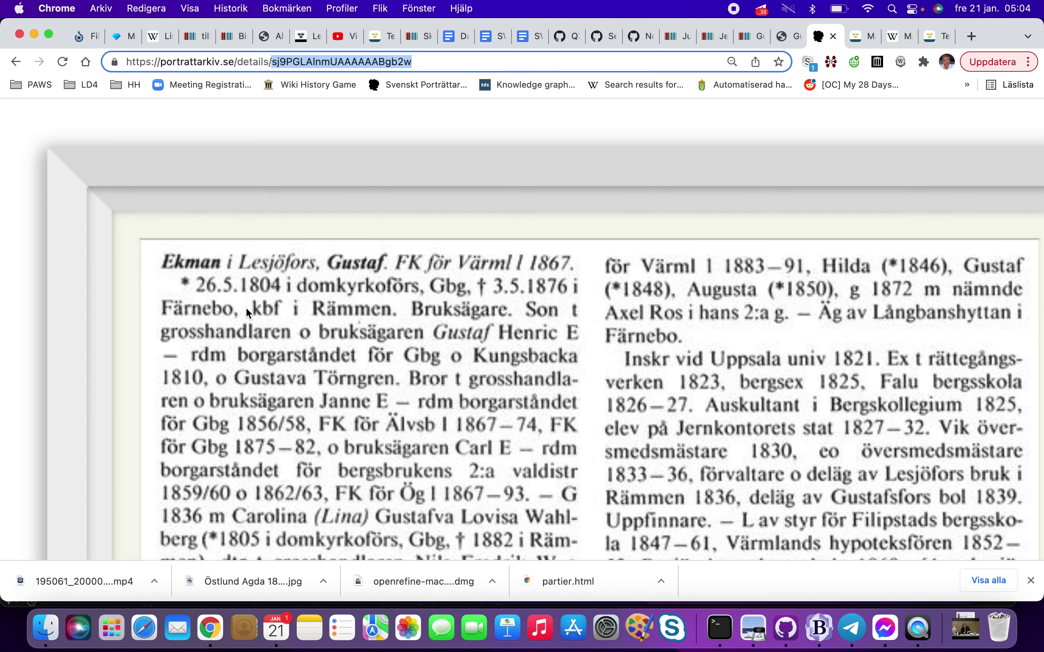
pyautogui.hotkey('ctrl', 'shift', 'Tab')
pyautogui.hotkey('ctrl', 'shift', 'Tab')
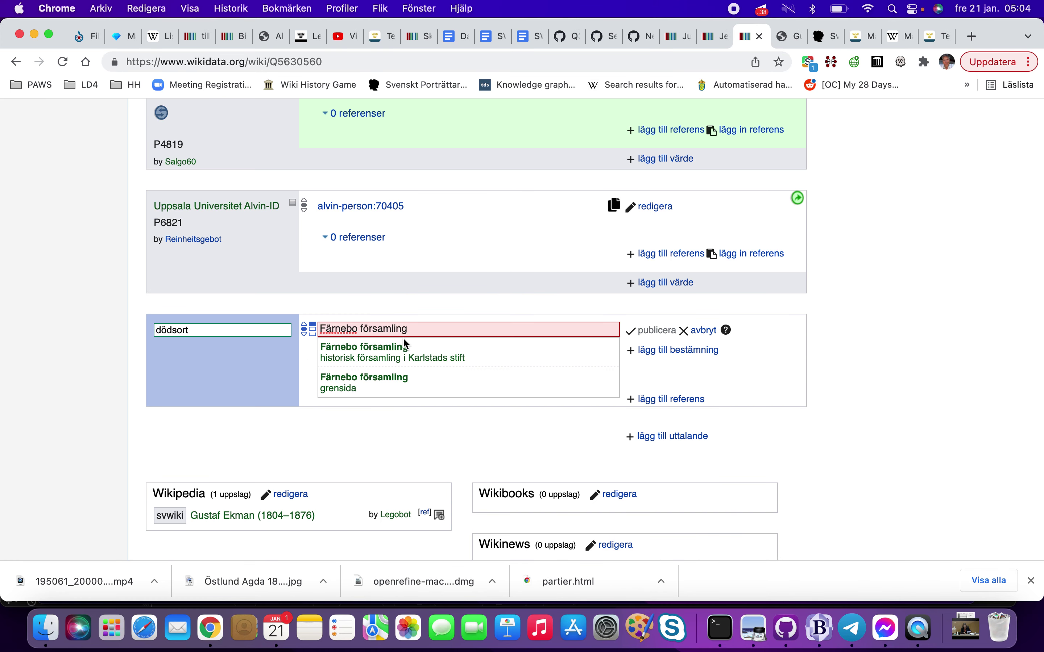
# Choose Färnebo församling, the historical parish in Karlstads stift, as dödsort, publish the statement and reload the item
pyautogui.click(406, 345)
pyautogui.click(658, 331)
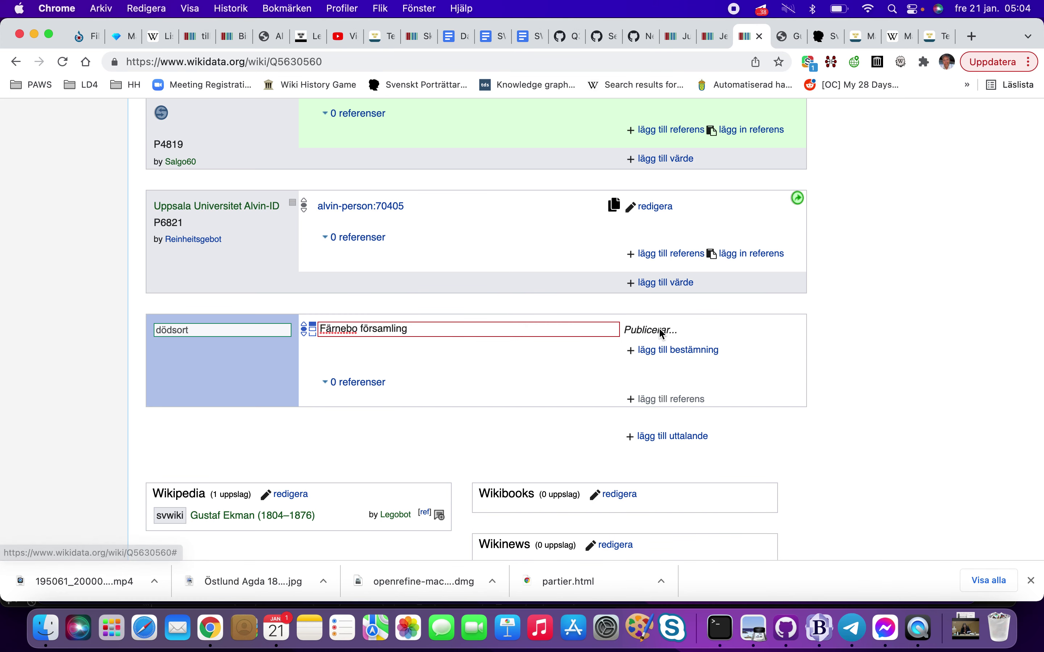
pyautogui.press('super+r')
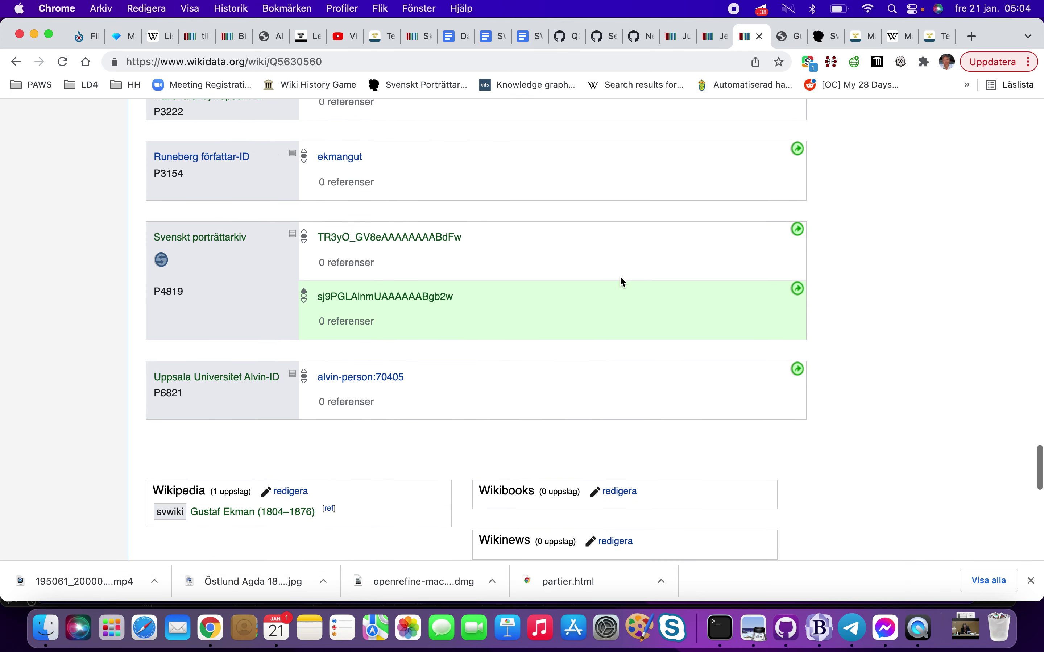
# Copy the Svenskt biografiskt lexikon reference from dödsdatum (P570) and insert it on the dödsort (P20) value Färnebo församling
pyautogui.scroll(20, 623, 283)
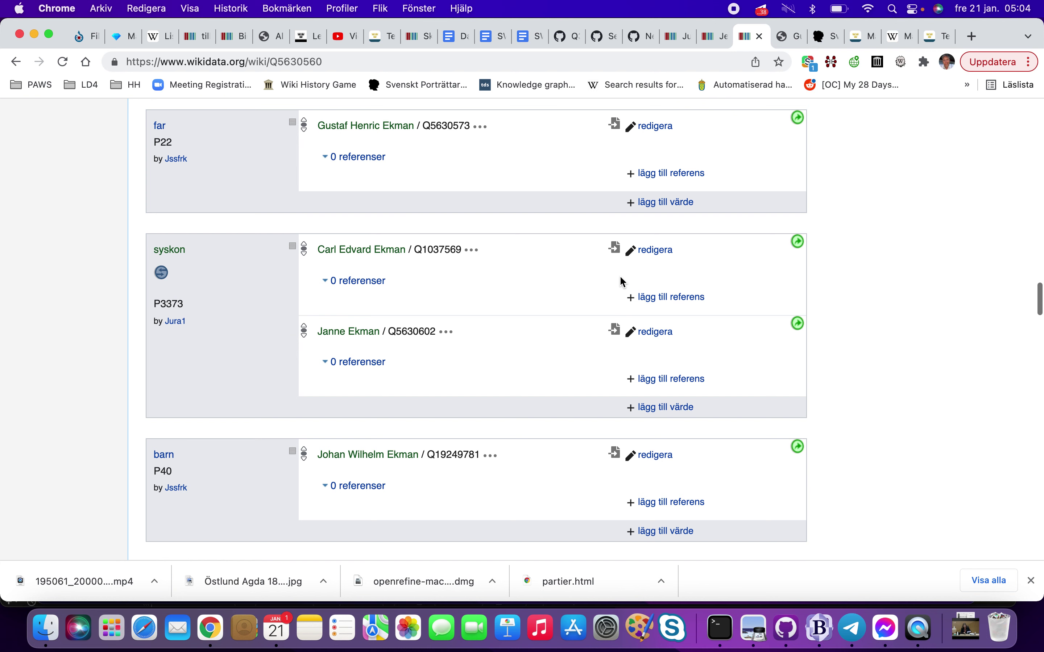
pyautogui.scroll(5, 623, 282)
pyautogui.click(328, 291)
pyautogui.scroll(-4, 329, 295)
pyautogui.click(659, 250)
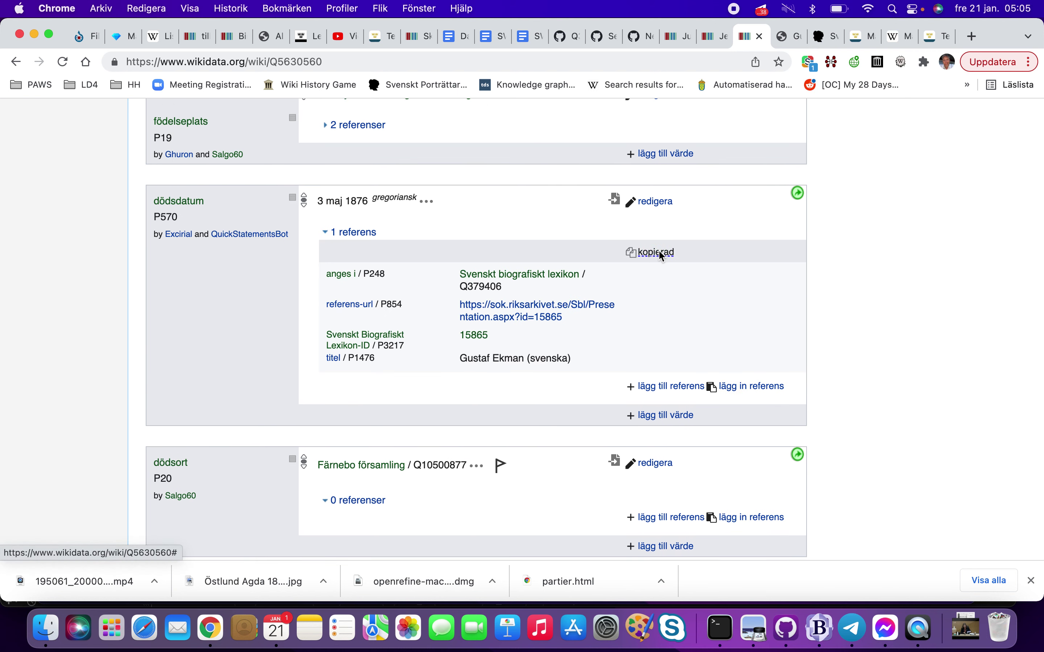
pyautogui.scroll(-5, 660, 252)
pyautogui.scroll(-4, 695, 293)
pyautogui.click(736, 349)
pyautogui.scroll(-3, 736, 350)
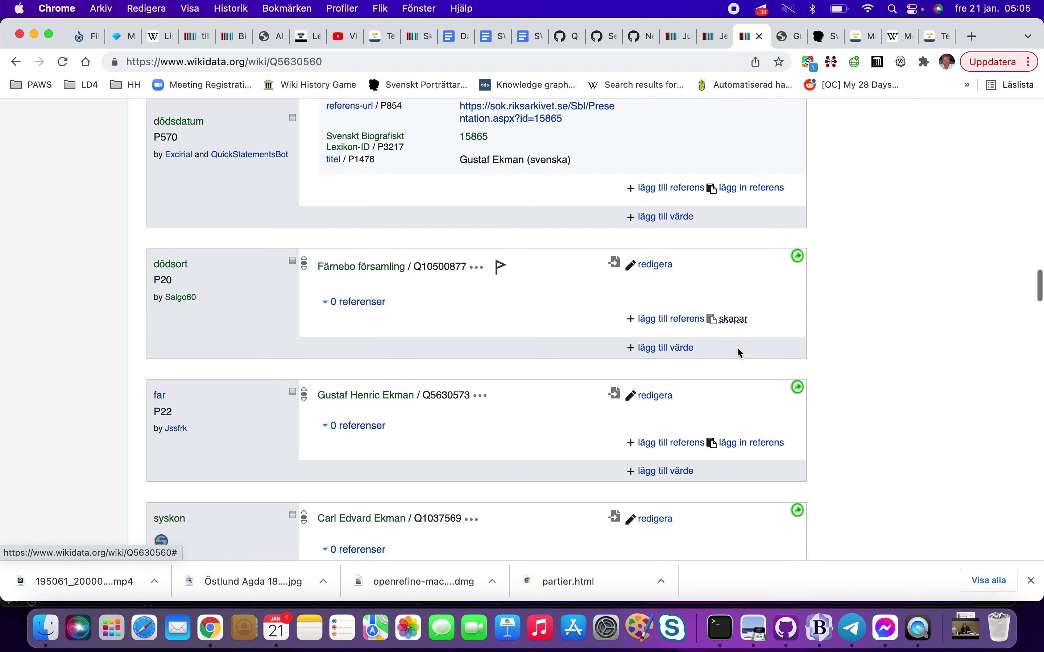
# Check the father's linked article in Svenskt biografiskt lexikon and insert the copied reference on the far (P22) value Gustaf Henric Ekman
pyautogui.hotkey('ctrl', 'Tab')
pyautogui.scroll(-8, 573, 320)
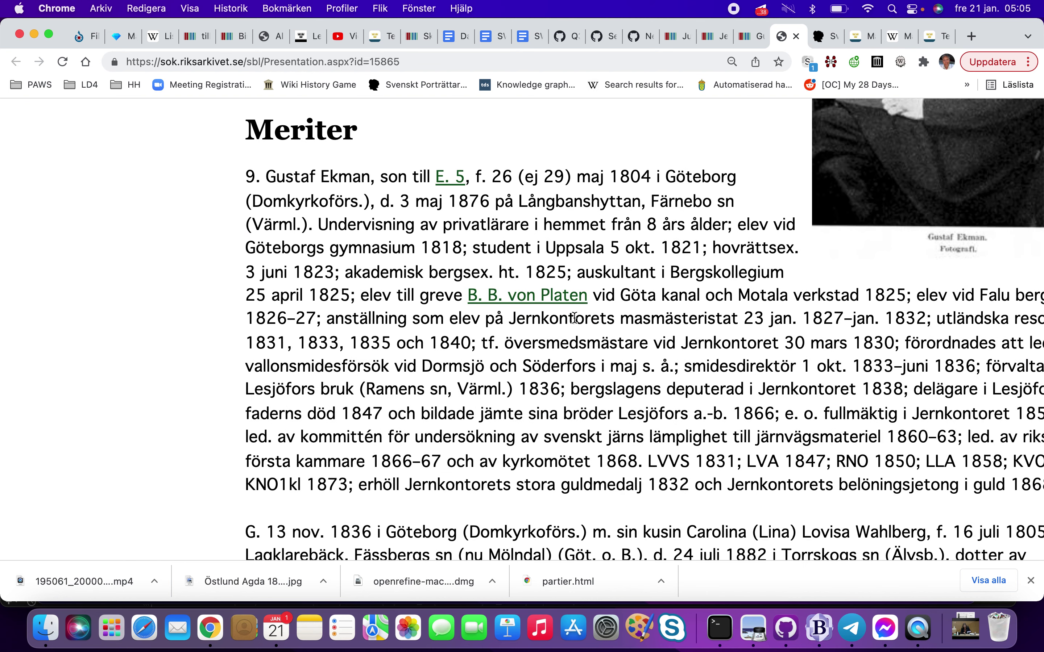
pyautogui.click(446, 176)
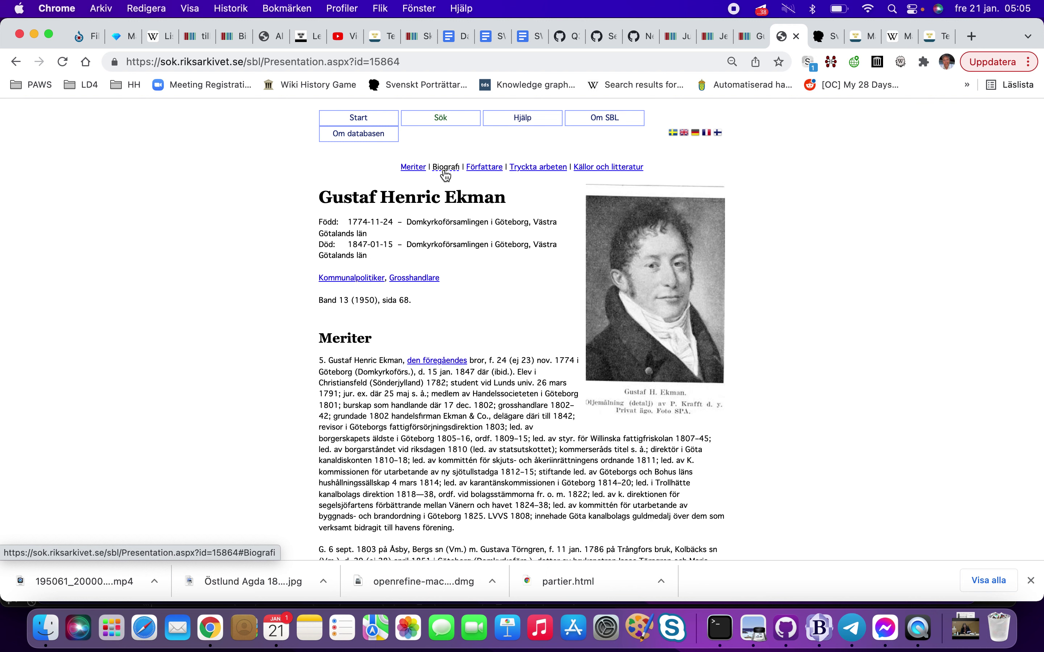
pyautogui.hotkey('ctrl', 'shift', 'Tab')
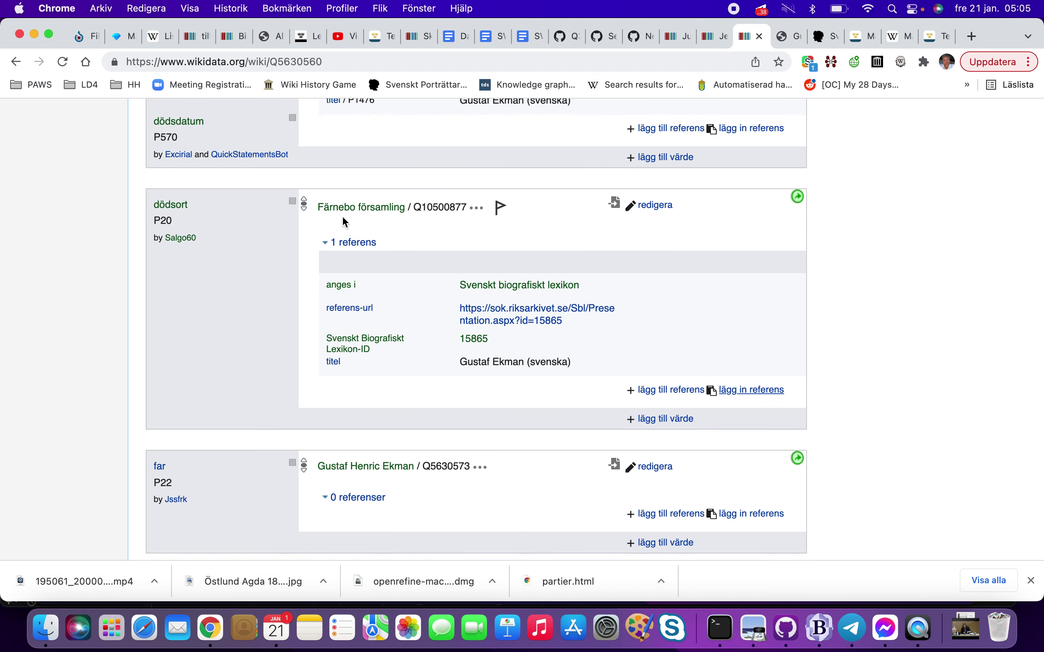
pyautogui.scroll(-3, 347, 242)
pyautogui.scroll(-3, 333, 336)
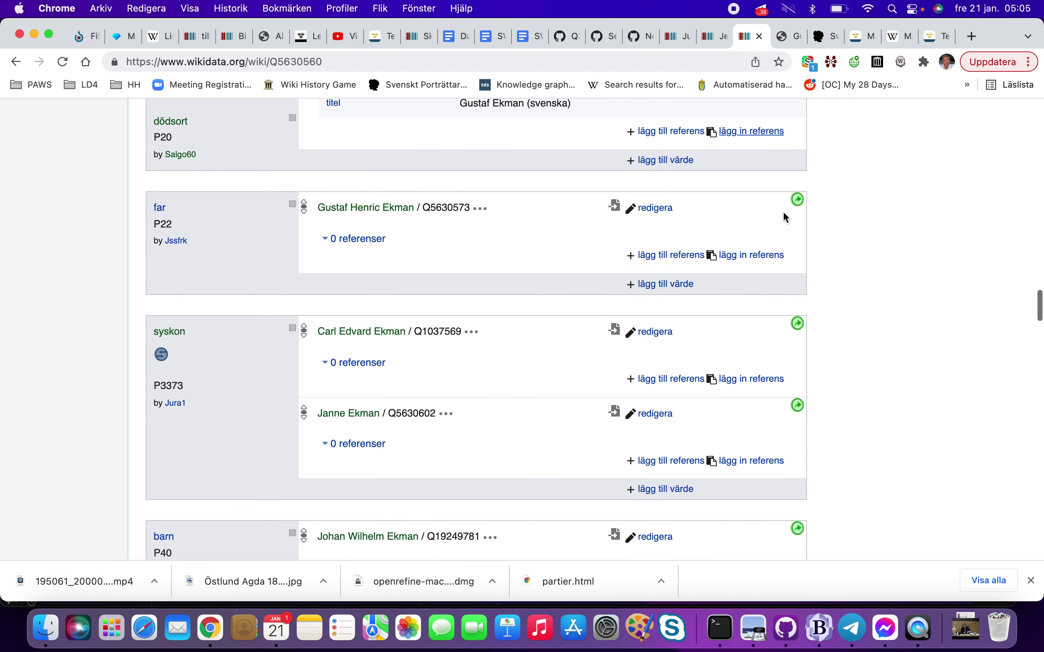
pyautogui.click(760, 259)
pyautogui.scroll(-3, 759, 258)
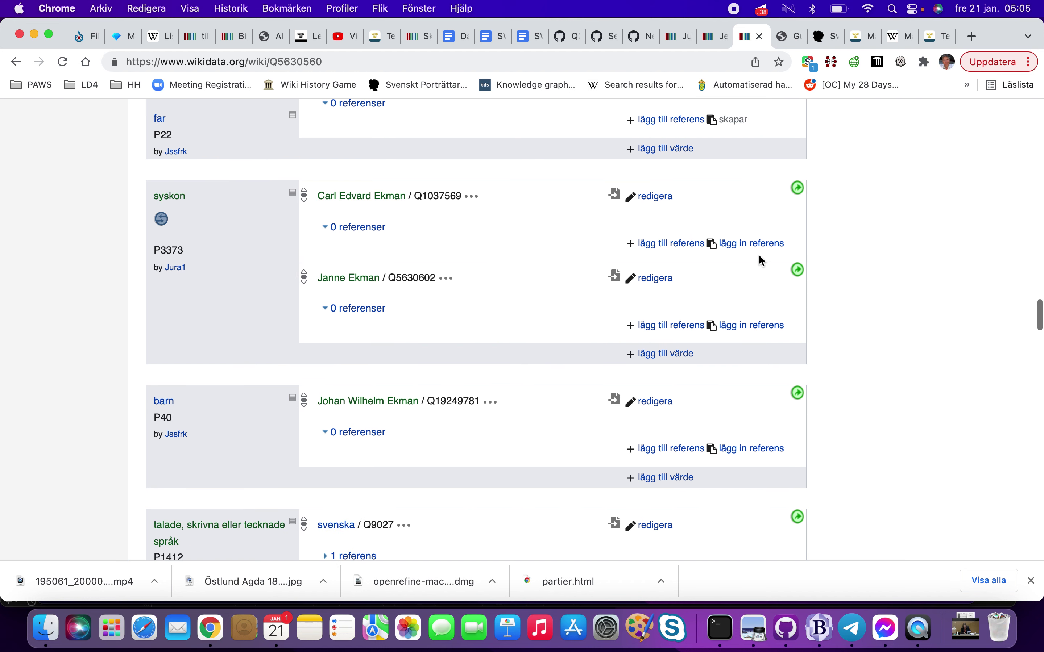
# Review the family and occupation statements against Gustaf Ekman's Svenskt biografiskt lexikon article and the Svenskt porträttarkiv entry
pyautogui.scroll(-8, 516, 218)
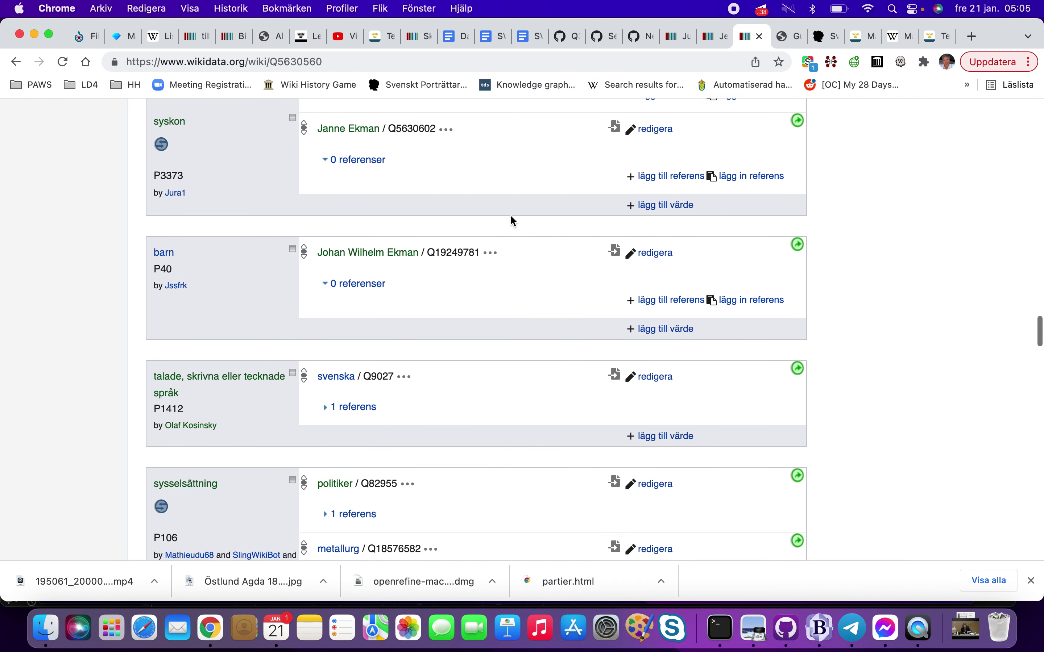
pyautogui.scroll(-4, 511, 217)
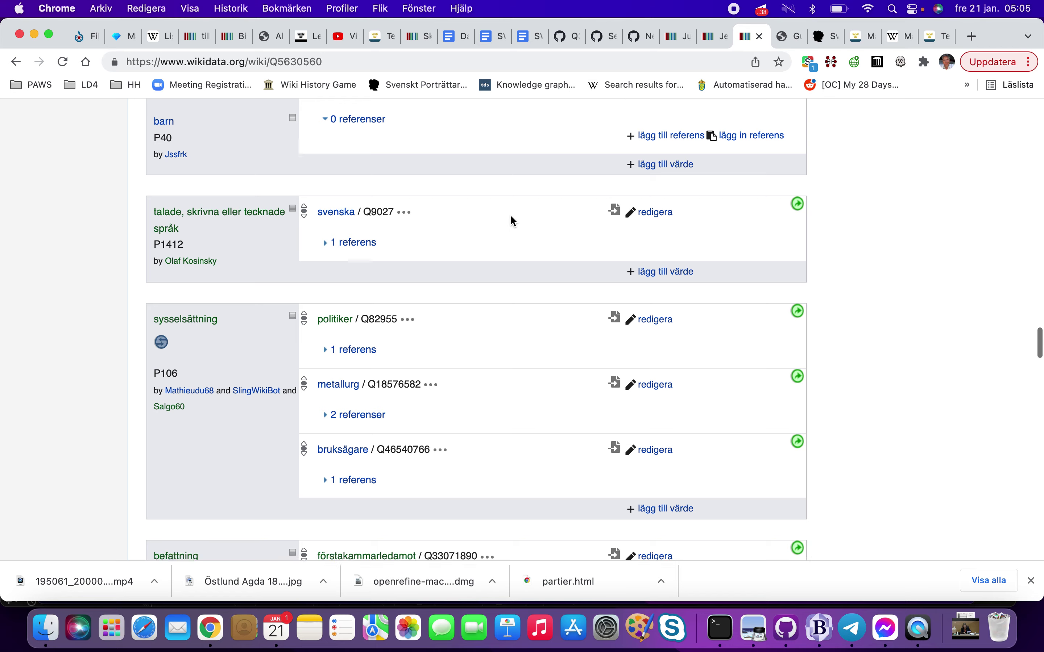
pyautogui.scroll(-2, 510, 217)
pyautogui.hotkey('ctrl', 'Tab')
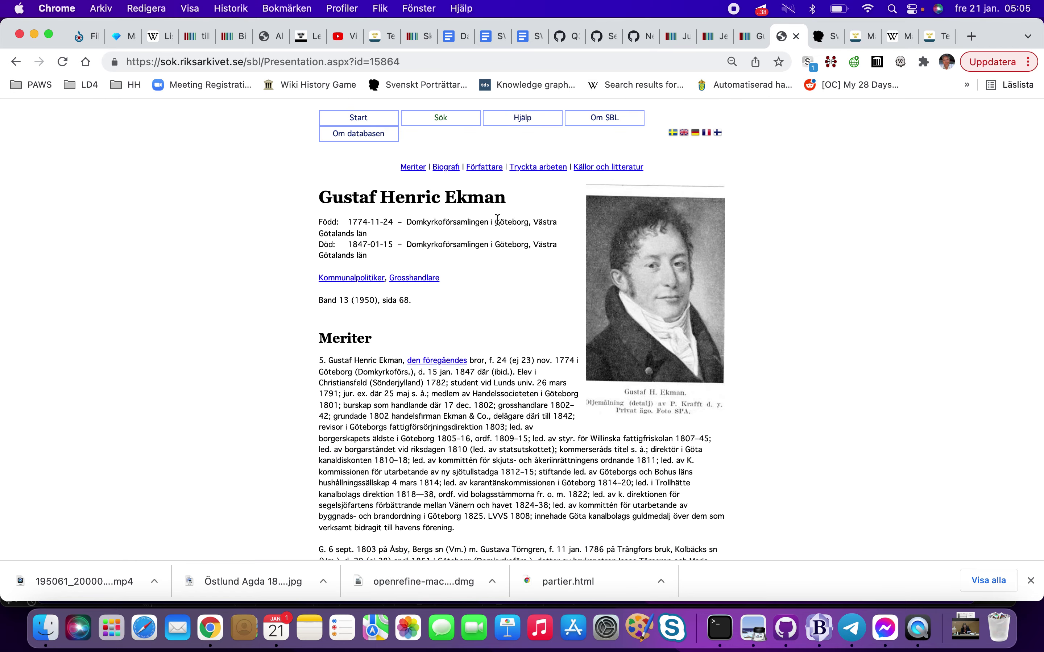
pyautogui.scroll(5, 394, 273)
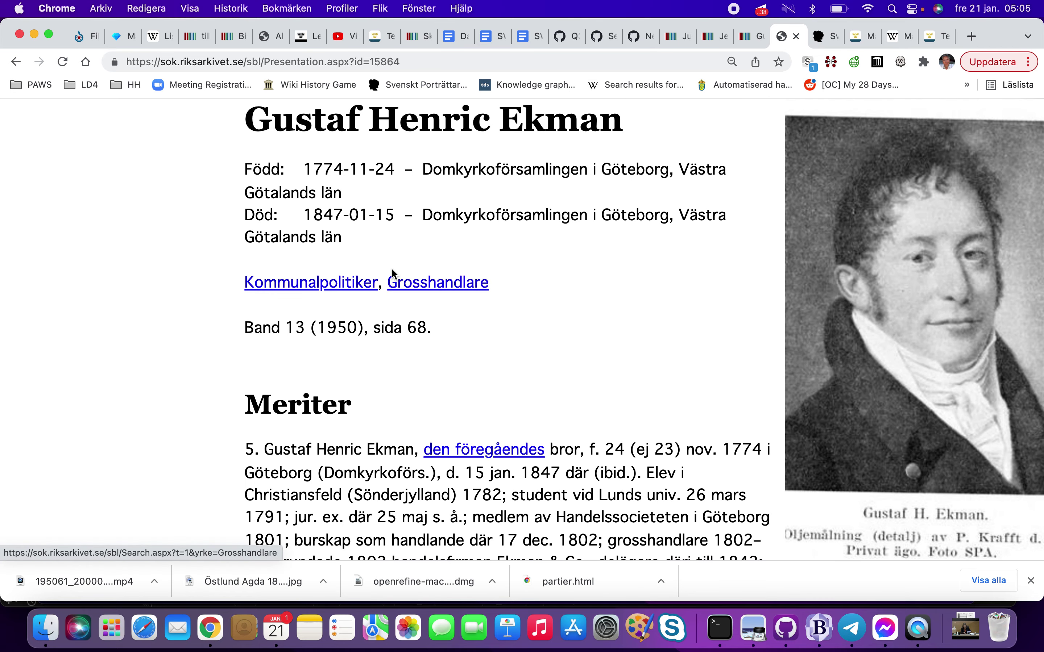
pyautogui.click(14, 66)
pyautogui.scroll(9, 252, 238)
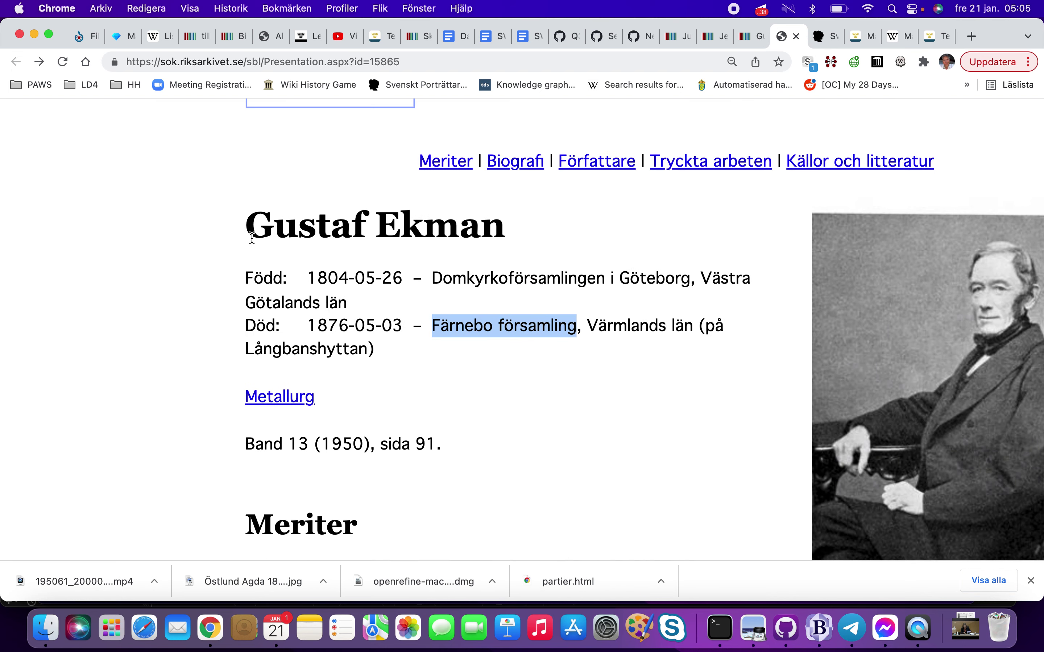
pyautogui.scroll(-2, 252, 238)
pyautogui.hotkey('ctrl', 'Tab')
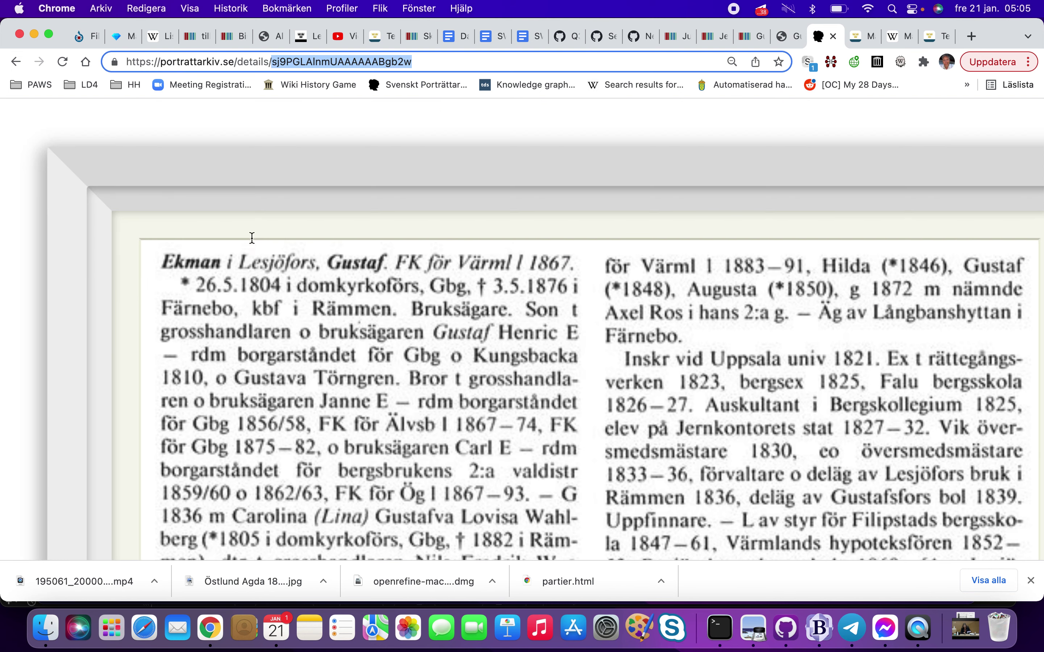
pyautogui.hotkey('ctrl', 'shift', 'Tab')
pyautogui.hotkey('ctrl', 'shift', 'Tab')
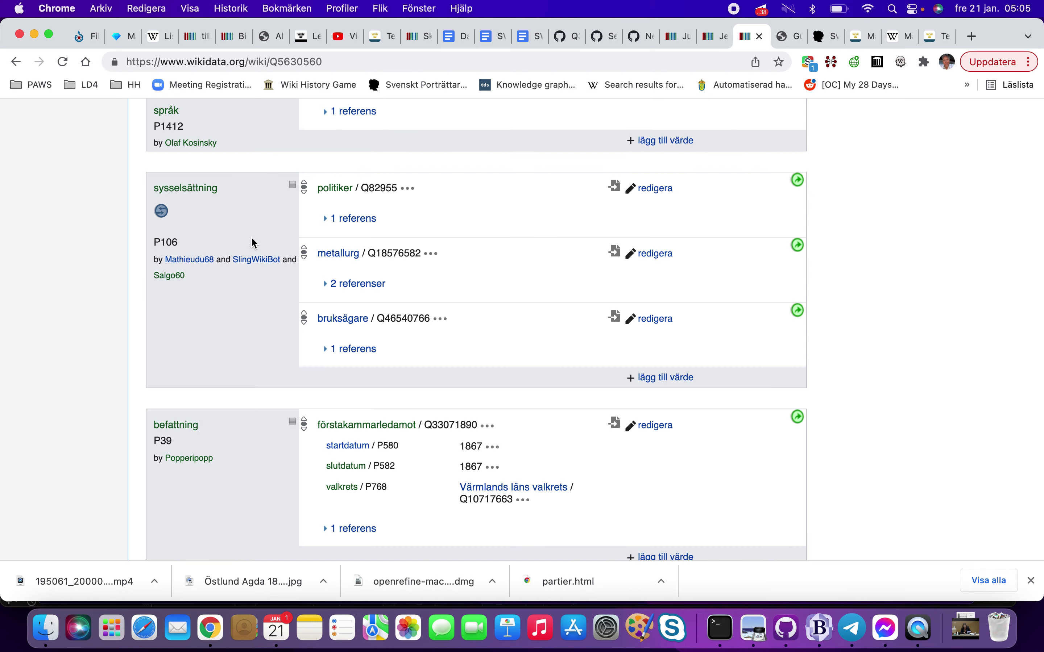
# Remove the Swedish Wikipedia import reference from the sysselsättning (P106) value metallurg and publish the change
pyautogui.click(326, 285)
pyautogui.scroll(-5, 588, 347)
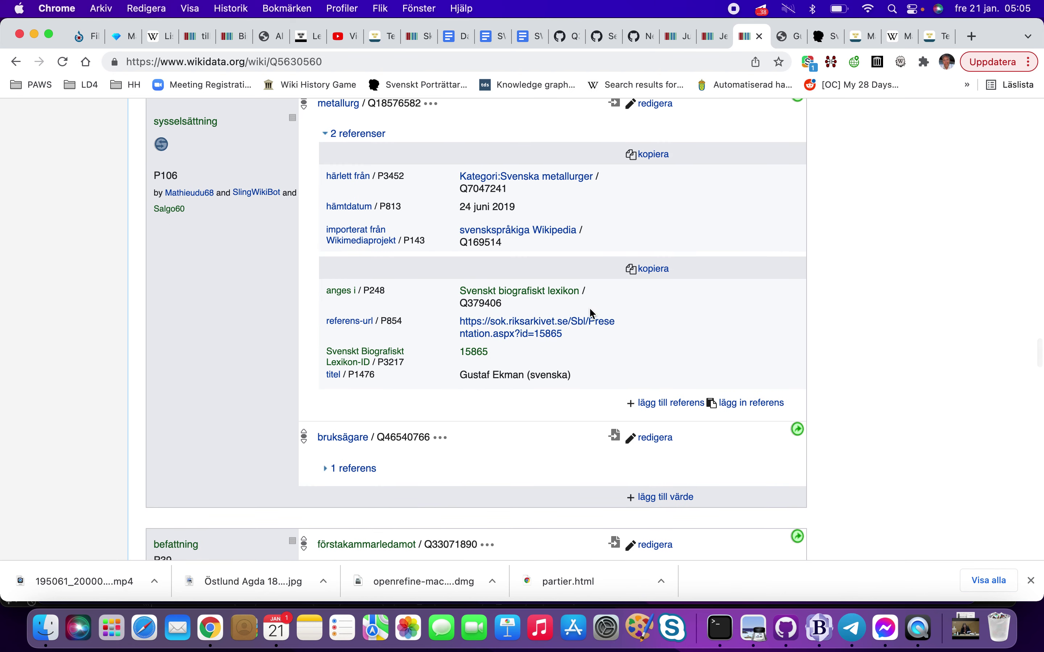
pyautogui.scroll(2, 619, 209)
pyautogui.click(634, 177)
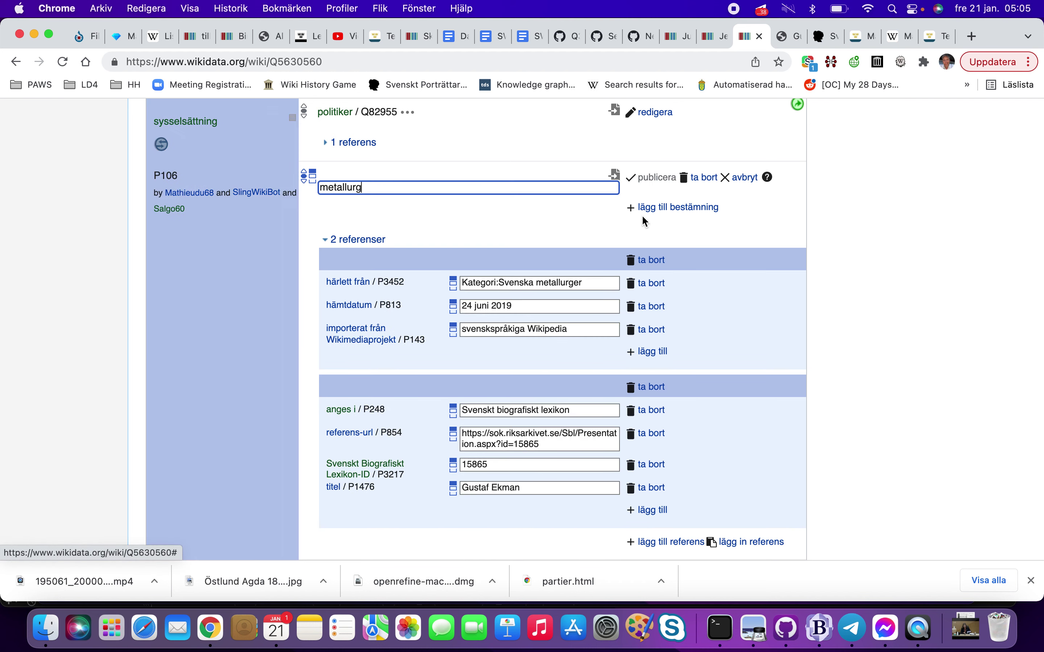
pyautogui.click(651, 260)
pyautogui.click(654, 186)
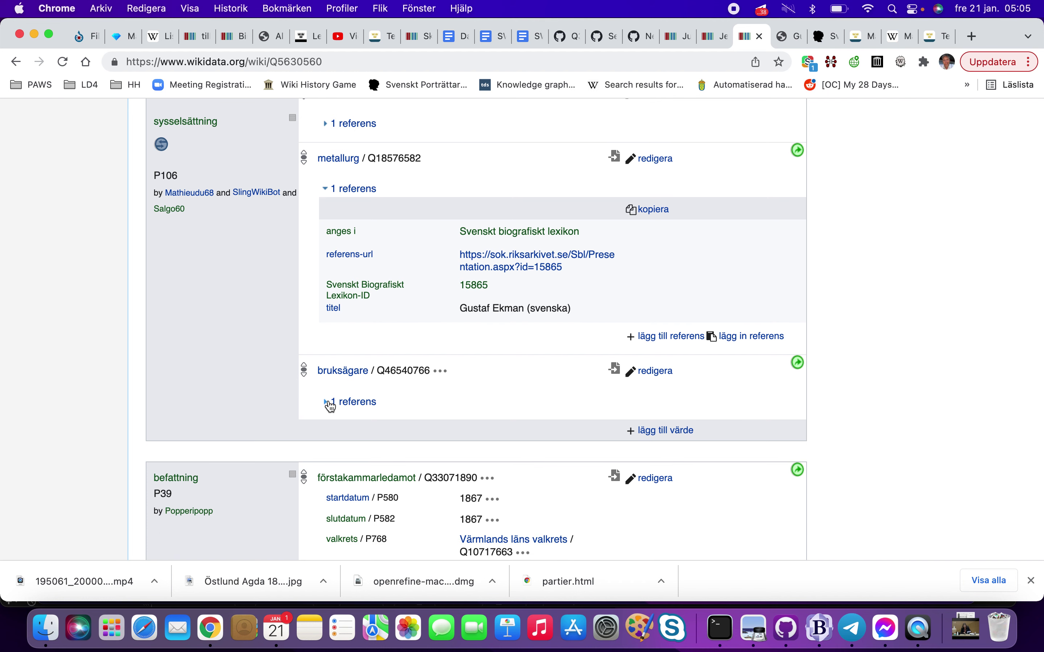
# Copy the Tvåkammar-riksdagen 1867-1970 reference from the sysselsättning (P106) value bruksägare and close the Svenskt biografiskt lexikon article
pyautogui.click(347, 402)
pyautogui.scroll(-3, 341, 400)
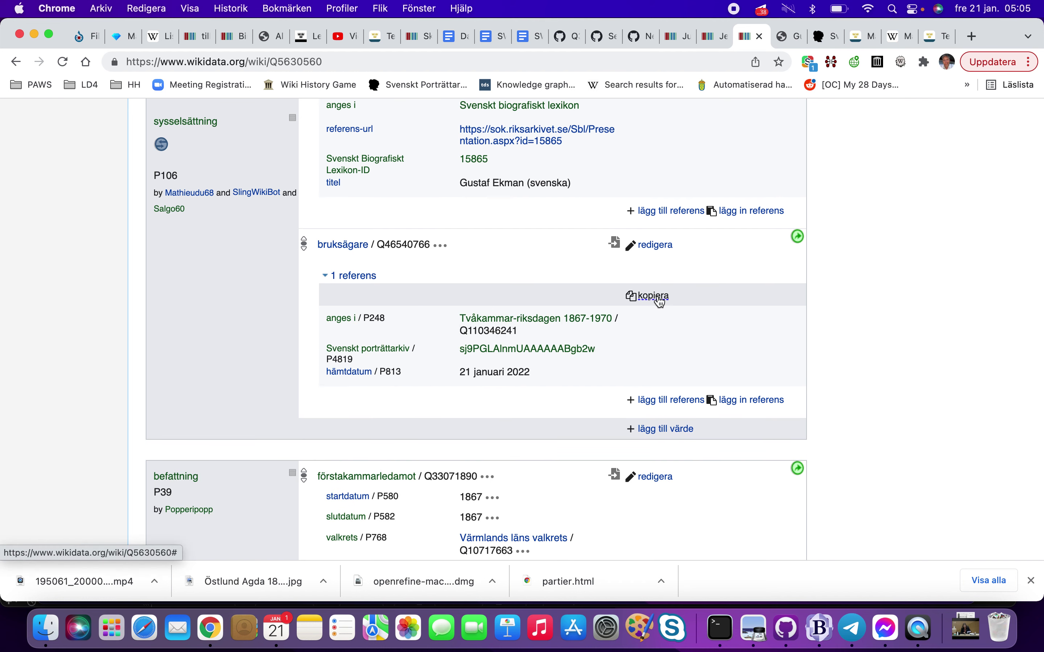
pyautogui.hotkey('ctrl', 'Tab')
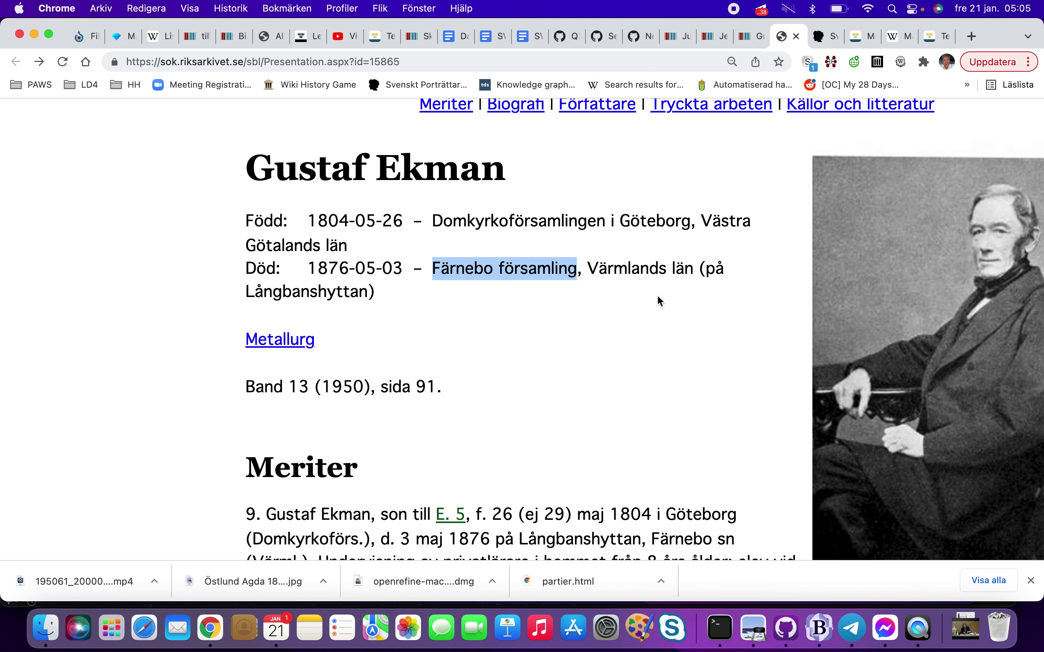
pyautogui.press('super+w')
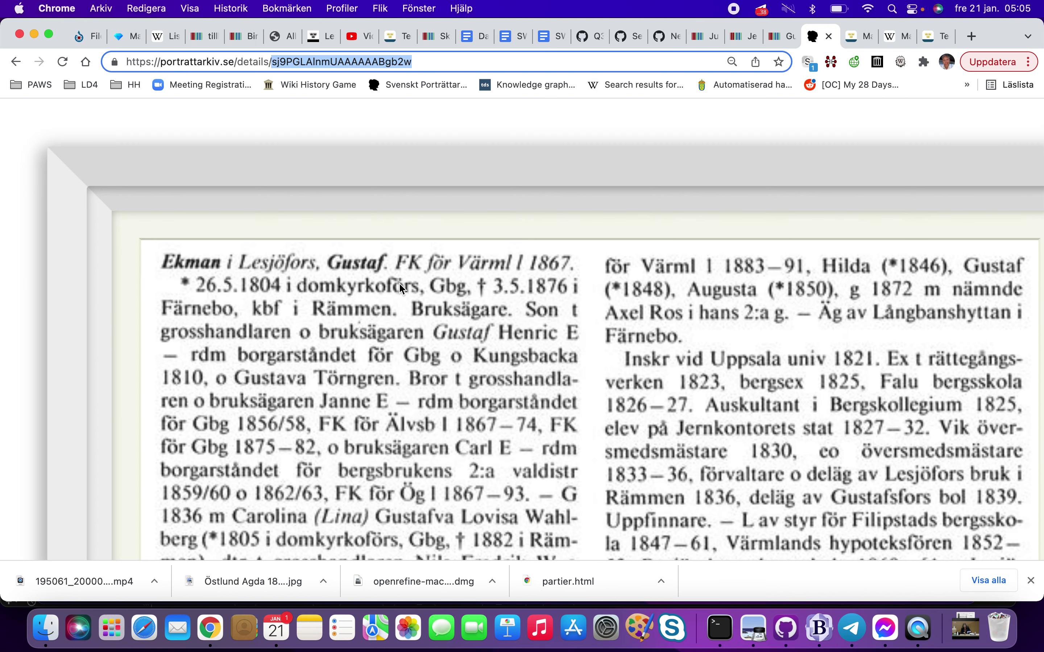
# Insert the copied Tvåkammar-riksdagen 1867-1970 reference on the födelseplats (P19) value Domkyrkoförsamlingen i Göteborg
pyautogui.hotkey('ctrl', 'shift', 'Tab')
pyautogui.scroll(10, 416, 265)
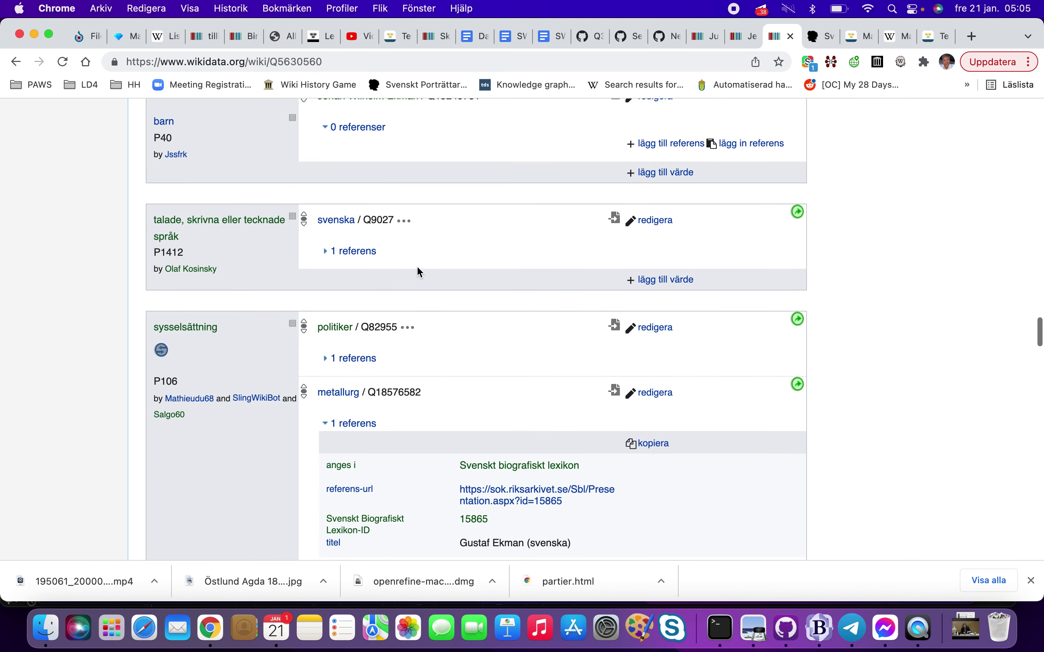
pyautogui.scroll(10, 417, 265)
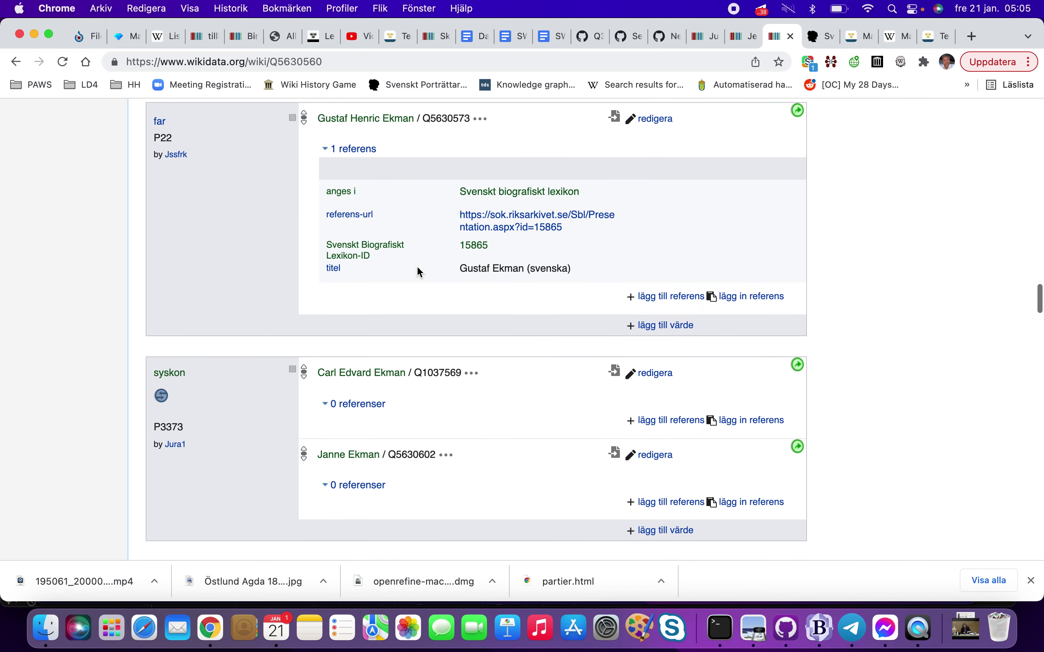
pyautogui.scroll(8, 417, 269)
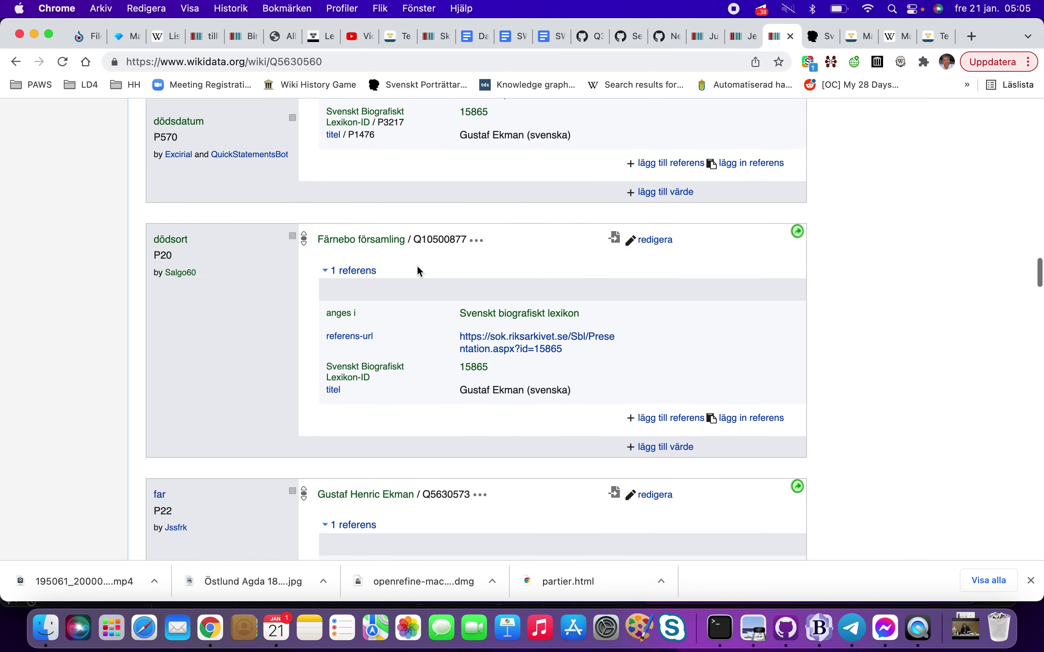
pyautogui.scroll(8, 419, 270)
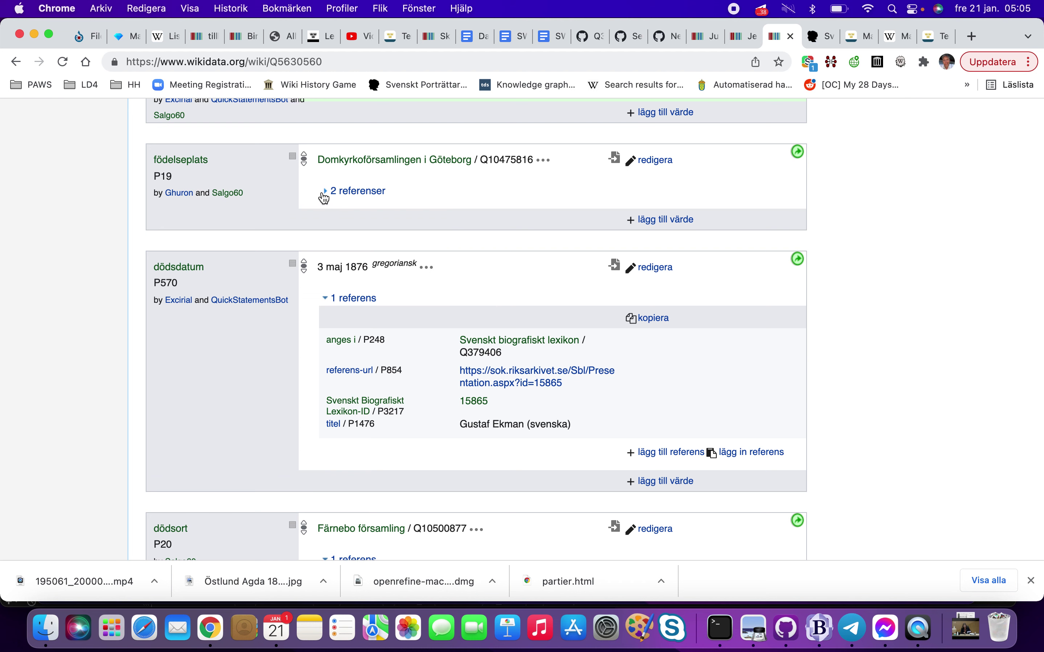
pyautogui.click(324, 195)
pyautogui.click(754, 409)
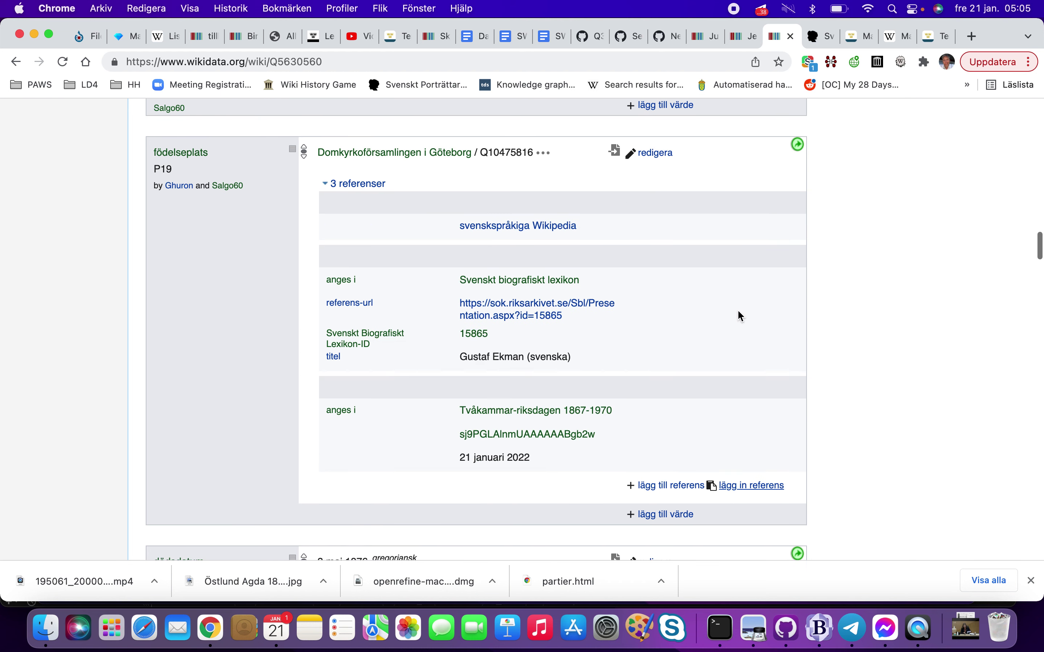
# Check the birth date in the Svenskt porträttarkiv entry and insert the copied reference on the födelsedatum (P569) value 26 maj 1804
pyautogui.scroll(7, 740, 316)
pyautogui.scroll(-1, 740, 317)
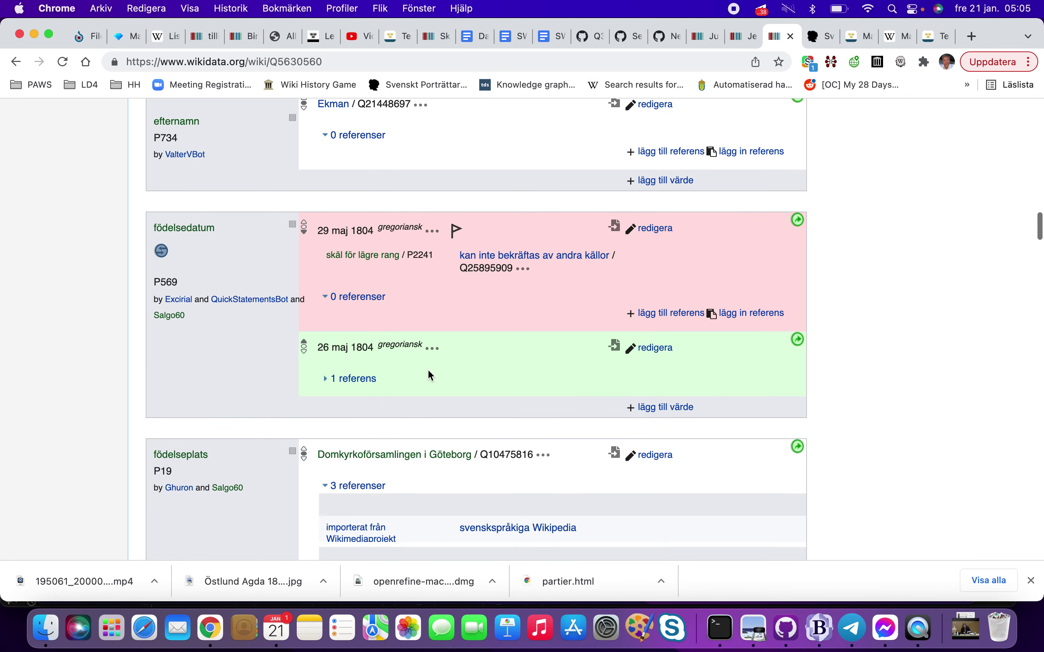
pyautogui.hotkey('ctrl', 'Tab')
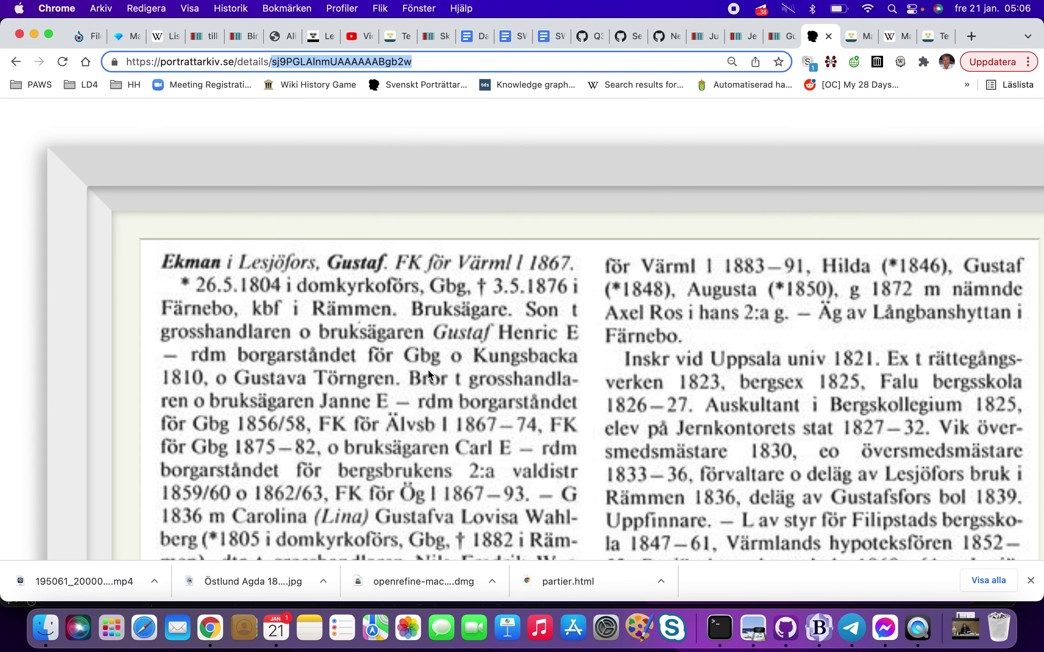
pyautogui.hotkey('ctrl', 'shift', 'Tab')
pyautogui.click(329, 383)
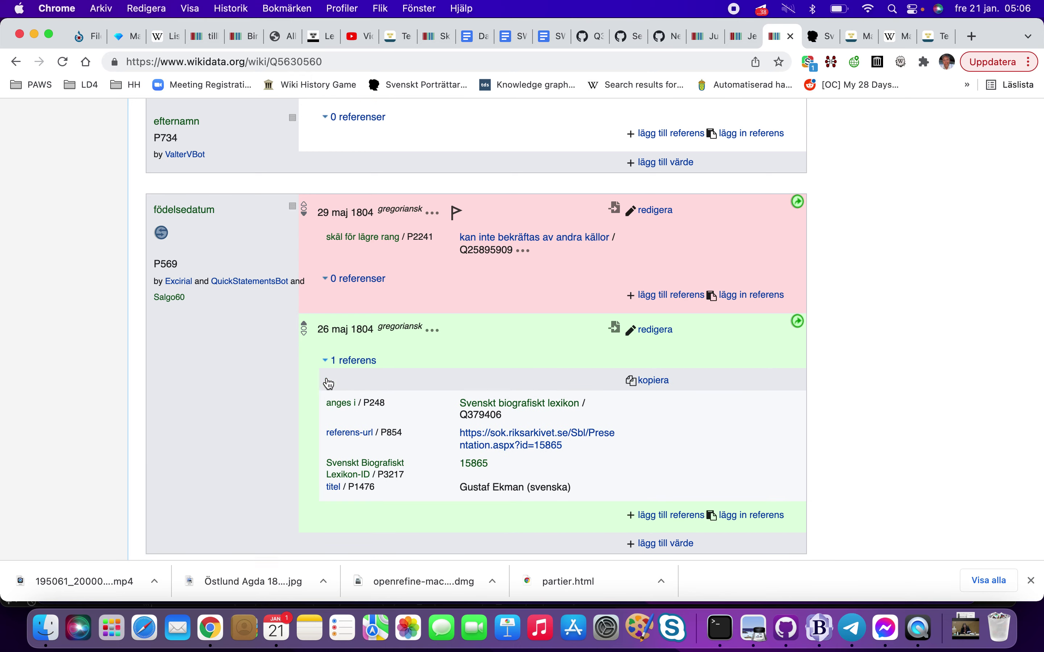
pyautogui.scroll(-3, 638, 373)
pyautogui.click(737, 395)
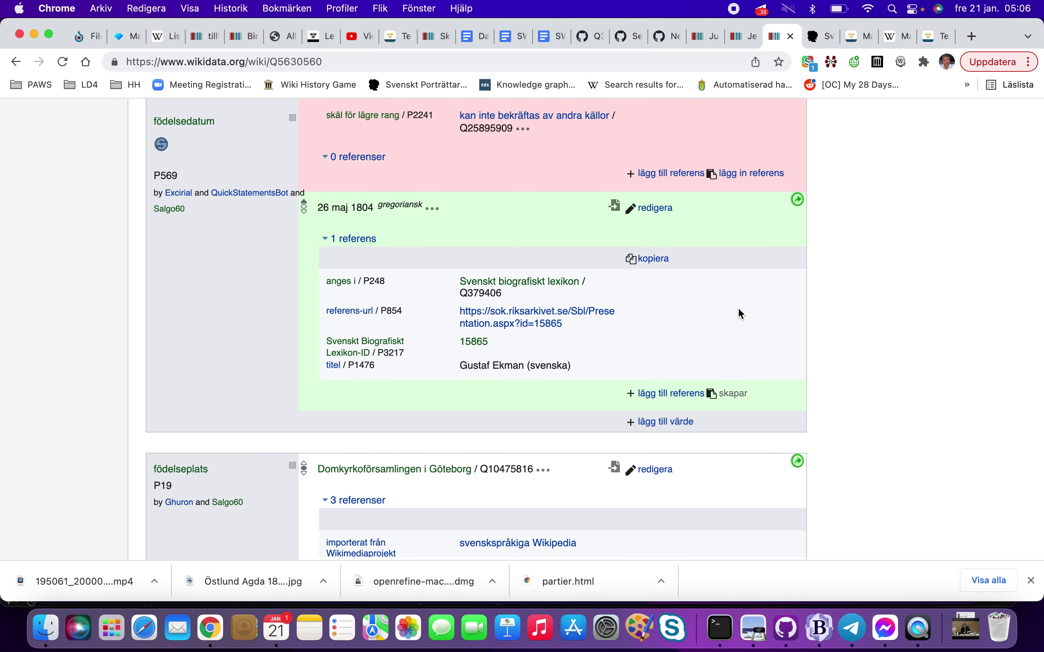
# Check the death date in the Svenskt porträttarkiv entry and insert the copied reference on the dödsdatum (P570) value 3 maj 1876
pyautogui.scroll(-5, 738, 310)
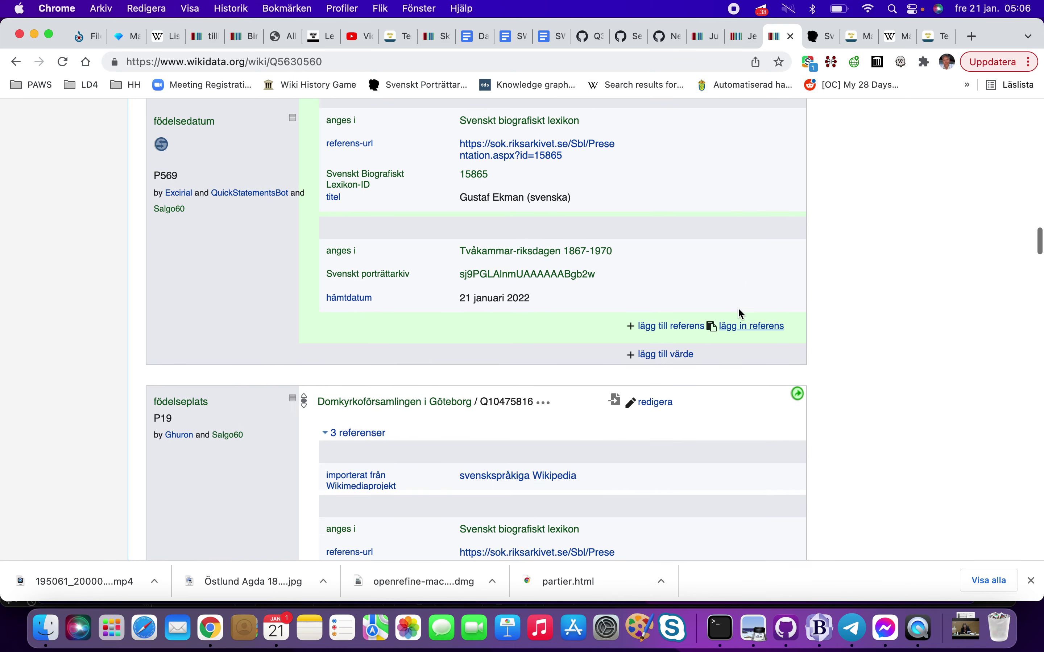
pyautogui.scroll(-10, 738, 309)
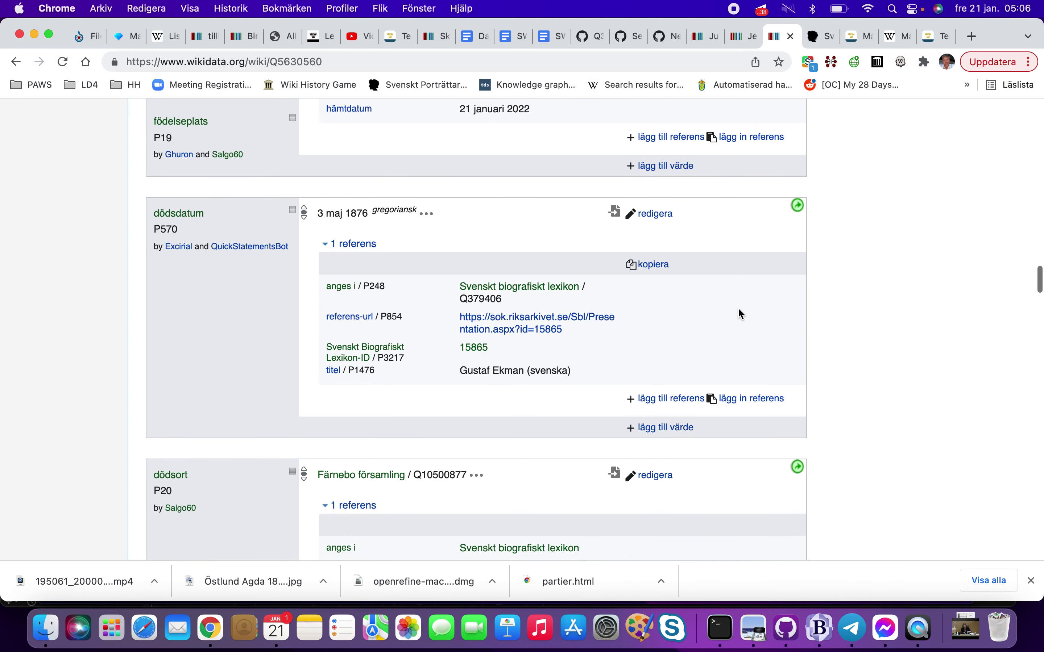
pyautogui.hotkey('ctrl', 'Tab')
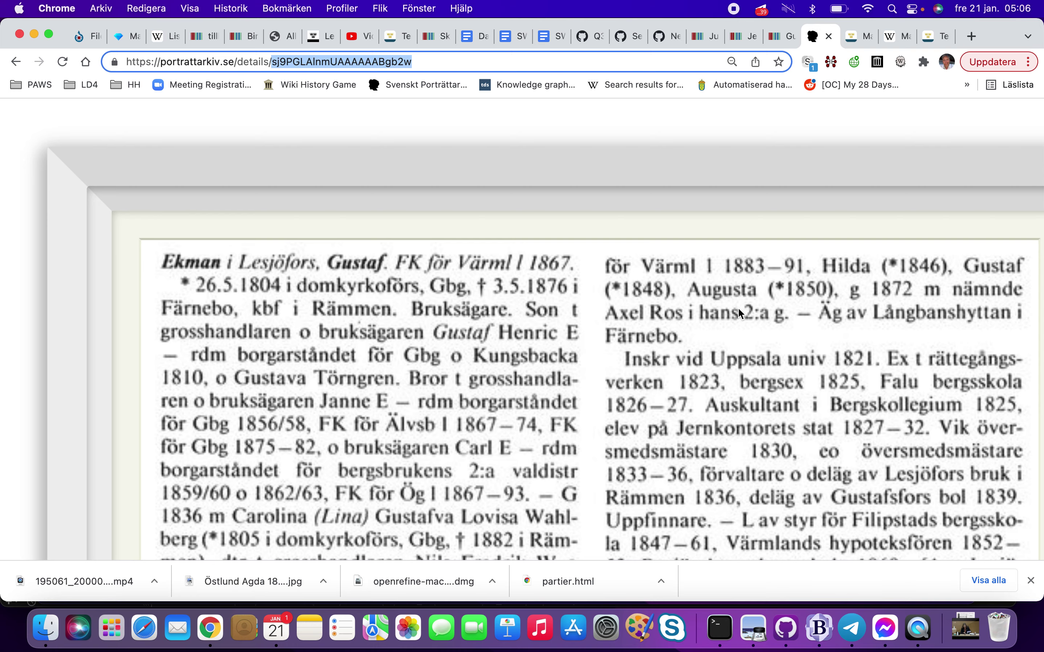
pyautogui.hotkey('ctrl', 'shift', 'Tab')
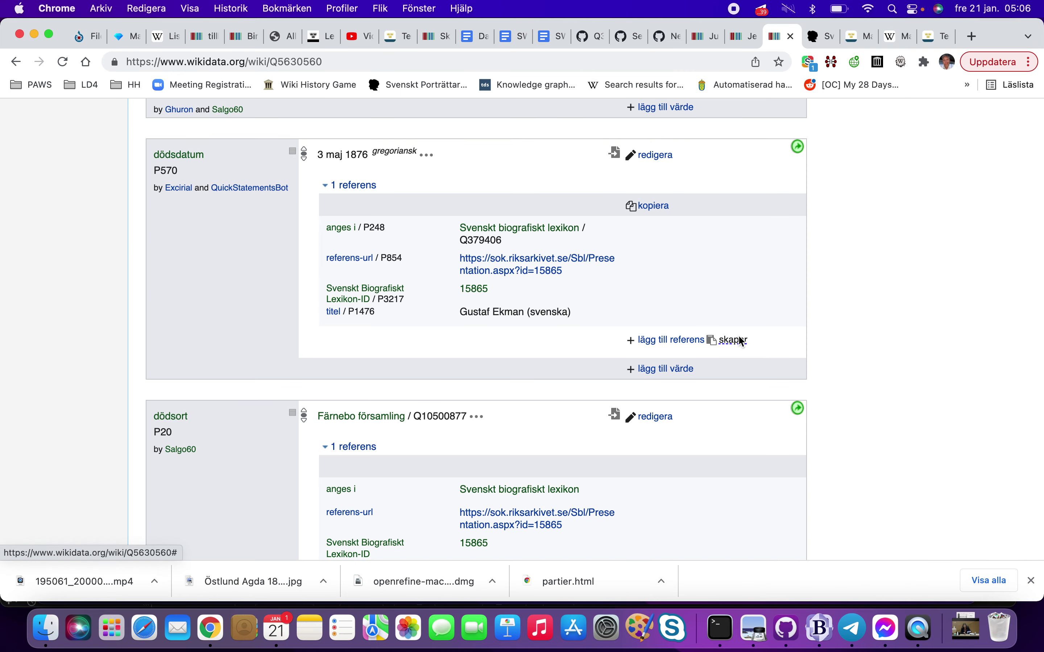
# Insert the copied Tvåkammar-riksdagen 1867-1970 reference on the dödsort (P20) value Färnebo församling
pyautogui.scroll(-7, 737, 340)
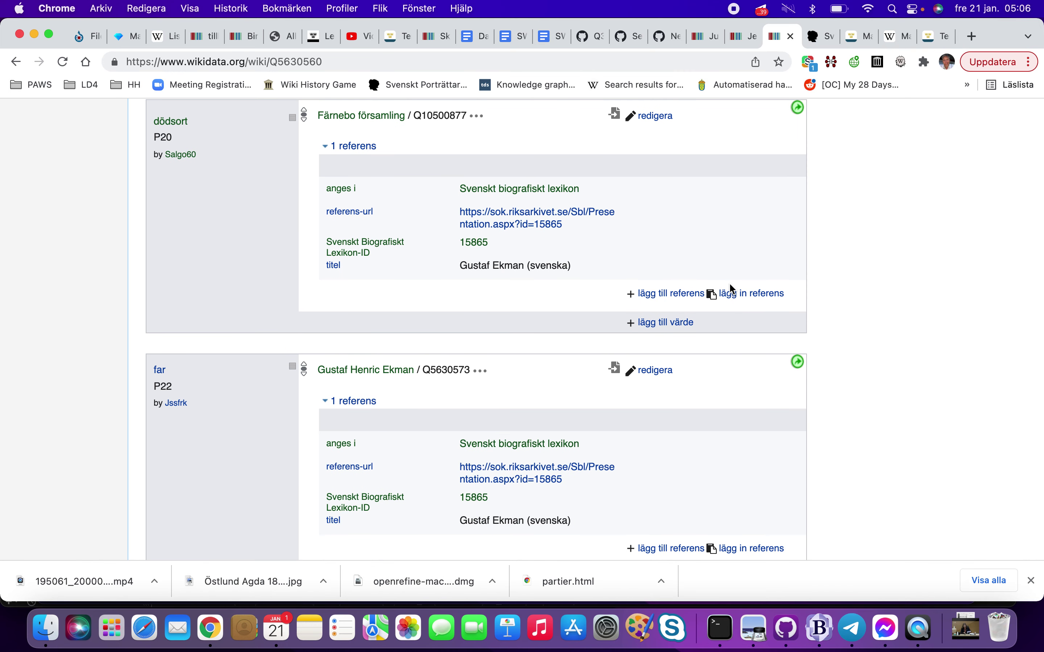
pyautogui.scroll(-1, 733, 284)
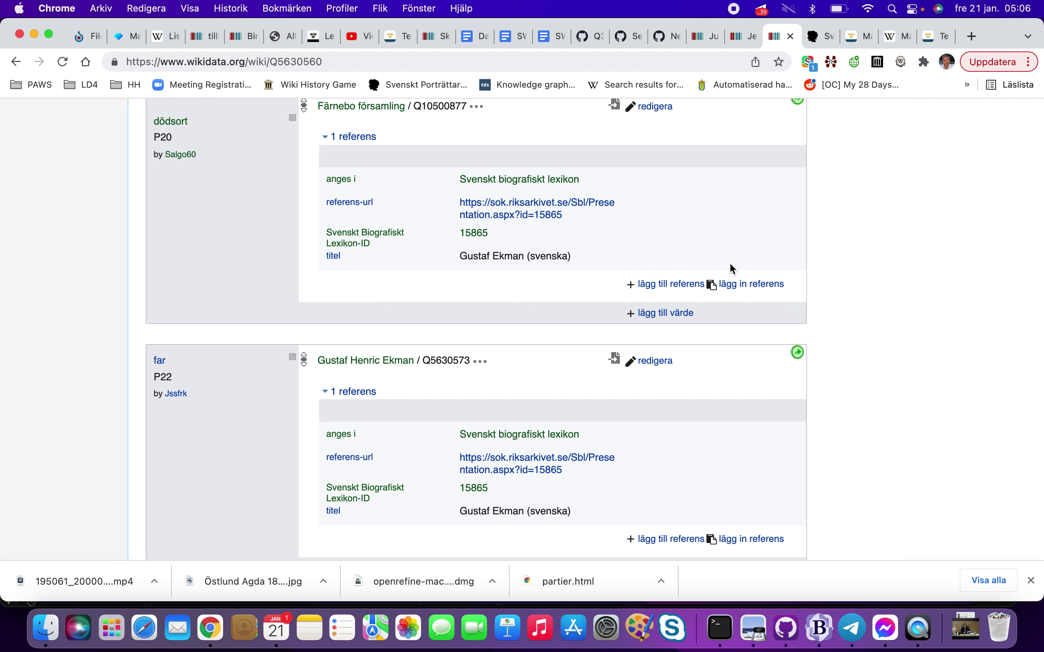
pyautogui.click(738, 287)
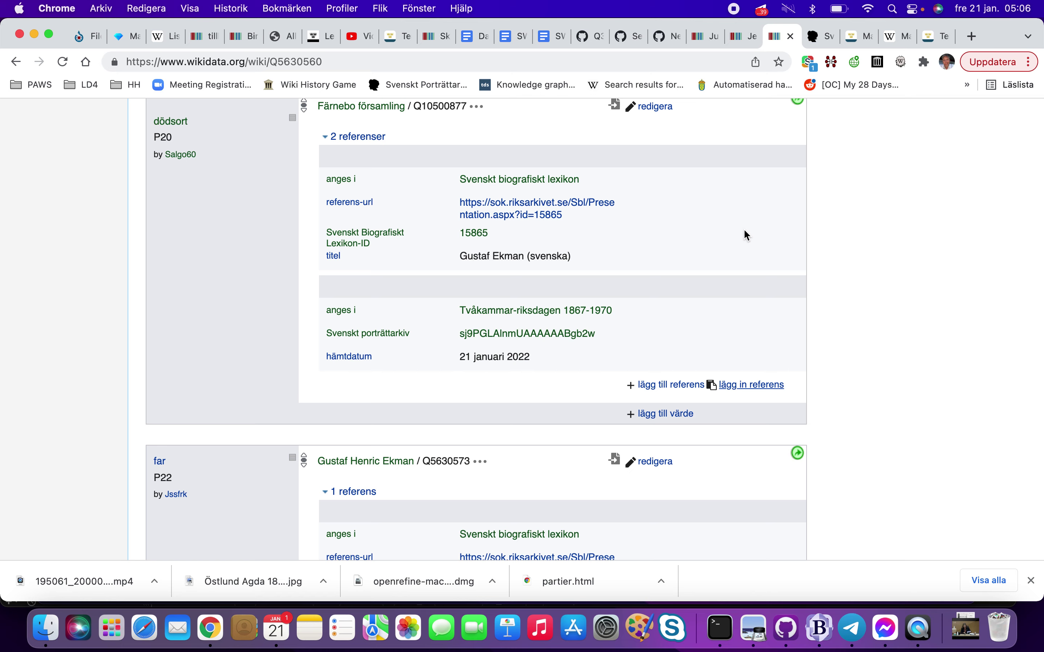
# Check the father in the Svenskt porträttarkiv entry and insert the copied reference on the far (P22) value Gustaf Henric Ekman
pyautogui.scroll(-5, 744, 231)
pyautogui.hotkey('ctrl', 'Tab')
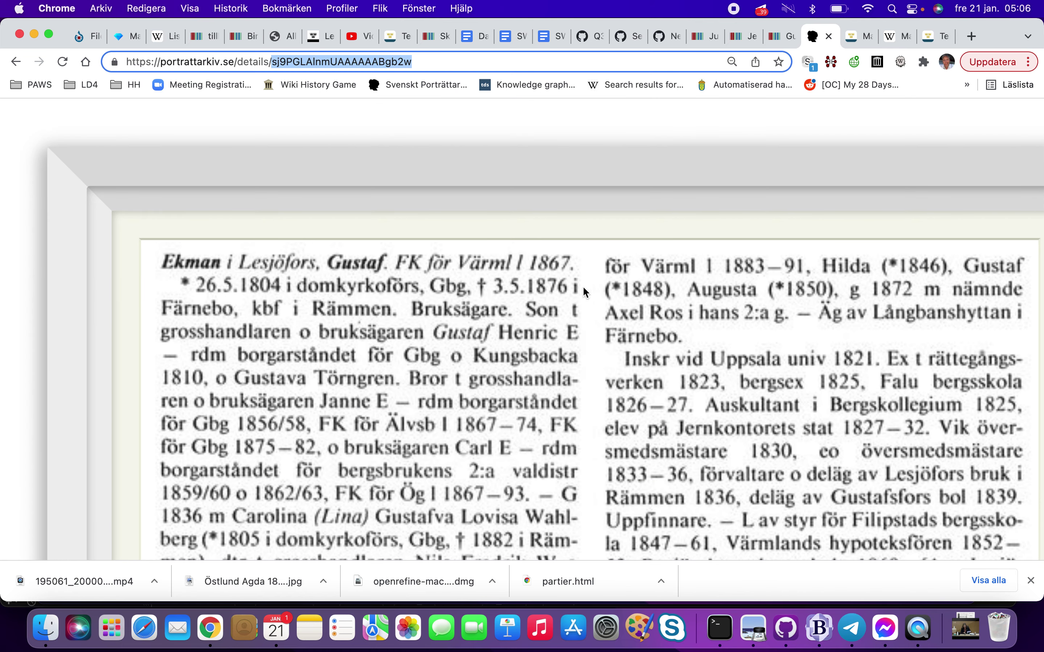
pyautogui.hotkey('ctrl', 'shift', 'Tab')
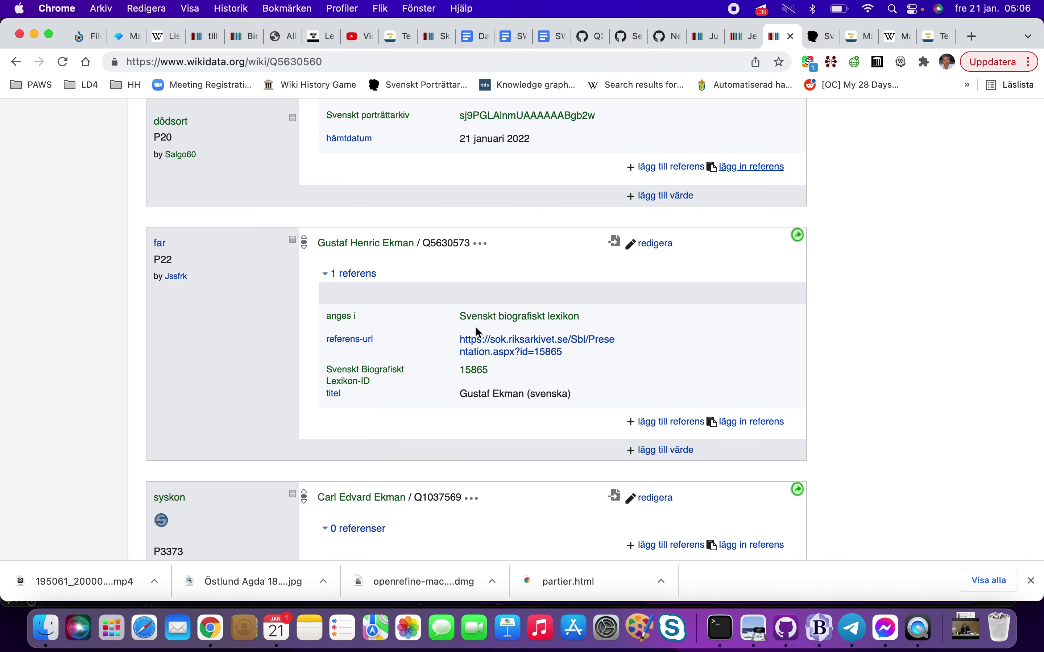
pyautogui.click(749, 421)
# Check the brothers in the Svenskt porträttarkiv entry and insert the copied reference on the syskon (P3373) values Janne Ekman and Carl Edvard Ekman
pyautogui.scroll(-6, 749, 417)
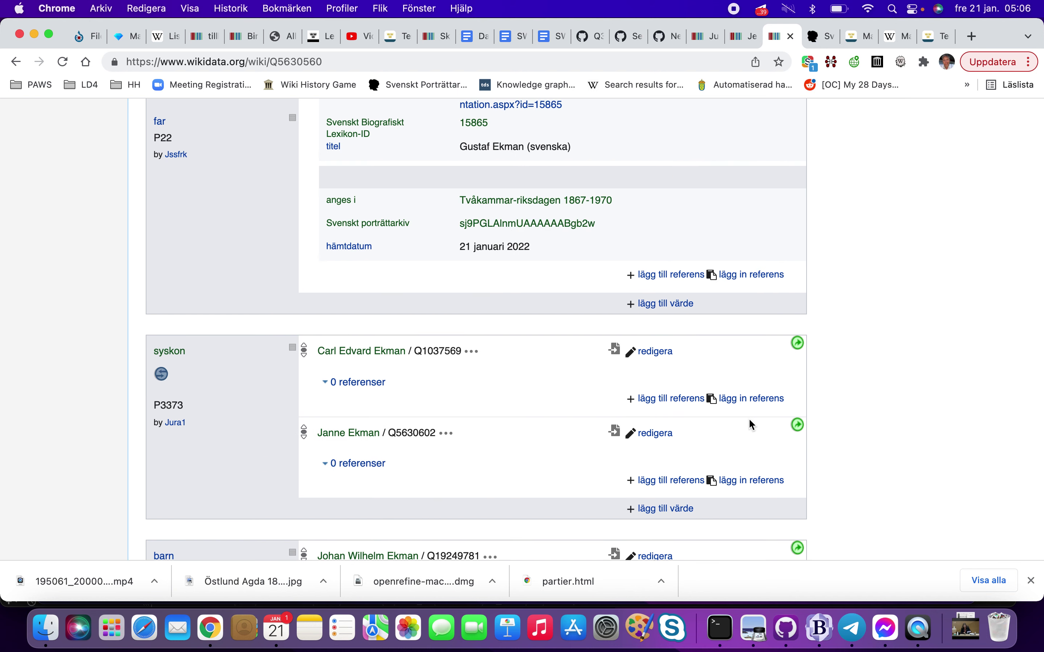
pyautogui.hotkey('ctrl', 'Tab')
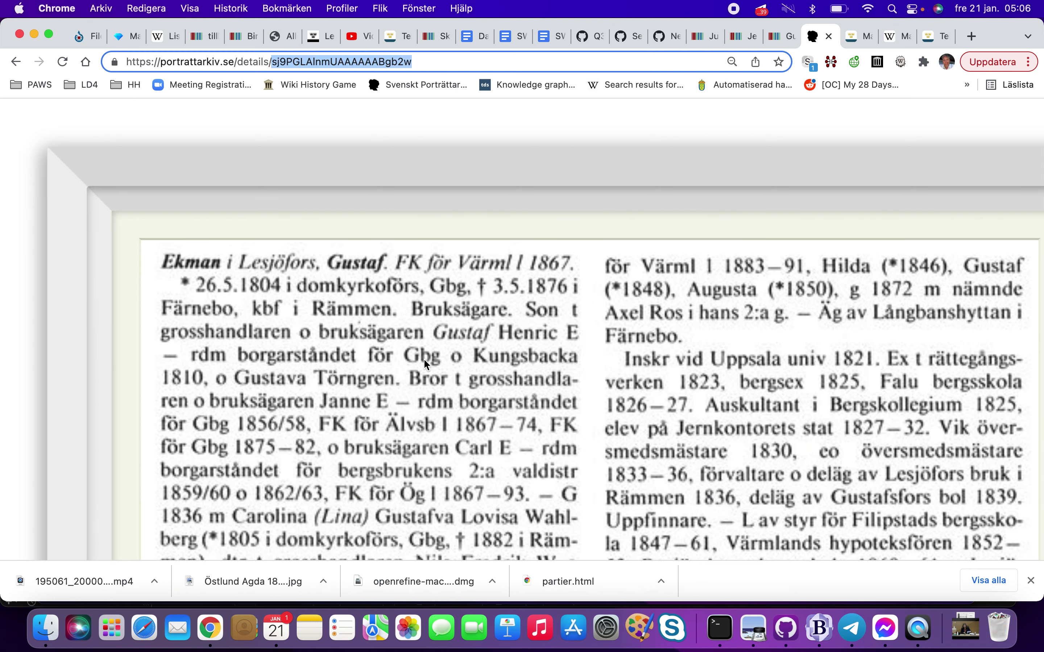
pyautogui.scroll(-3, 424, 358)
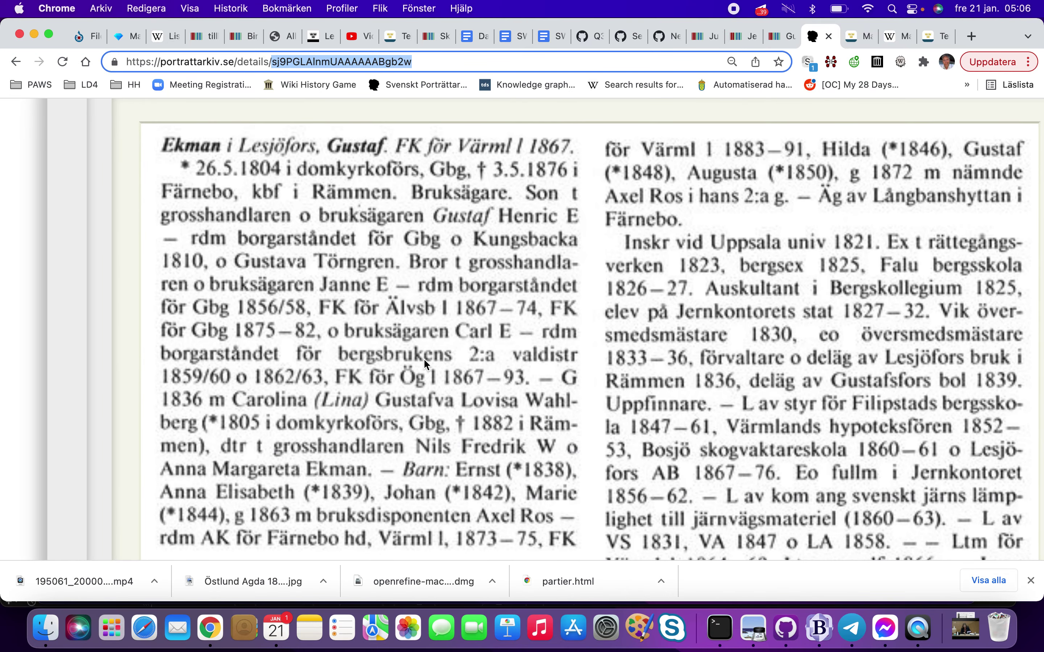
pyautogui.hotkey('ctrl', 'shift', 'Tab')
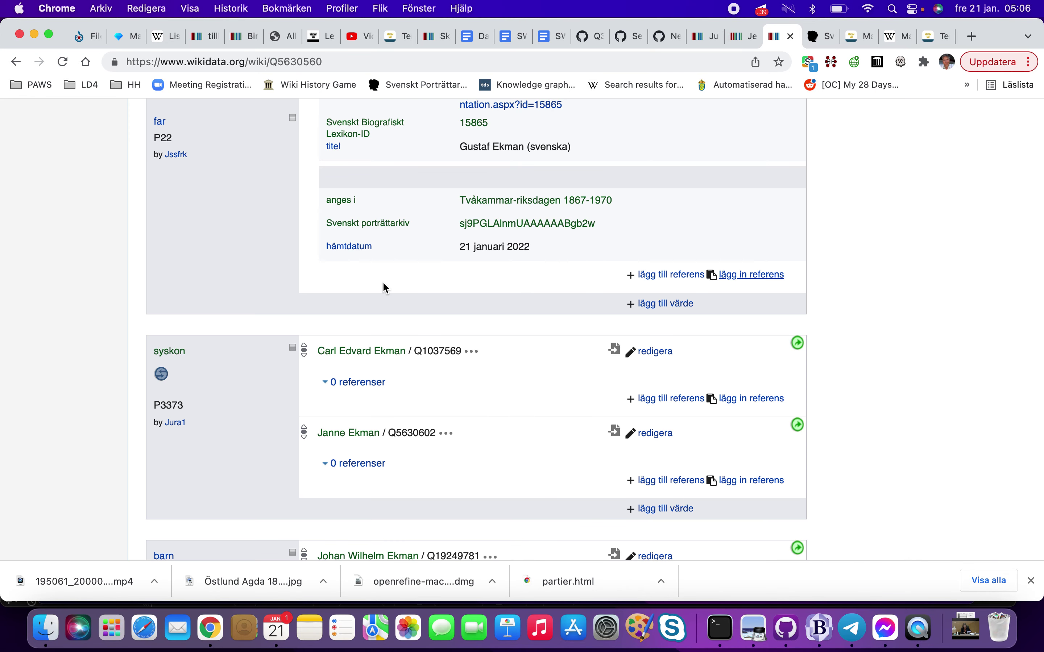
pyautogui.click(740, 482)
pyautogui.hotkey('ctrl', 'Tab')
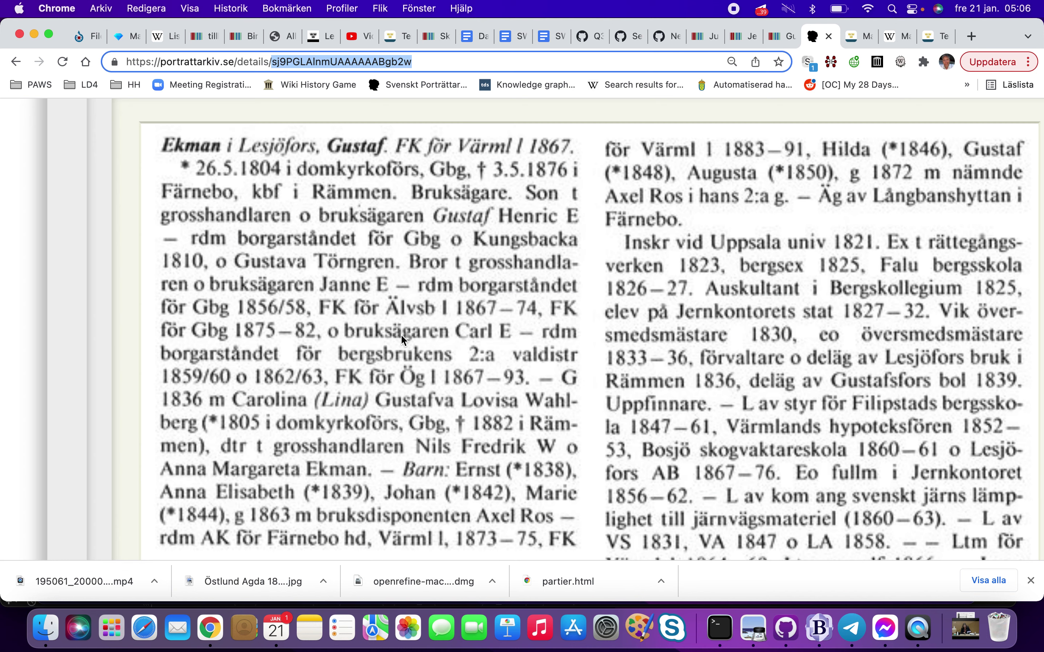
pyautogui.hotkey('ctrl', 'shift', 'Tab')
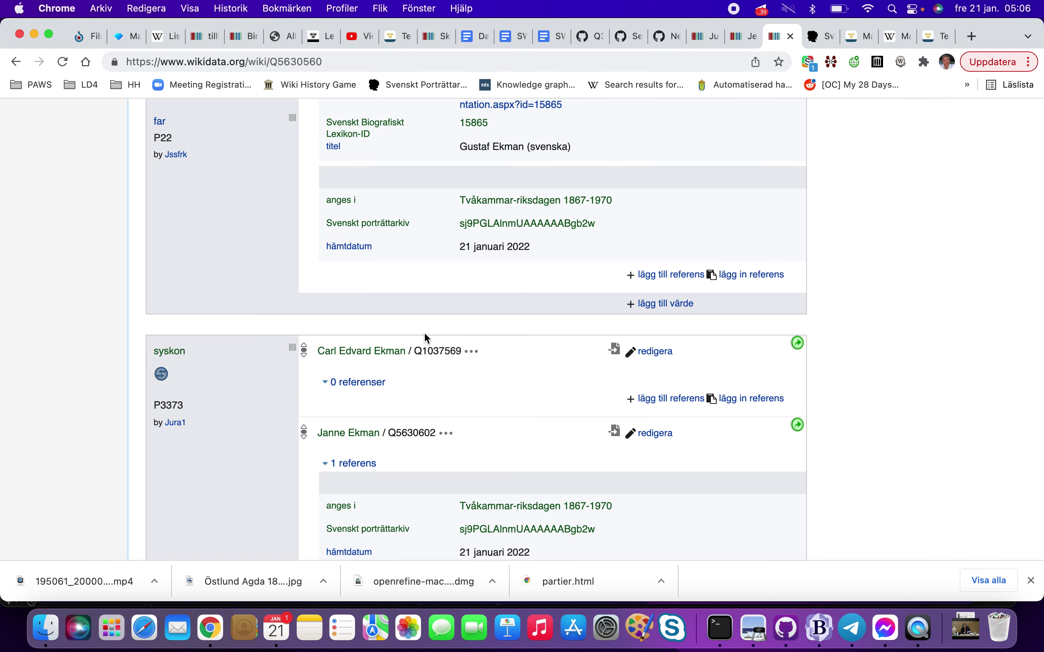
pyautogui.click(762, 398)
# Compare the children listed in the Svenskt porträttarkiv entry with the Wikidata item of the barn (P40) value Johan Wilhelm Ekman, including his birth date
pyautogui.scroll(-5, 763, 398)
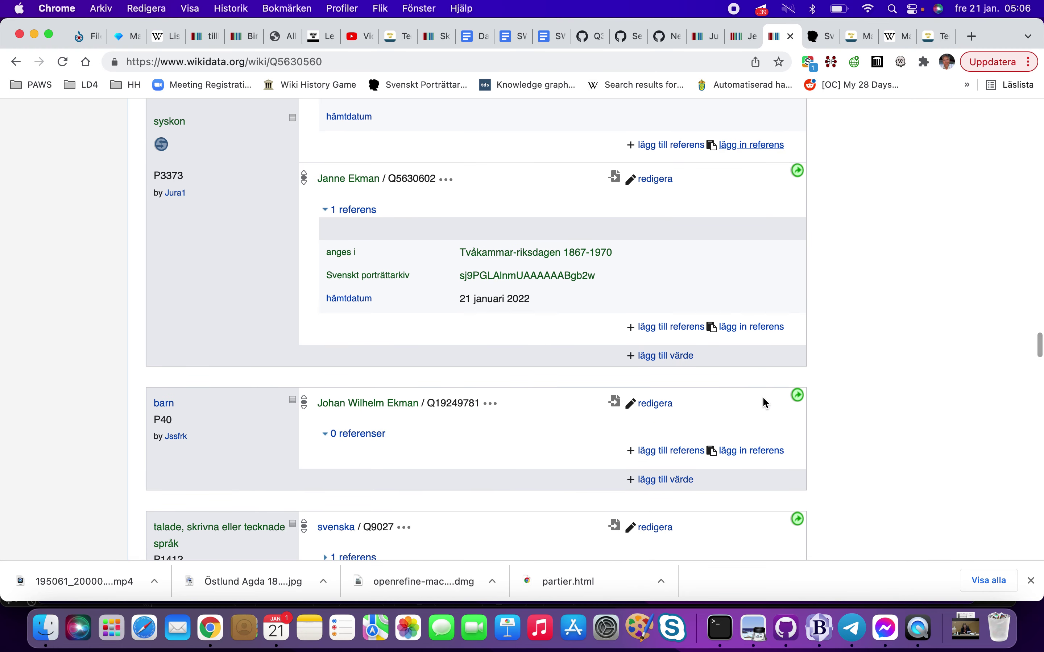
pyautogui.hotkey('ctrl', 'Tab')
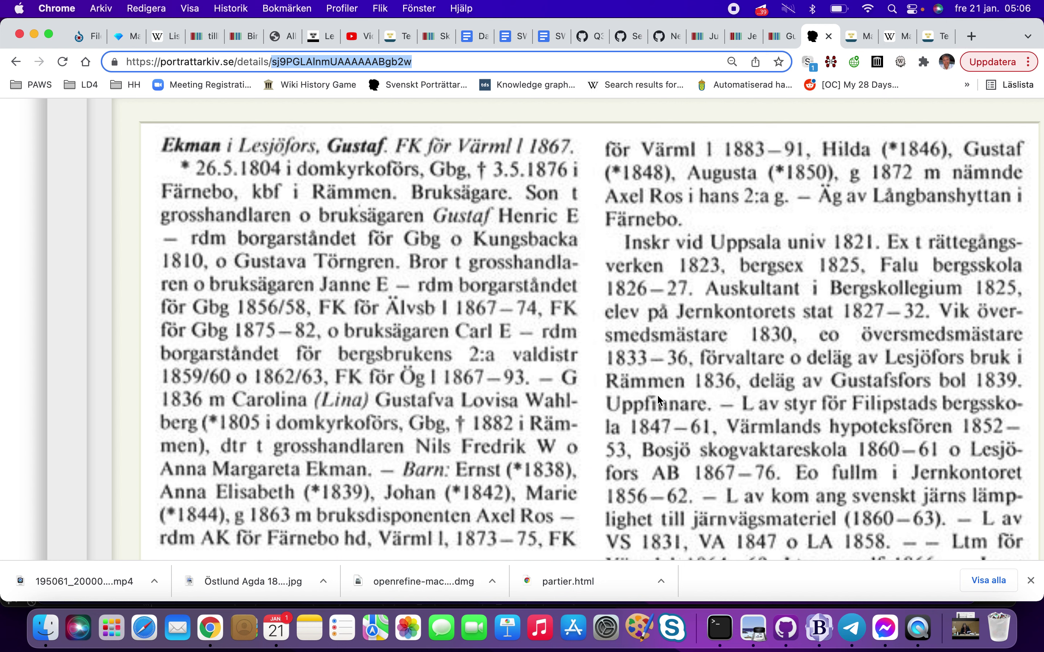
pyautogui.scroll(-3, 405, 350)
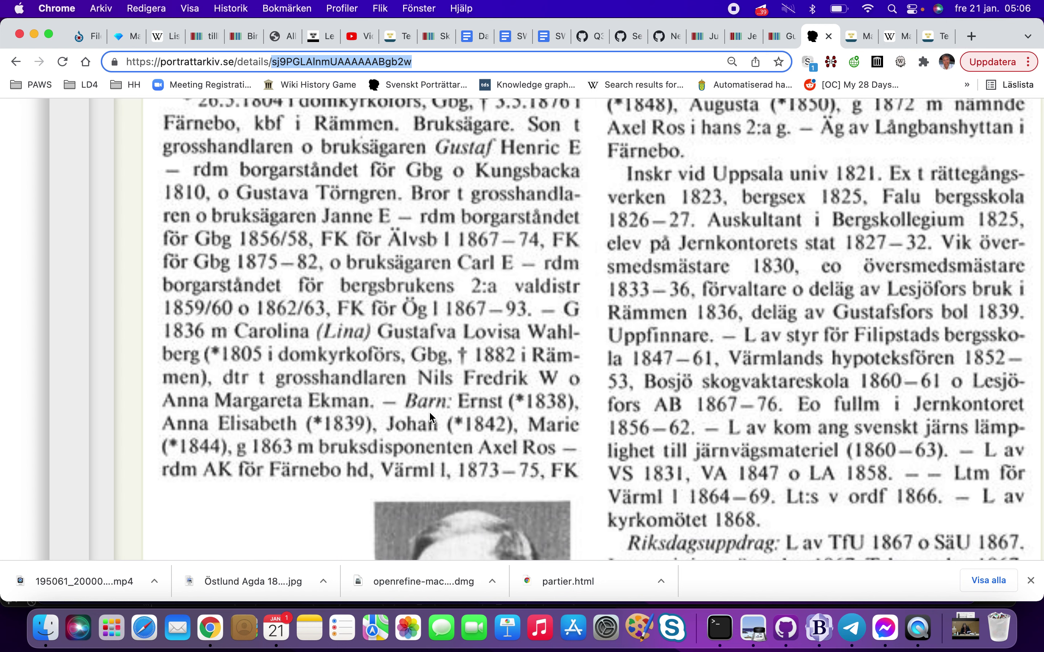
pyautogui.hotkey('ctrl', 'shift', 'Tab')
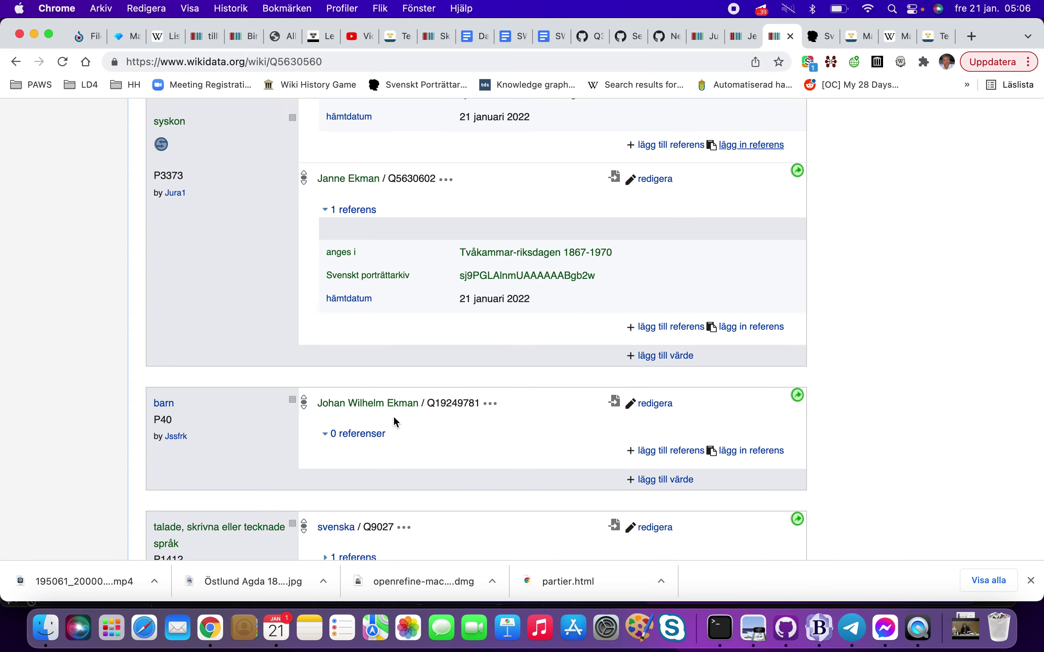
pyautogui.keyDown('super'); pyautogui.click(363, 403); pyautogui.keyUp('super')
pyautogui.hotkey('ctrl', 'Tab')
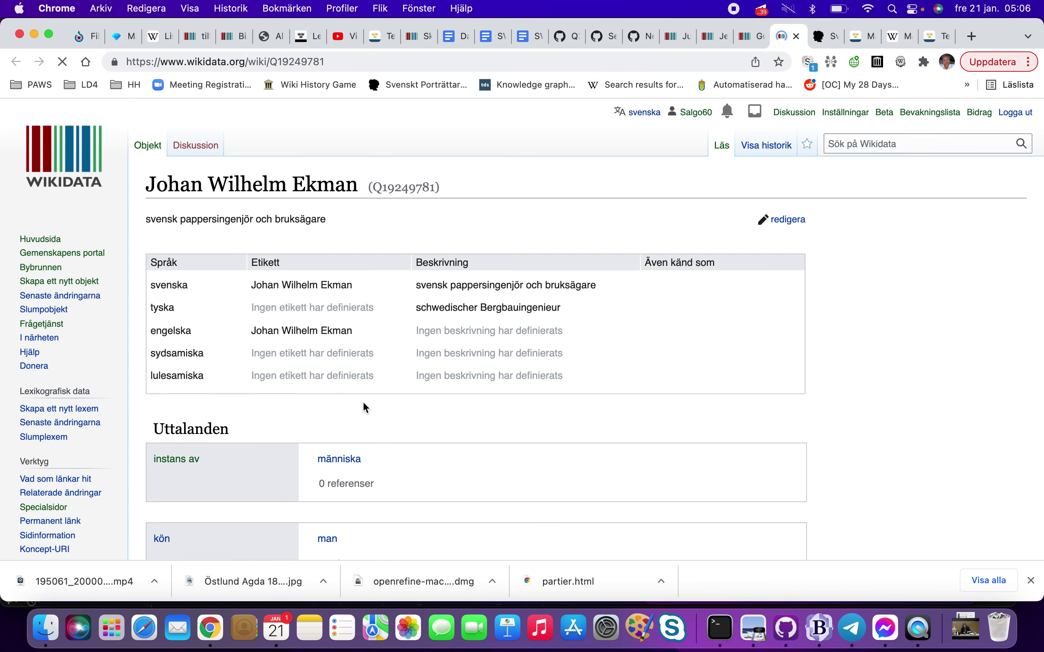
pyautogui.scroll(-15, 366, 407)
pyautogui.scroll(-10, 364, 406)
pyautogui.scroll(7, 364, 406)
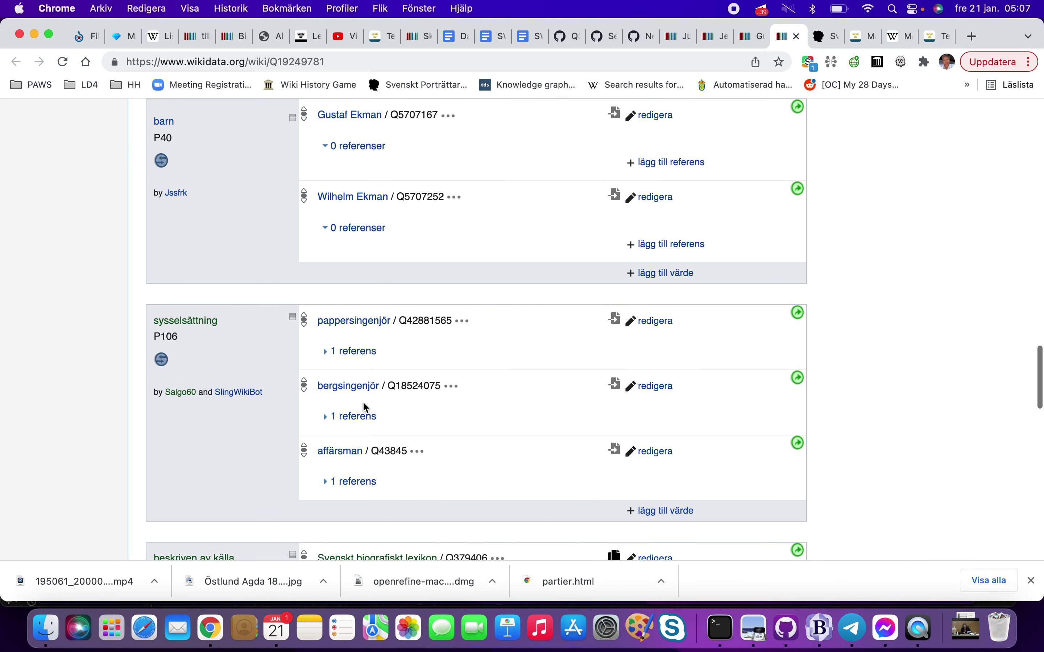
pyautogui.scroll(5, 363, 403)
pyautogui.scroll(6, 366, 407)
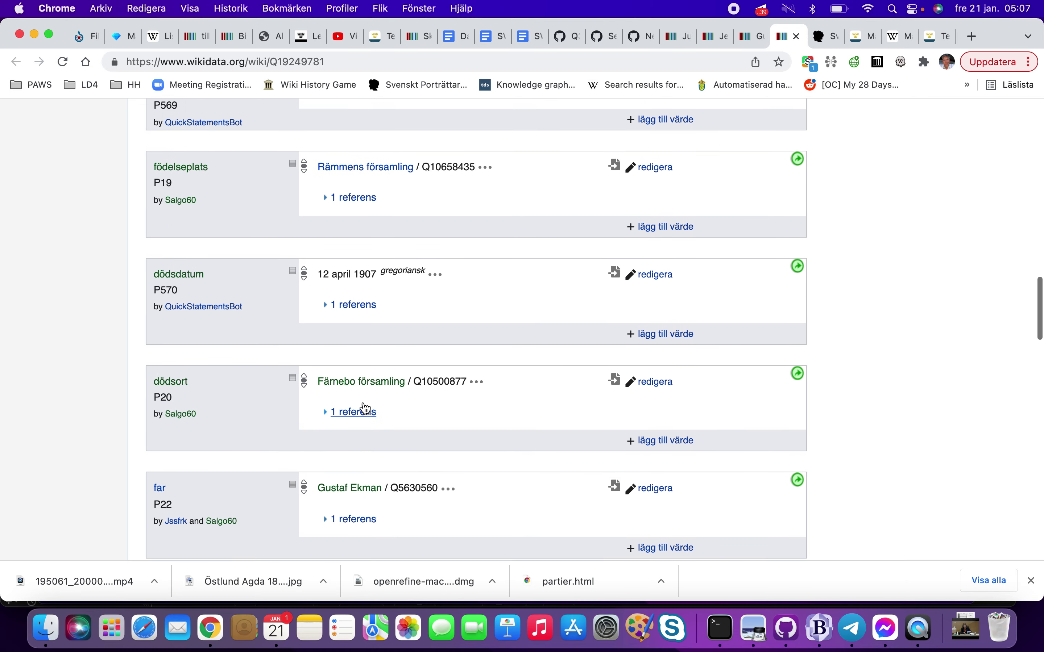
pyautogui.scroll(3, 366, 408)
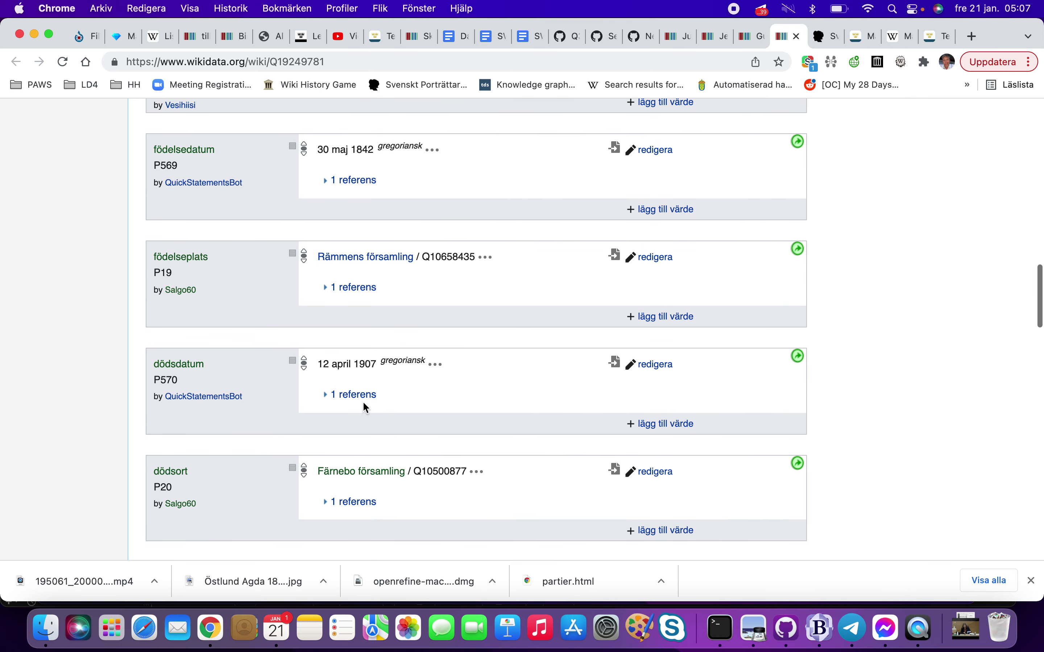
# Copy the Svenskt biografiskt lexikon reference from Johan Wilhelm Ekman's födelsedatum (P569) and check his linked article with ID 15875
pyautogui.click(324, 183)
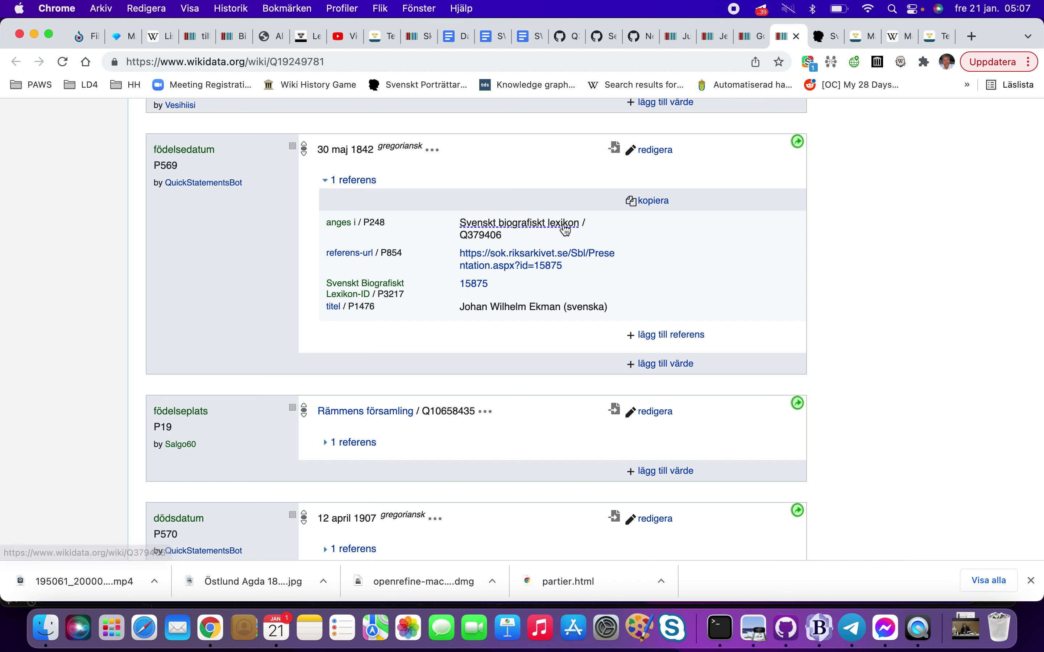
pyautogui.click(635, 201)
pyautogui.keyDown('super'); pyautogui.click(475, 288); pyautogui.keyUp('super')
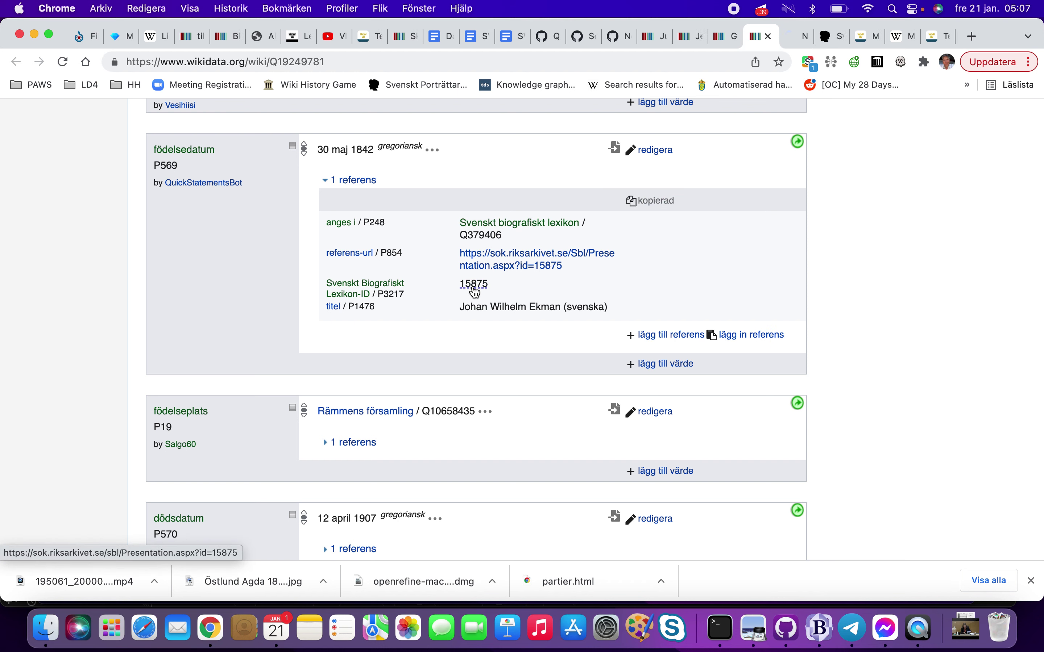
pyautogui.hotkey('ctrl', 'Tab')
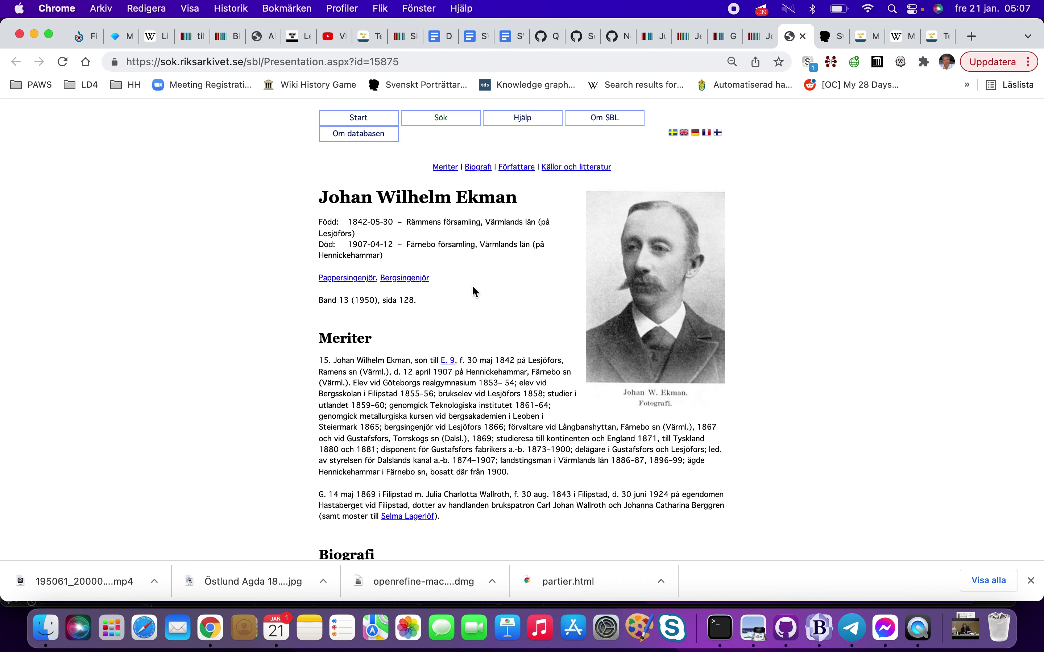
pyautogui.hotkey('ctrl', 'shift', 'Tab')
# Replace the reference on Johan Wilhelm Ekman's beskriven av källa (P1343) value Svenskt biografiskt lexikon with the copied one and publish
pyautogui.scroll(-15, 636, 206)
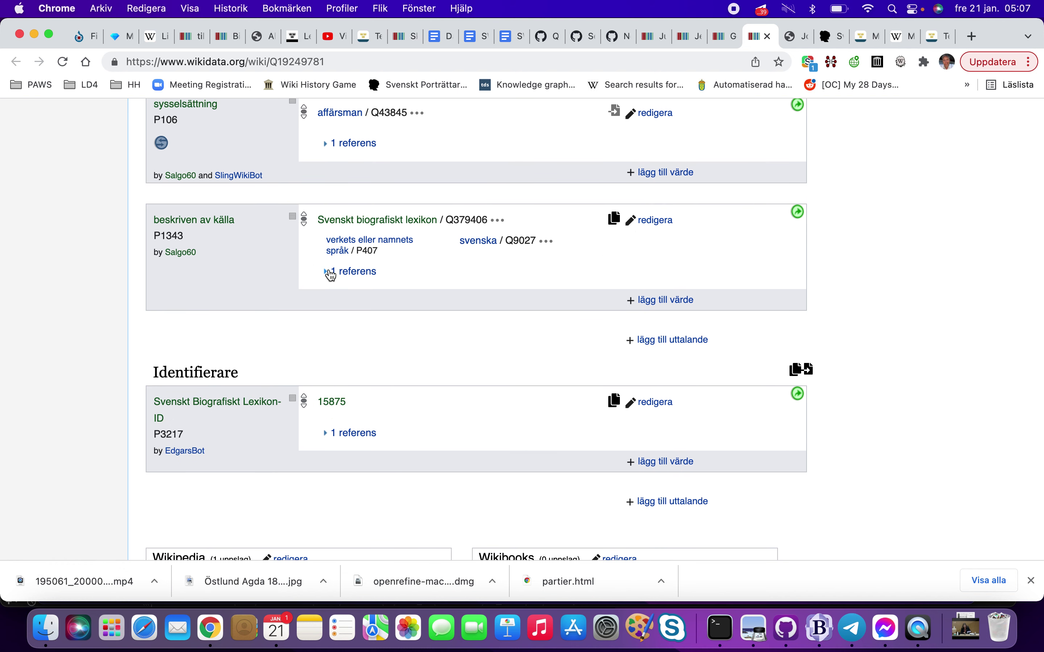
pyautogui.click(331, 272)
pyautogui.scroll(-3, 463, 260)
pyautogui.click(716, 265)
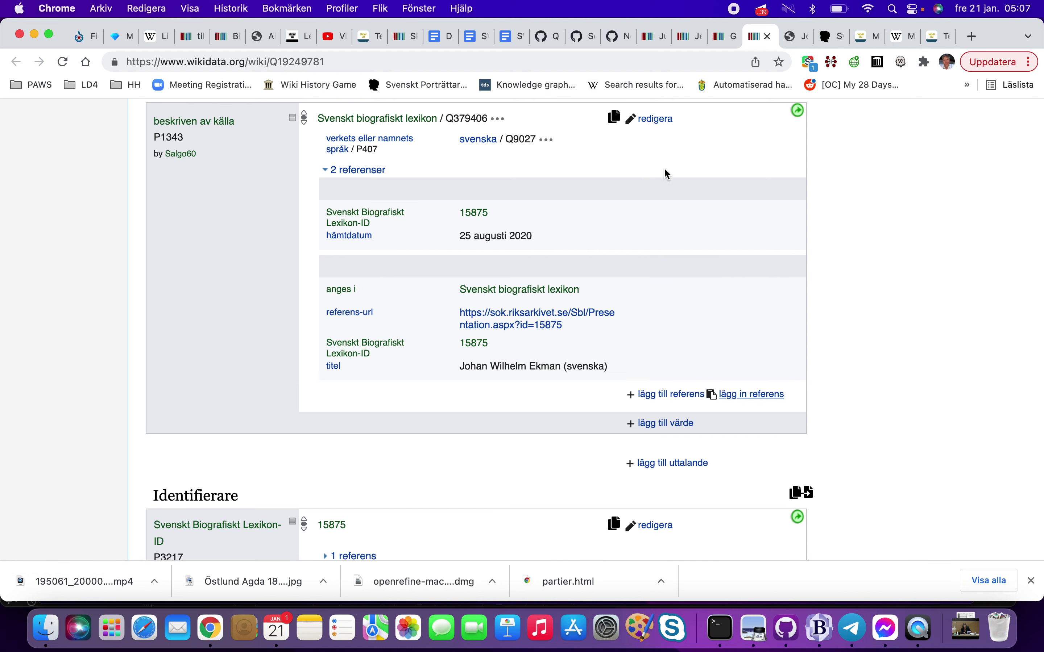
pyautogui.click(631, 118)
pyautogui.click(651, 224)
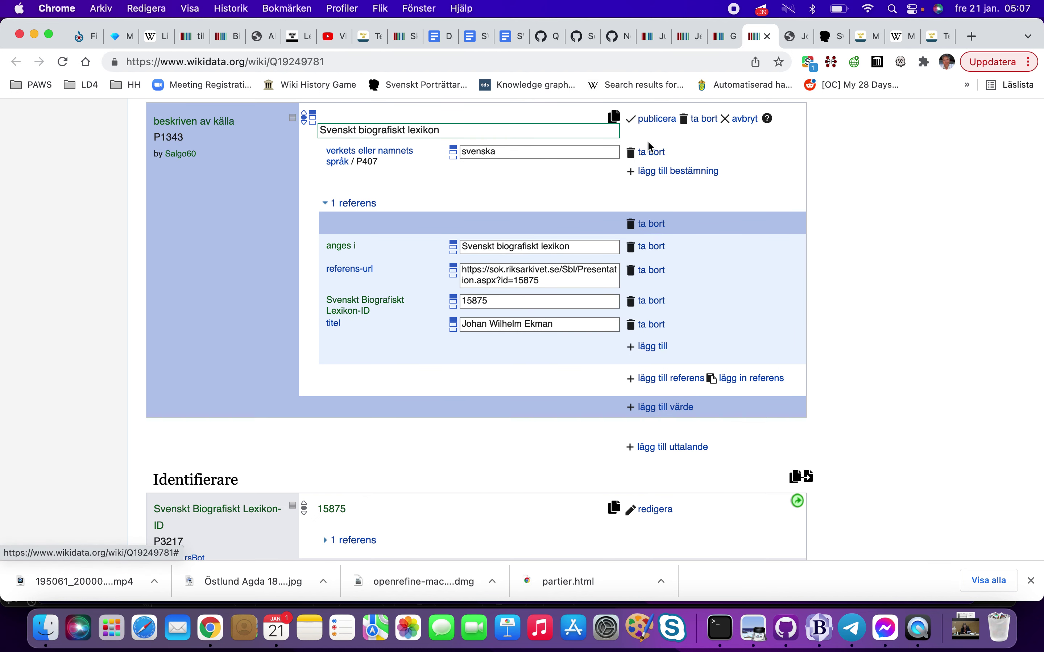
pyautogui.click(651, 119)
pyautogui.press('super+w')
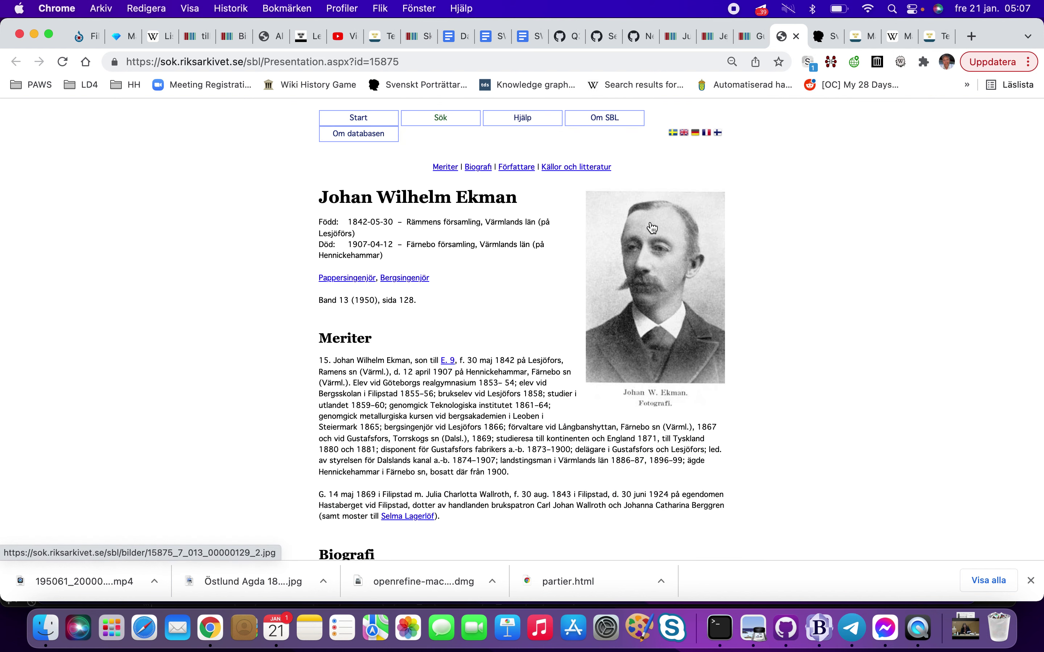
# Review the references on the sysselsättning (P106) values politiker, metallurg and bruksägare in Gustaf Ekman's item
pyautogui.hotkey('ctrl', 'shift', 'Tab')
pyautogui.scroll(-1, 661, 243)
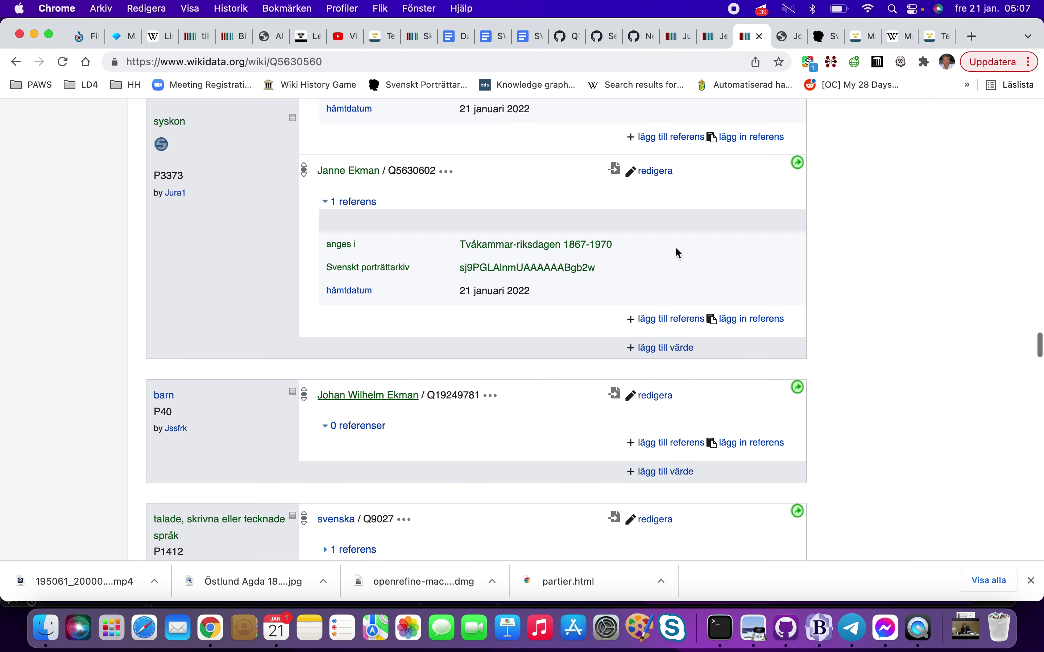
pyautogui.scroll(-5, 679, 302)
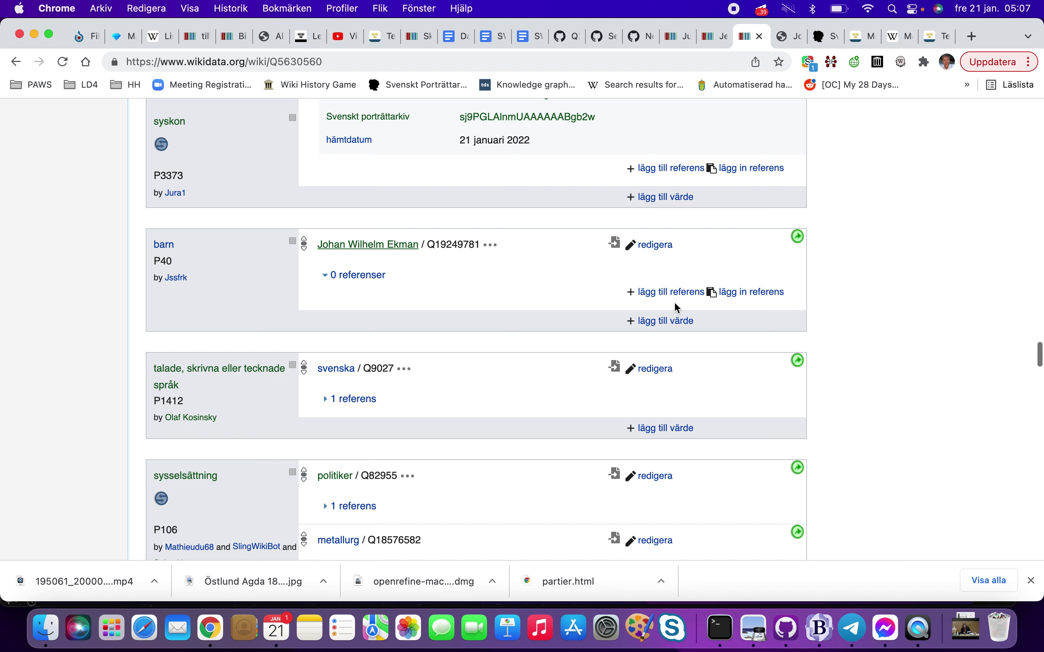
pyautogui.scroll(-7, 673, 304)
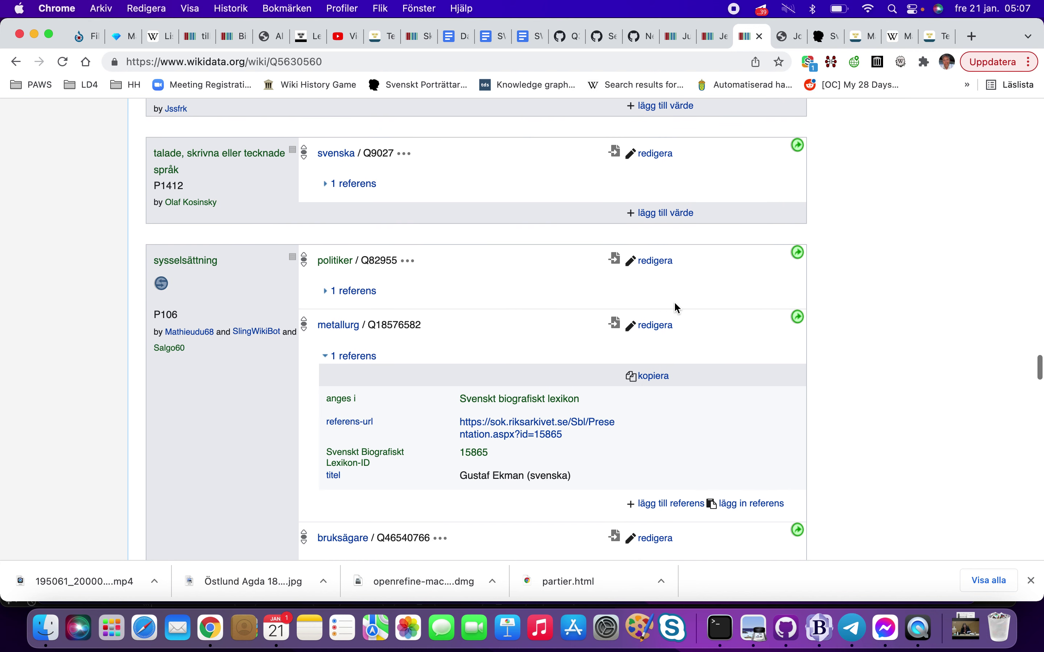
pyautogui.click(329, 279)
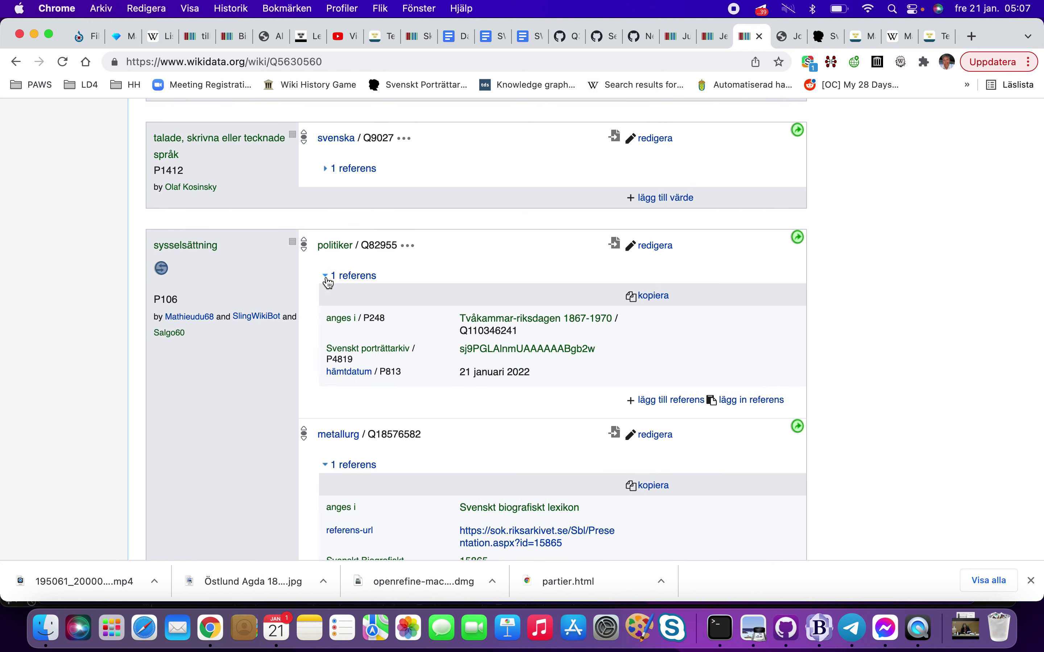
pyautogui.scroll(-3, 674, 328)
pyautogui.scroll(-5, 606, 276)
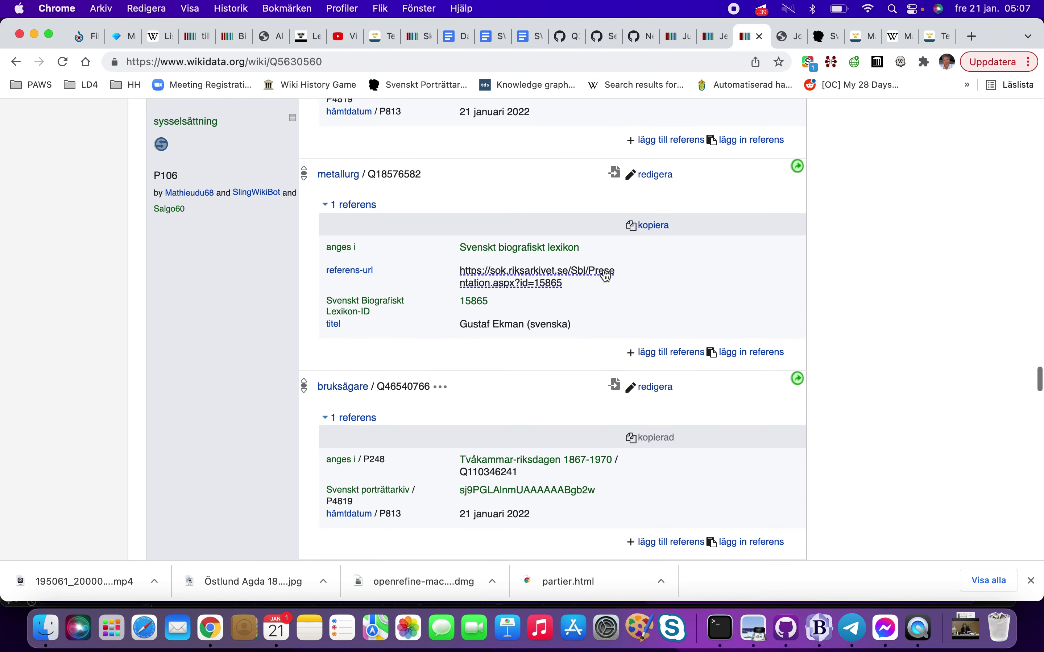
# Close Johan Wilhelm Ekman's Svenskt biografiskt lexikon article and check Gustaf Ekman's entry in Svenskt porträttarkiv
pyautogui.click(607, 276)
pyautogui.hotkey('ctrl', 'shift', 'Tab')
pyautogui.hotkey('ctrl', 'Tab')
pyautogui.hotkey('ctrl', 'Tab')
pyautogui.hotkey('ctrl', 'shift', 'Tab')
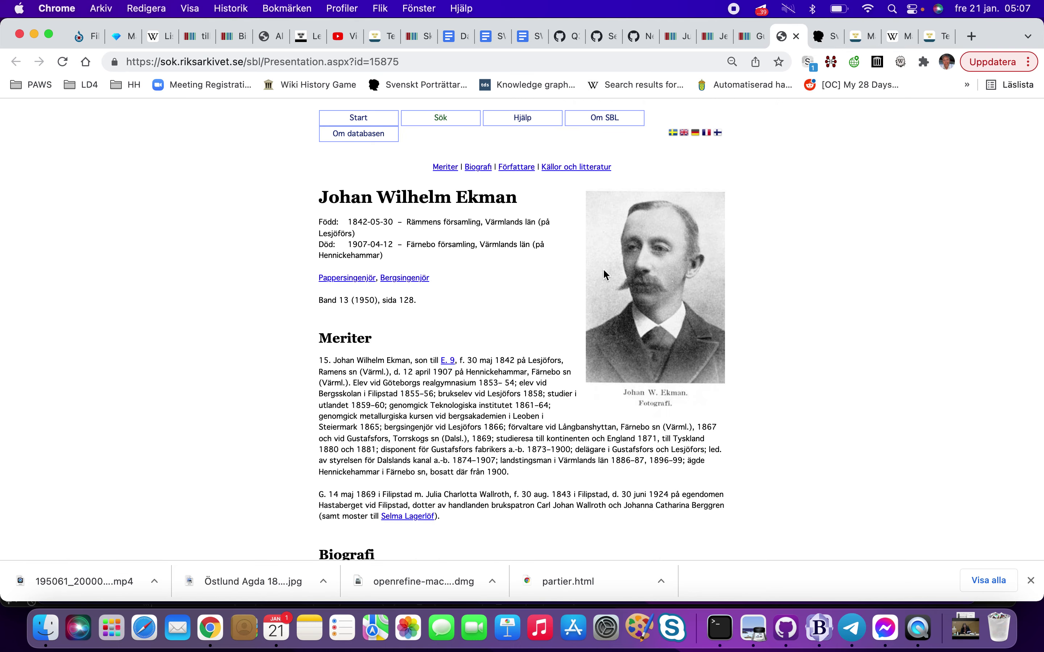
pyautogui.press('super+w')
pyautogui.scroll(5, 463, 305)
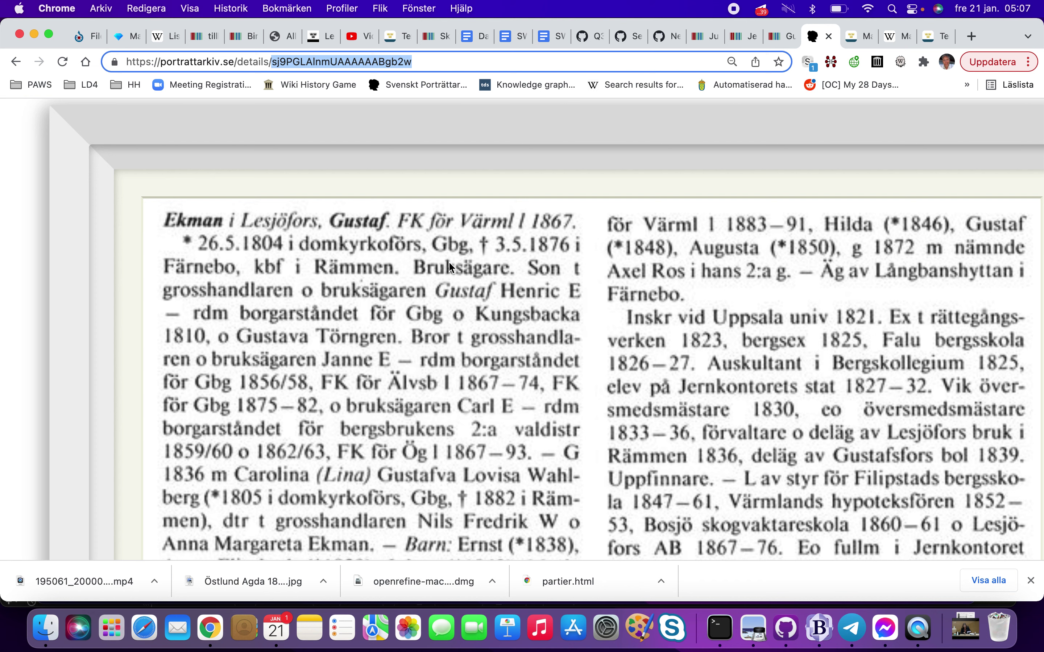
# Check the references on Gustaf Ekman's beskriven av källa (P1343) values Tvåkammar-riksdagen 1867-1970 and Svenskt biografiskt lexikon
pyautogui.hotkey('ctrl', 'shift', 'Tab')
pyautogui.scroll(-5, 448, 261)
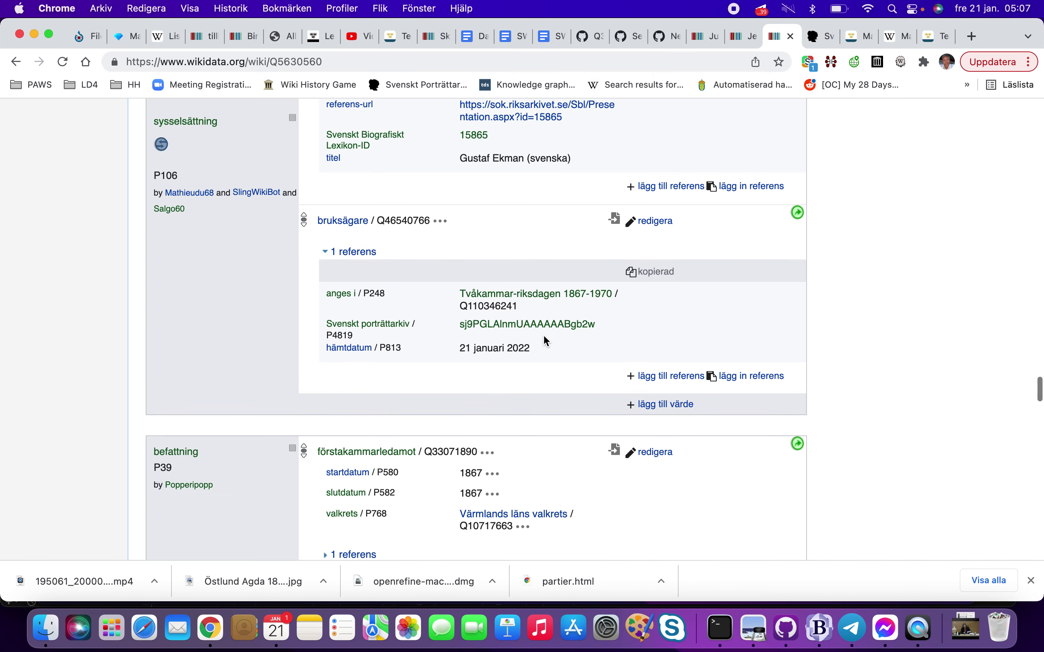
pyautogui.scroll(-15, 538, 325)
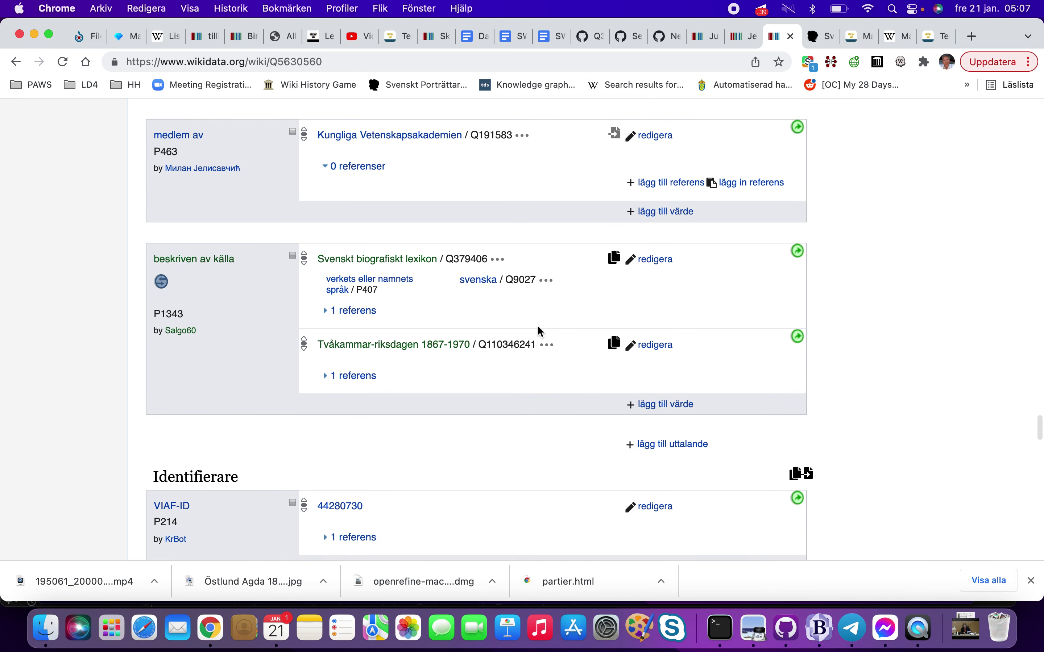
pyautogui.scroll(-1, 538, 327)
pyautogui.click(324, 333)
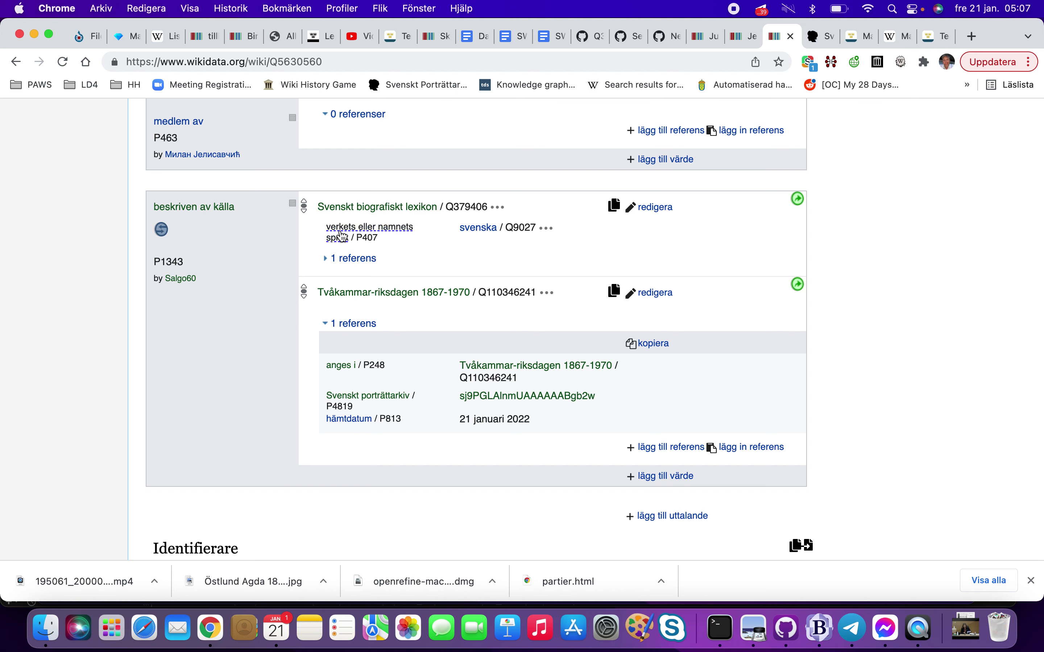
pyautogui.click(328, 260)
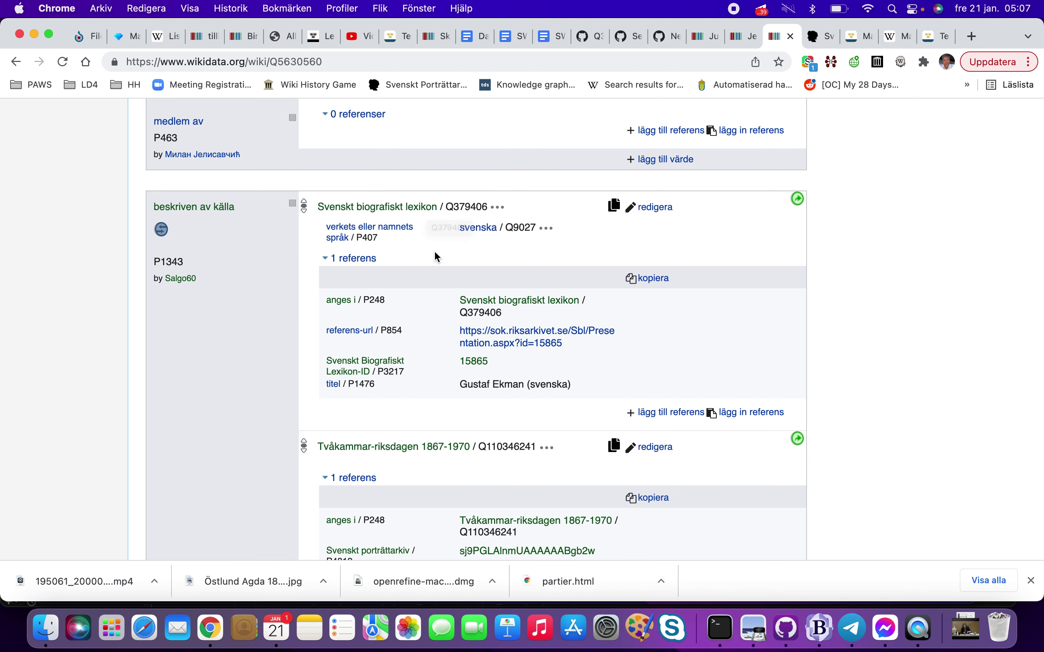
# Look through the item's identifiers, then open the linked Swedish Wikipedia article Gustaf Ekman (1804–1876) and examine its infobox
pyautogui.scroll(-5, 387, 254)
pyautogui.scroll(-5, 381, 249)
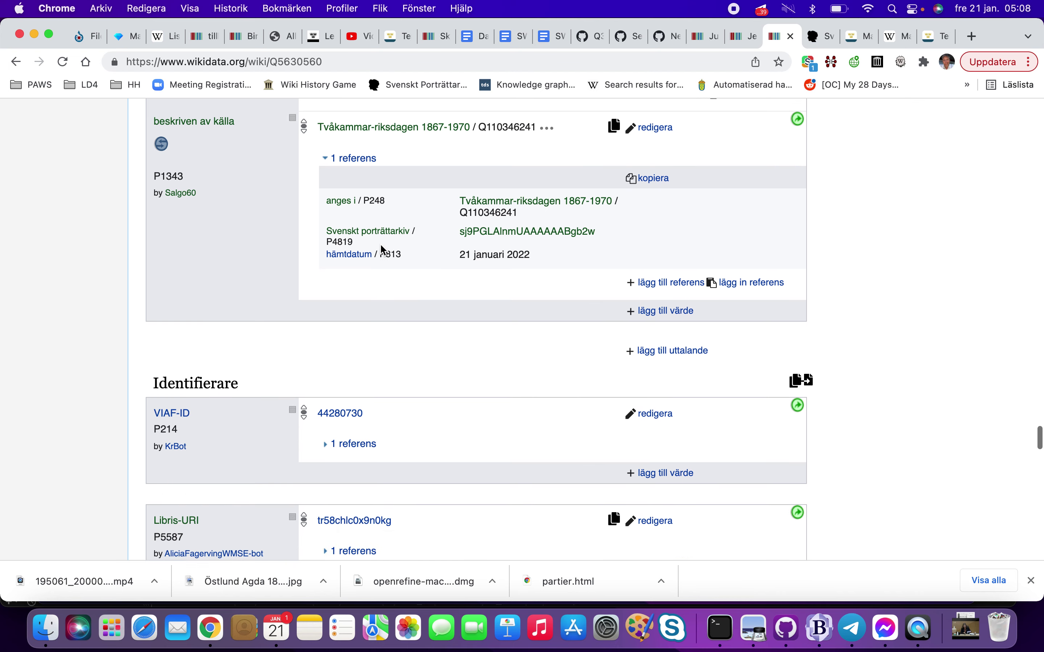
pyautogui.scroll(-20, 455, 197)
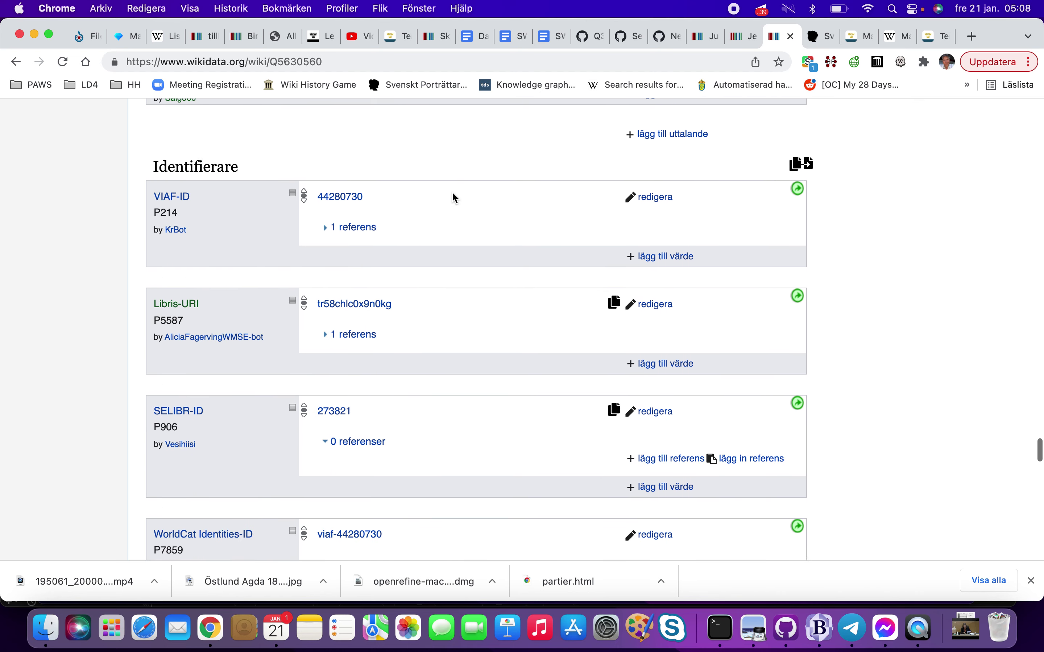
pyautogui.scroll(-2, 455, 198)
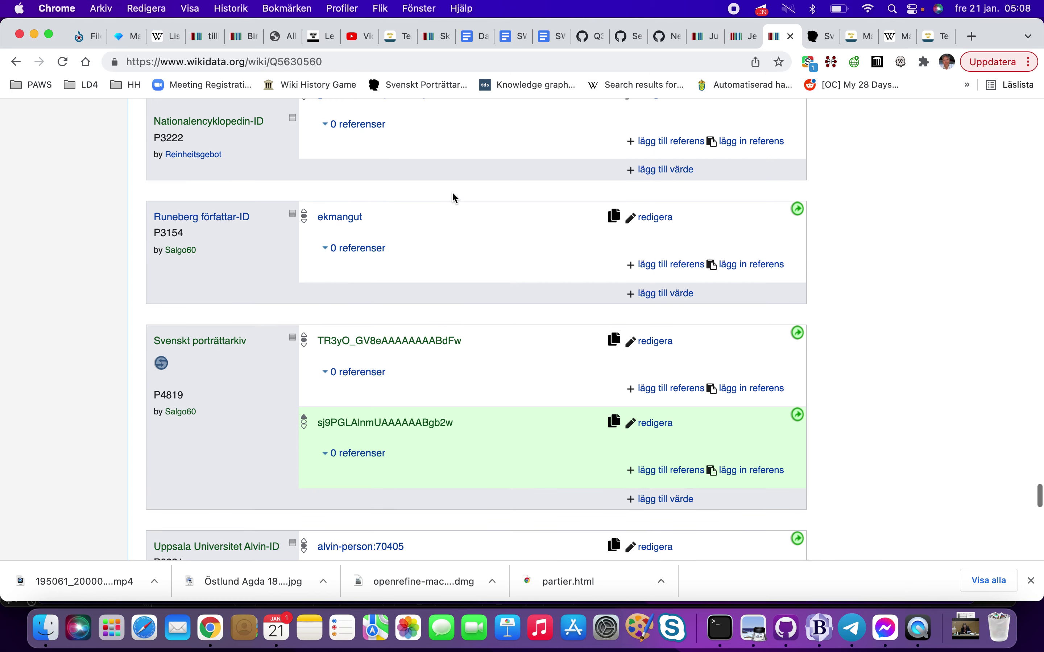
pyautogui.scroll(-5, 263, 259)
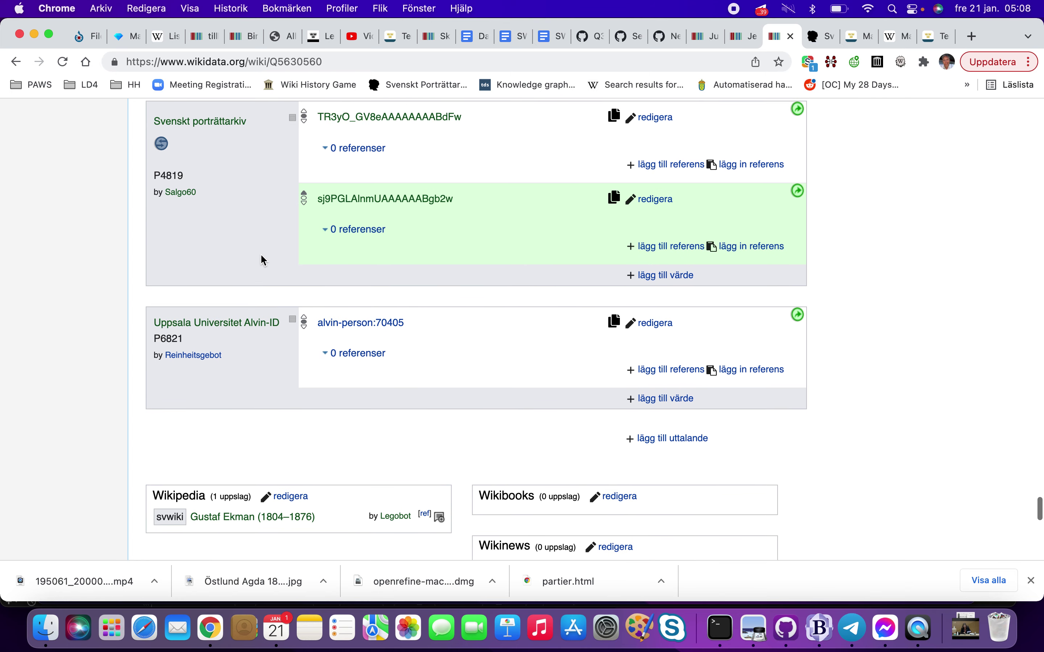
pyautogui.scroll(-5, 268, 296)
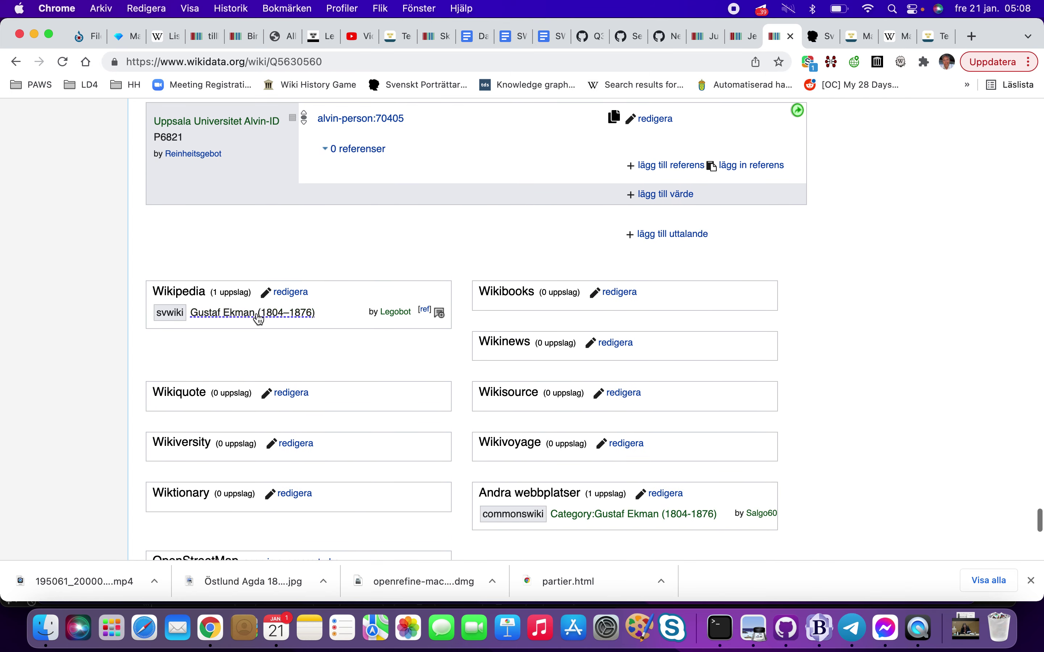
pyautogui.click(259, 319)
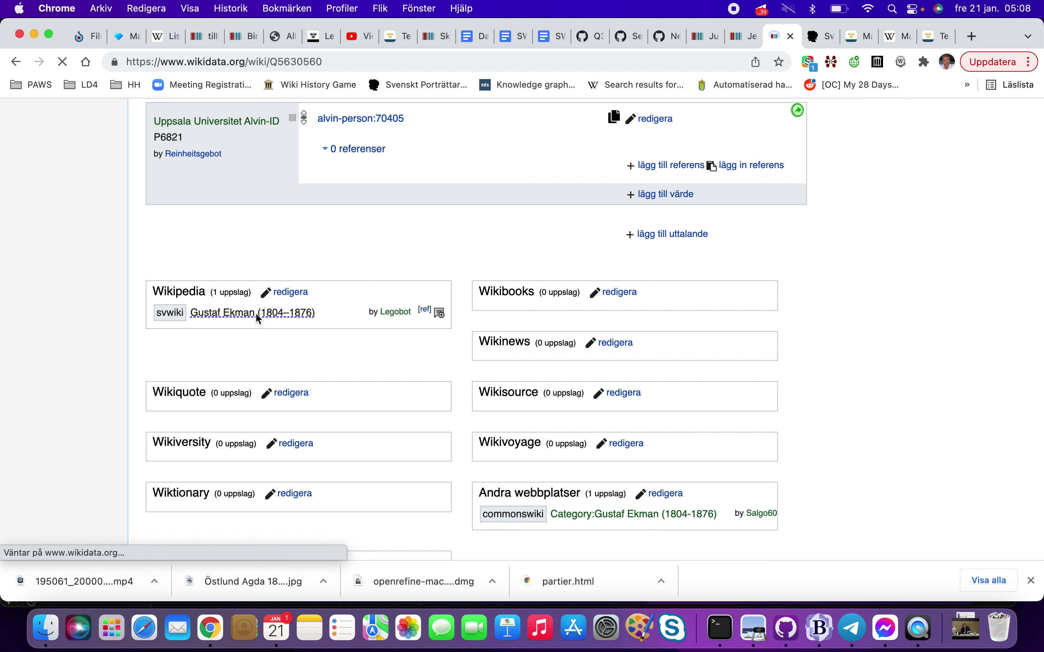
pyautogui.scroll(-6, 257, 315)
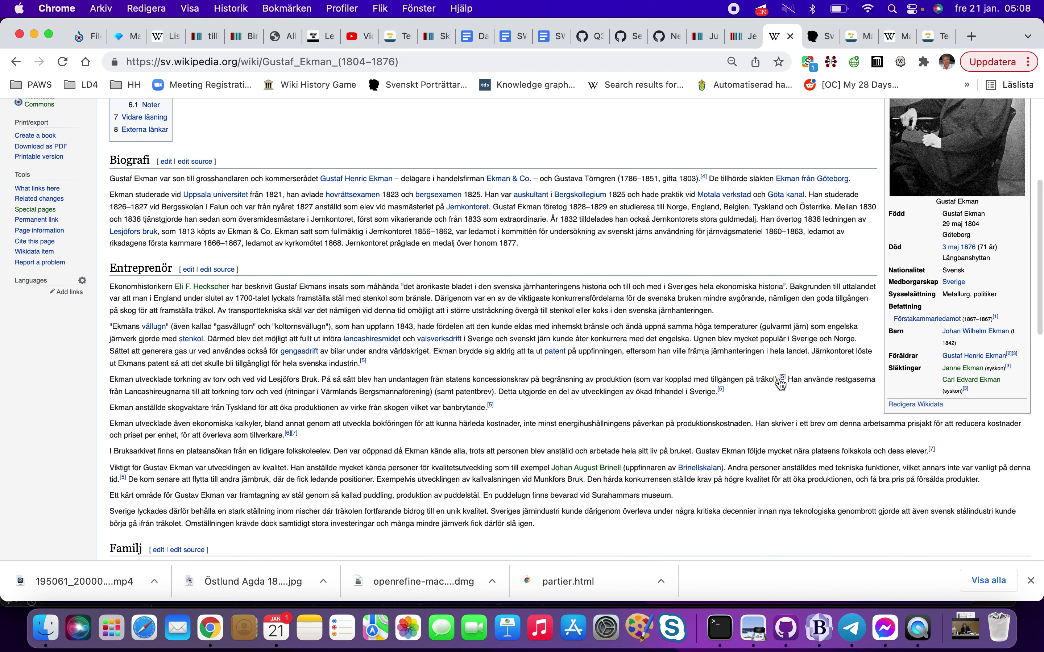
pyautogui.scroll(3, 883, 227)
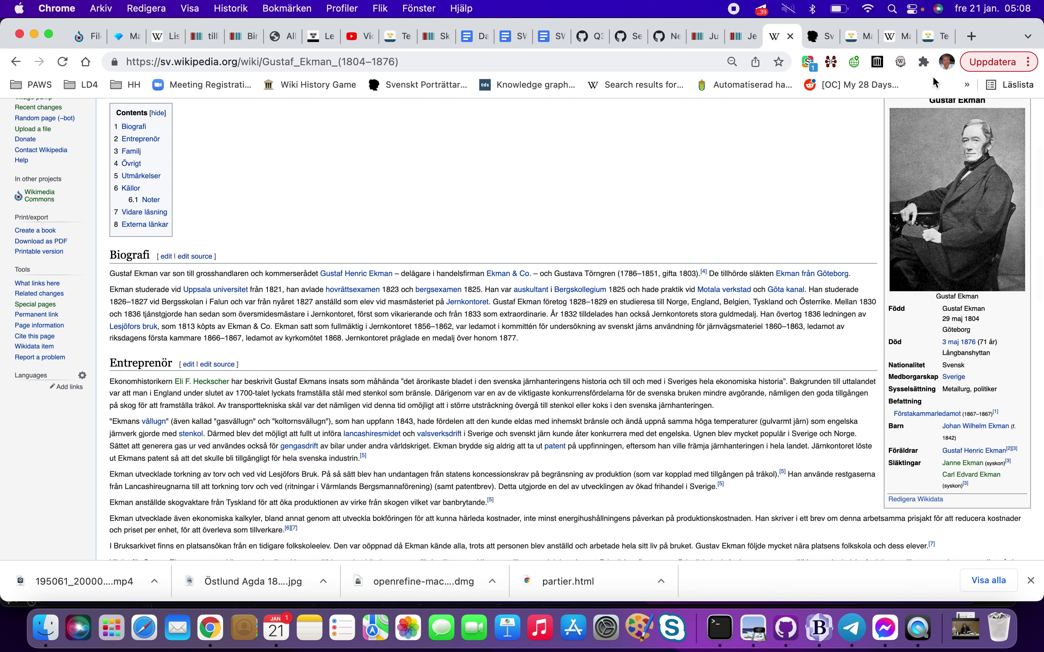
# Enlarge the Wikipedia article's page zoom to one level above 100 %
pyautogui.click(1028, 62)
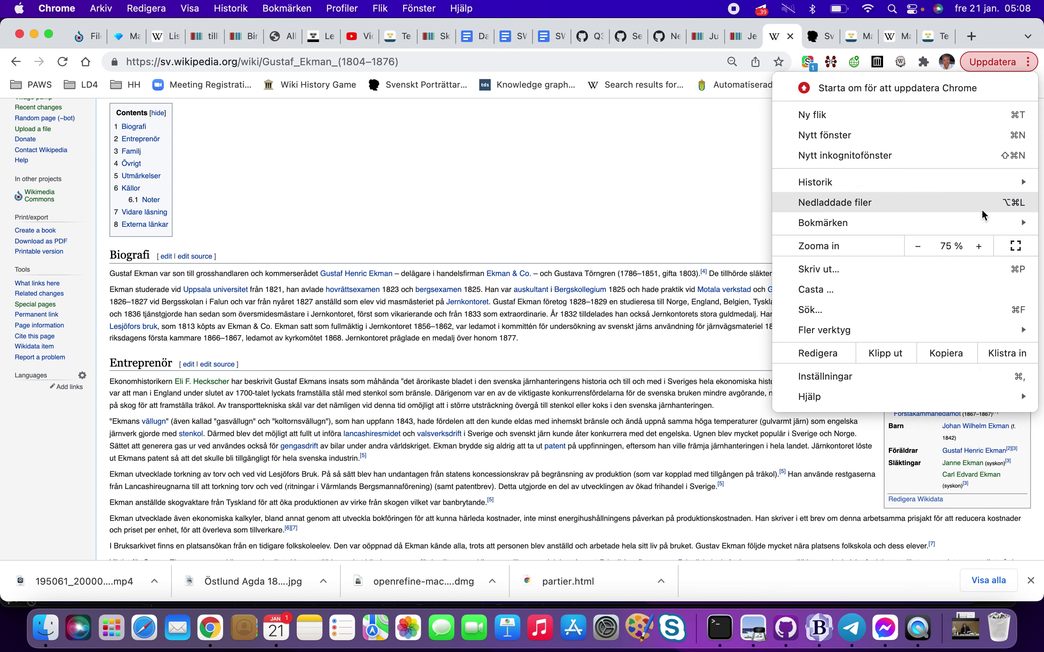
pyautogui.click(978, 249)
pyautogui.click(978, 249)
pyautogui.click(979, 248)
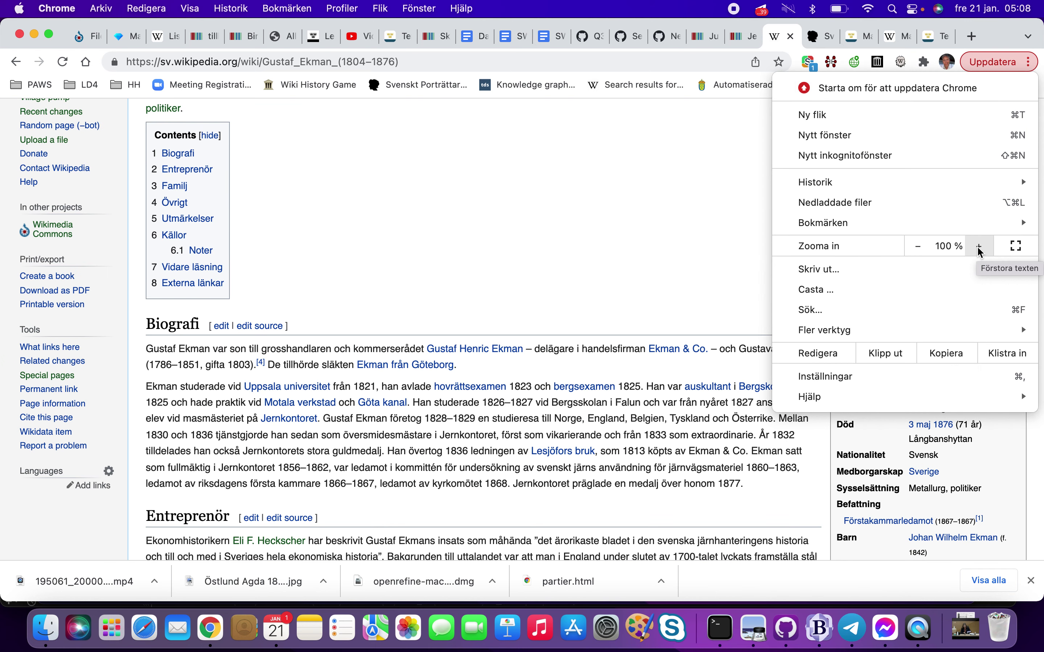
pyautogui.click(982, 245)
pyautogui.click(701, 263)
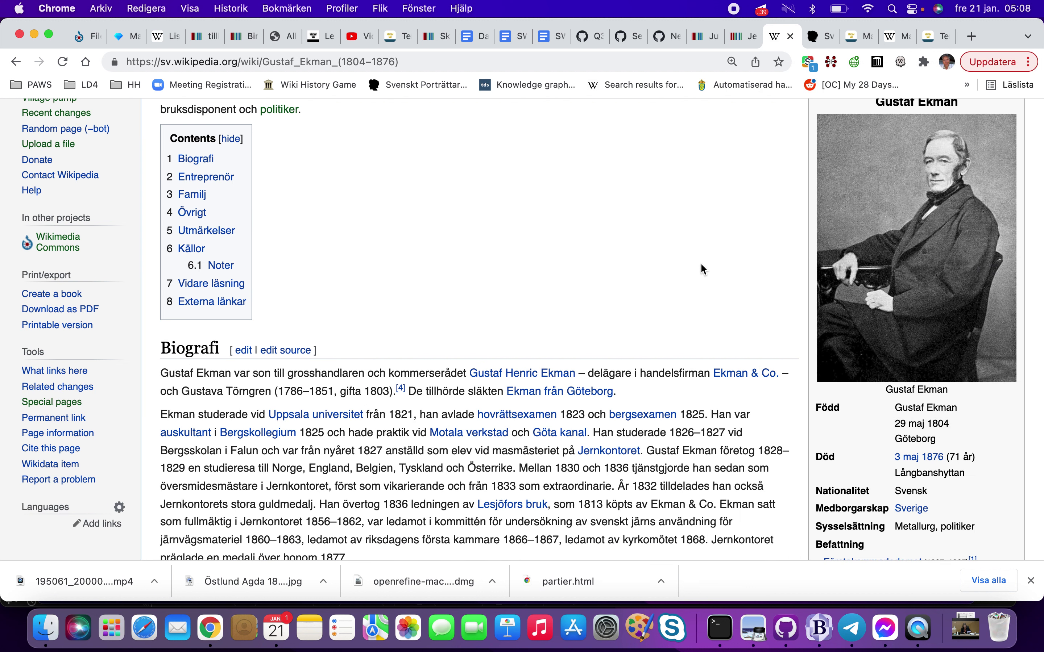
# Open the article's source for editing and delete the födelseort line from the Faktamall biografi WD infobox
pyautogui.scroll(3, 733, 246)
pyautogui.scroll(2, 783, 297)
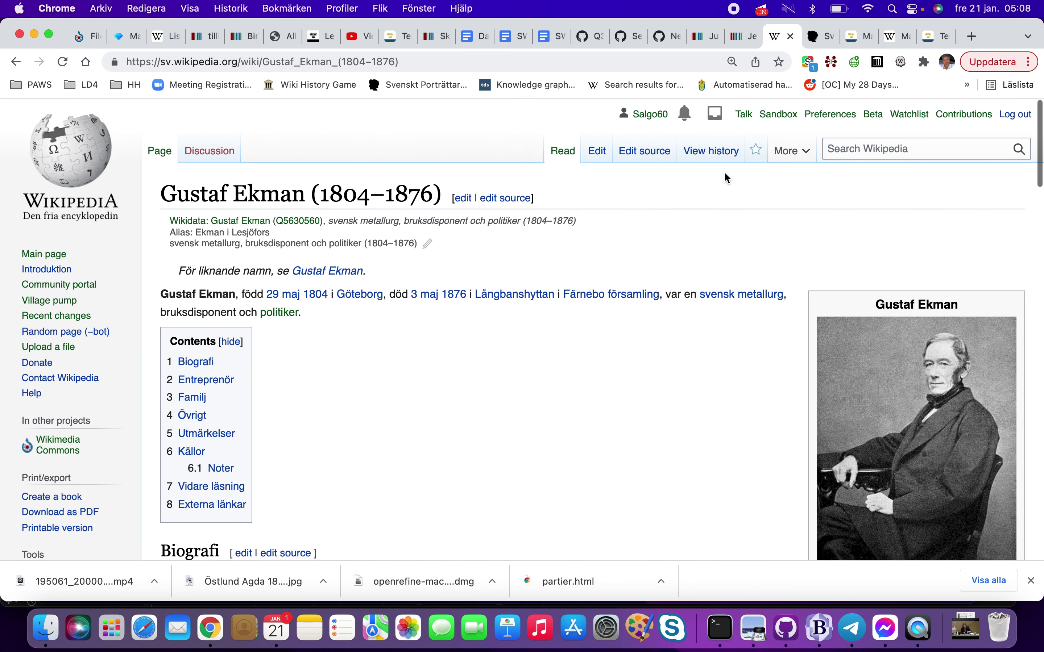
pyautogui.click(646, 151)
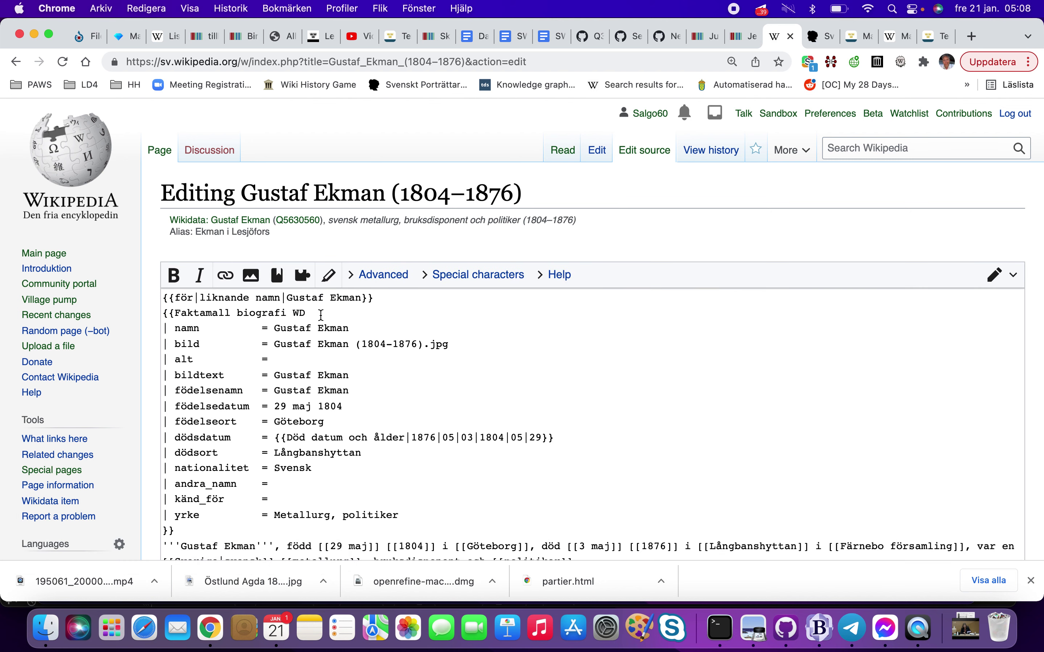
pyautogui.scroll(-5, 322, 315)
pyautogui.click(371, 310)
pyautogui.press('Right')
pyautogui.hotkey('shift', 'Down')
pyautogui.press('BackSpace')
# Delete the födelsedatum line from the Faktamall biografi WD infobox and go to the edit summary
pyautogui.press('Down')
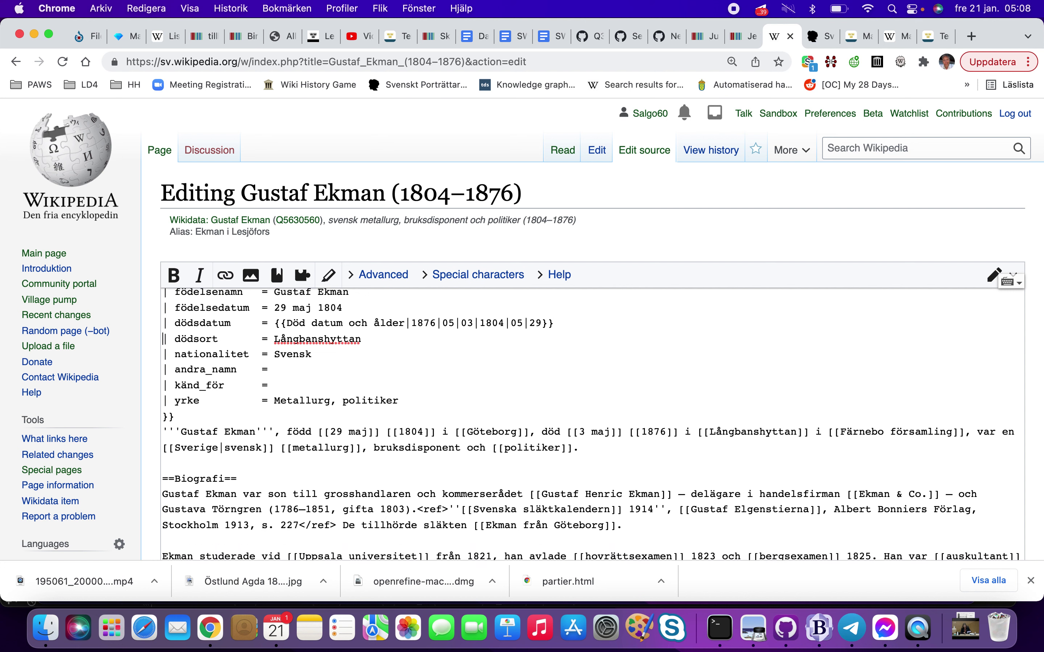
pyautogui.press('Down')
pyautogui.hotkey('shift', 'Down')
pyautogui.press('BackSpace')
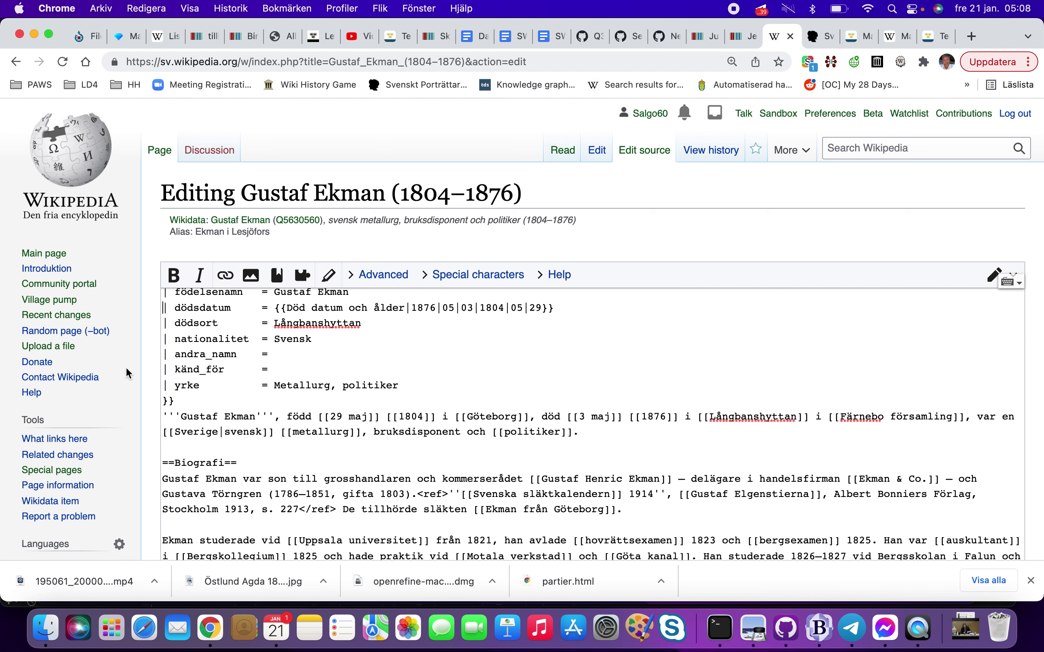
pyautogui.scroll(5, 216, 347)
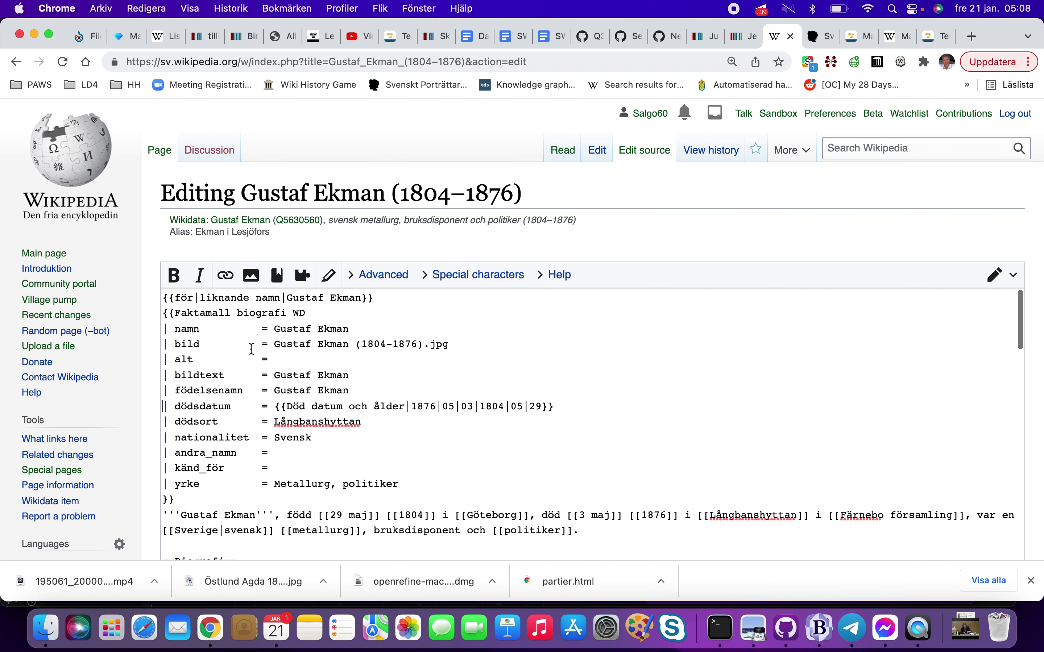
pyautogui.scroll(-10, 130, 388)
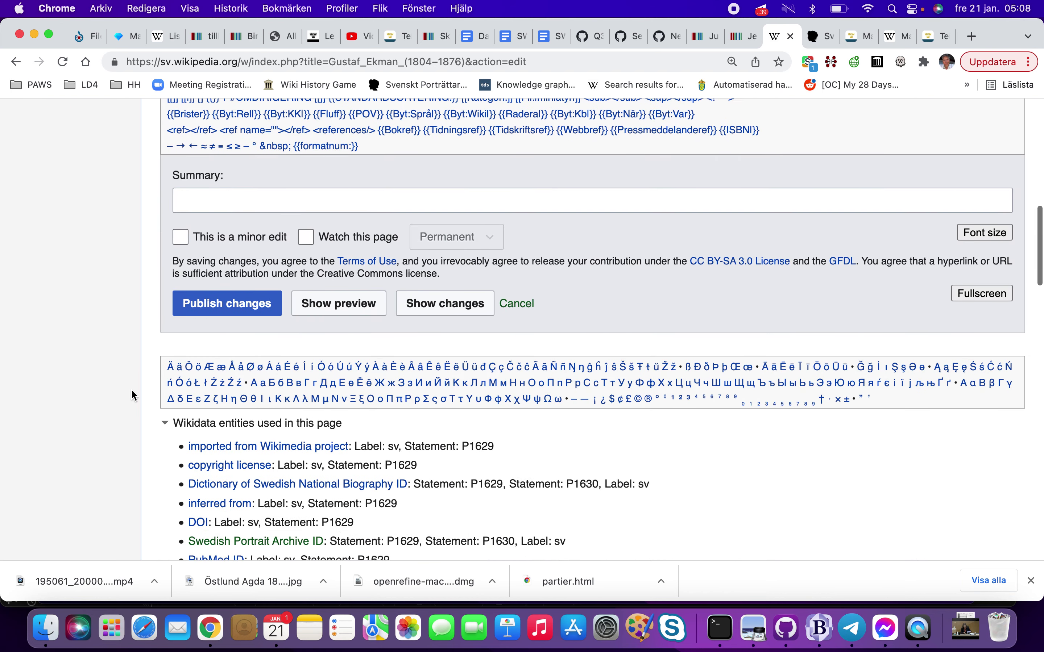
# Preview the edited article and check the infobox's birth details, the Noter references and the remaining Faktamall biografi WD source lines
pyautogui.click(338, 294)
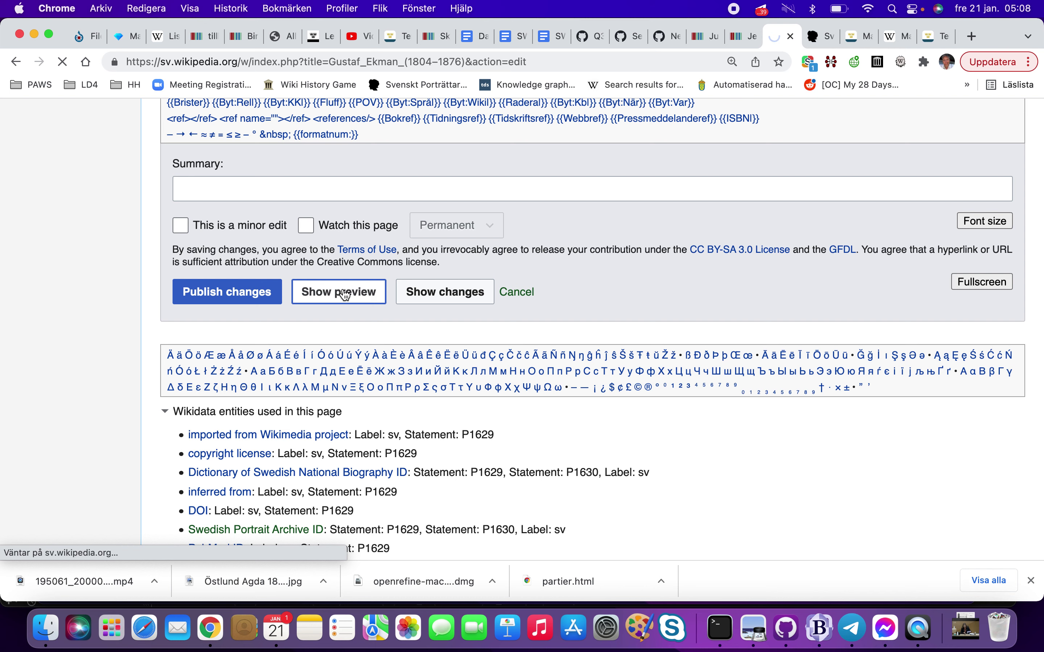
pyautogui.scroll(-10, 345, 294)
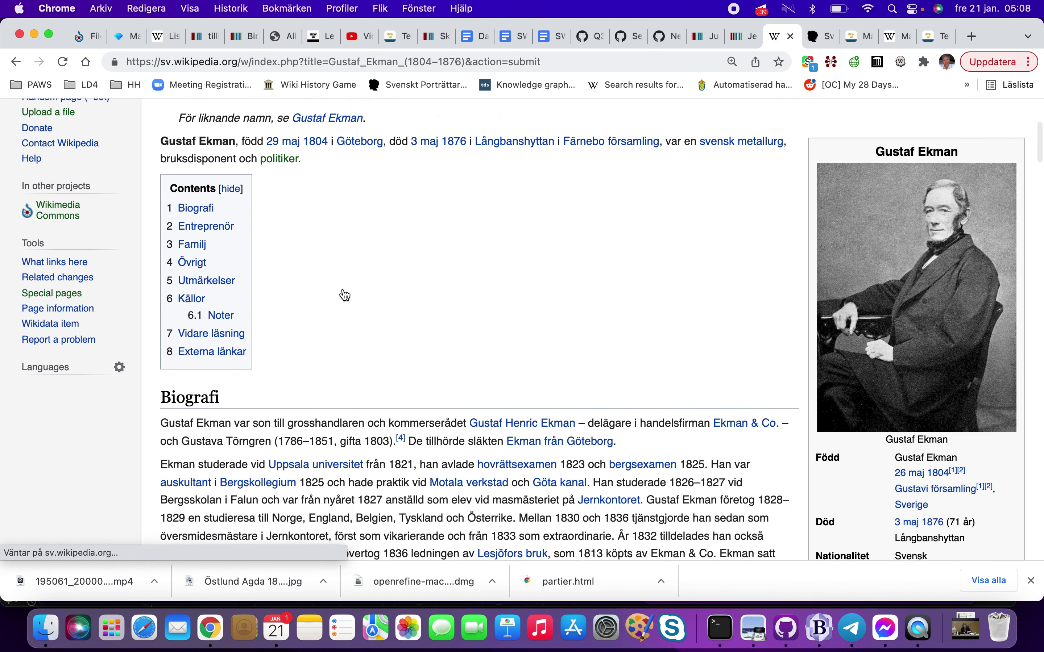
pyautogui.scroll(-1, 345, 295)
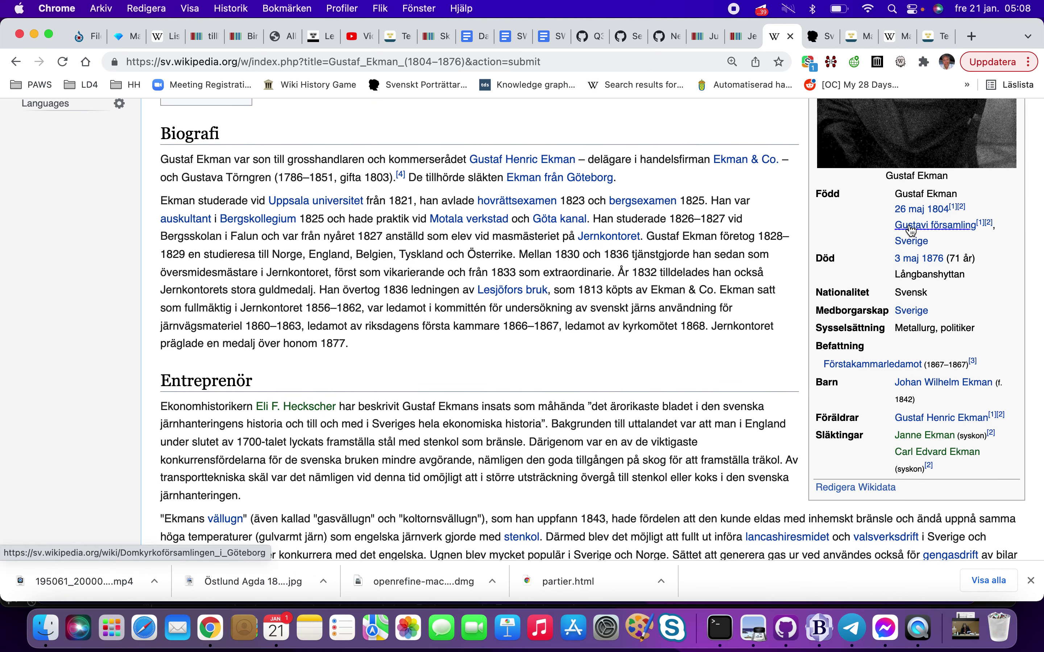
pyautogui.scroll(-20, 575, 322)
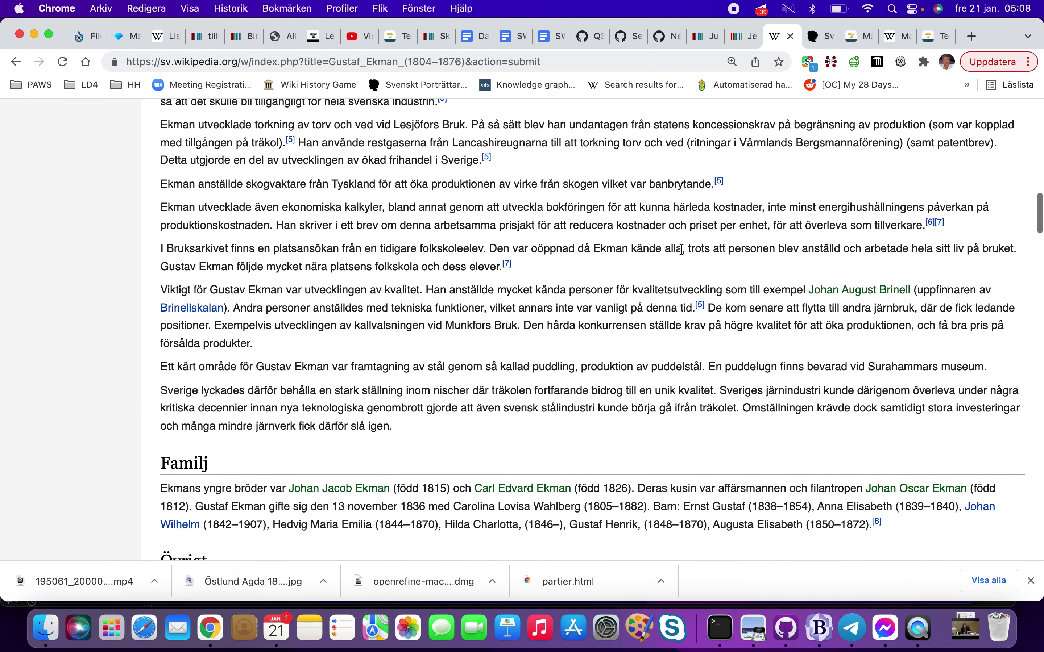
pyautogui.scroll(-5, 576, 321)
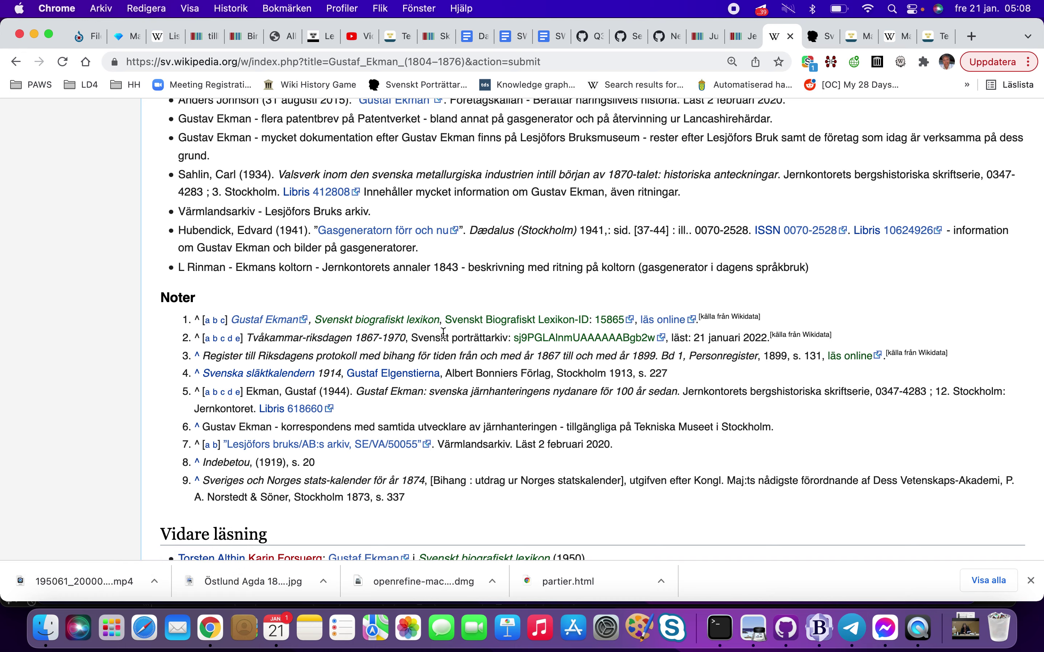
pyautogui.scroll(-10, 148, 253)
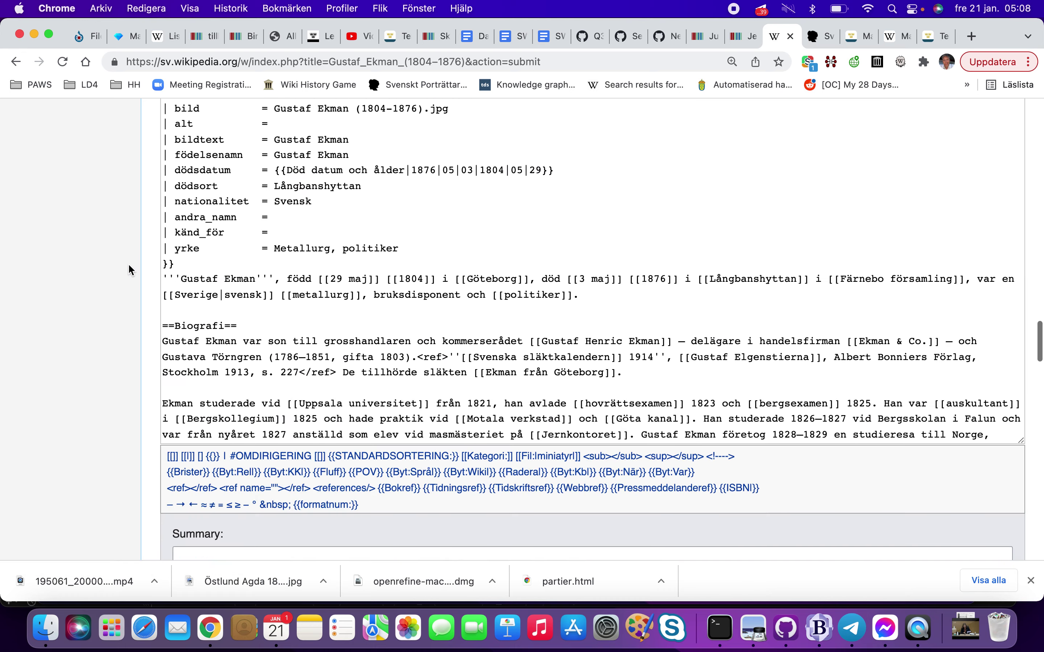
pyautogui.scroll(-5, 132, 270)
pyautogui.scroll(6, 132, 270)
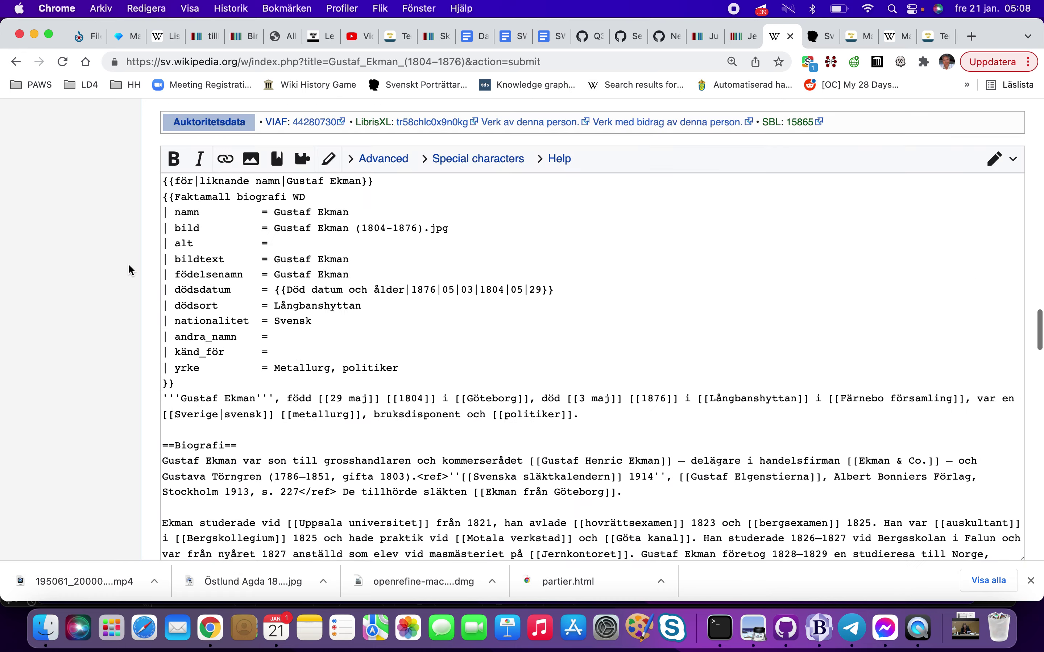
# Copy the template name Faktamall biografi WD from the source into the edit summary and publish the changes
pyautogui.moveTo(317, 216); pyautogui.dragTo(175, 215)
pyautogui.press('super+c')
pyautogui.scroll(-8, 132, 257)
pyautogui.click(233, 282)
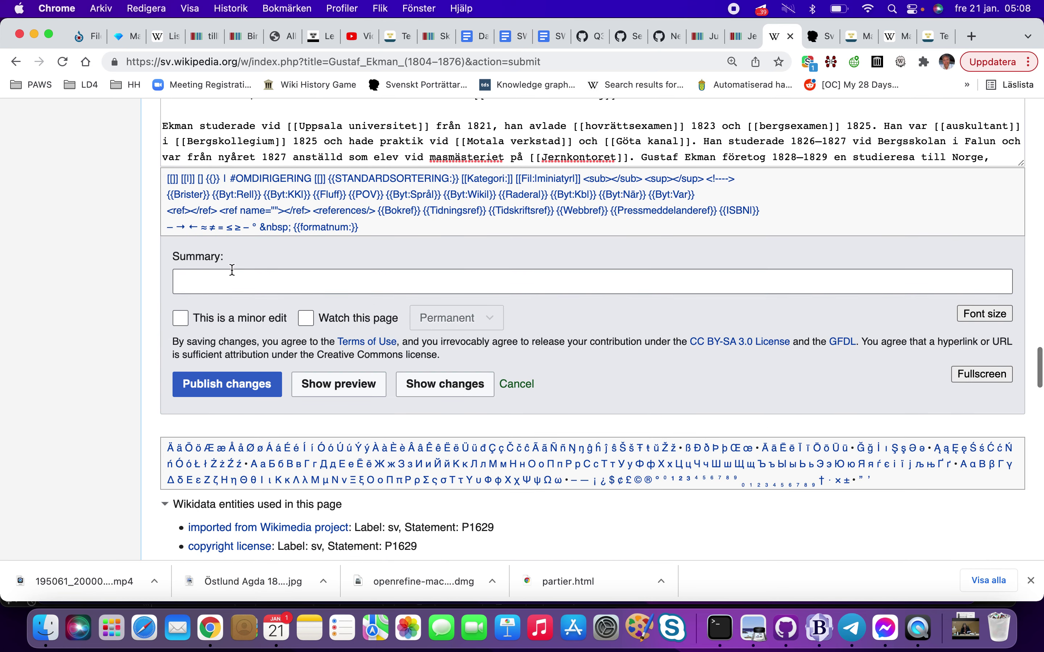
pyautogui.press('super+v')
pyautogui.click(135, 327)
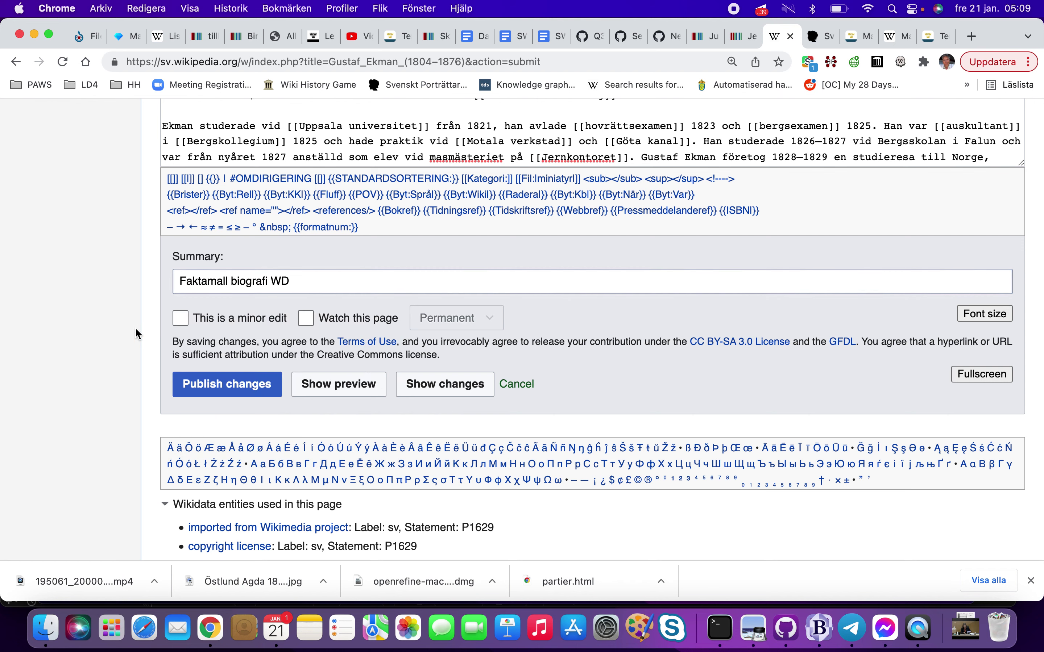
pyautogui.click(230, 390)
pyautogui.click(230, 390)
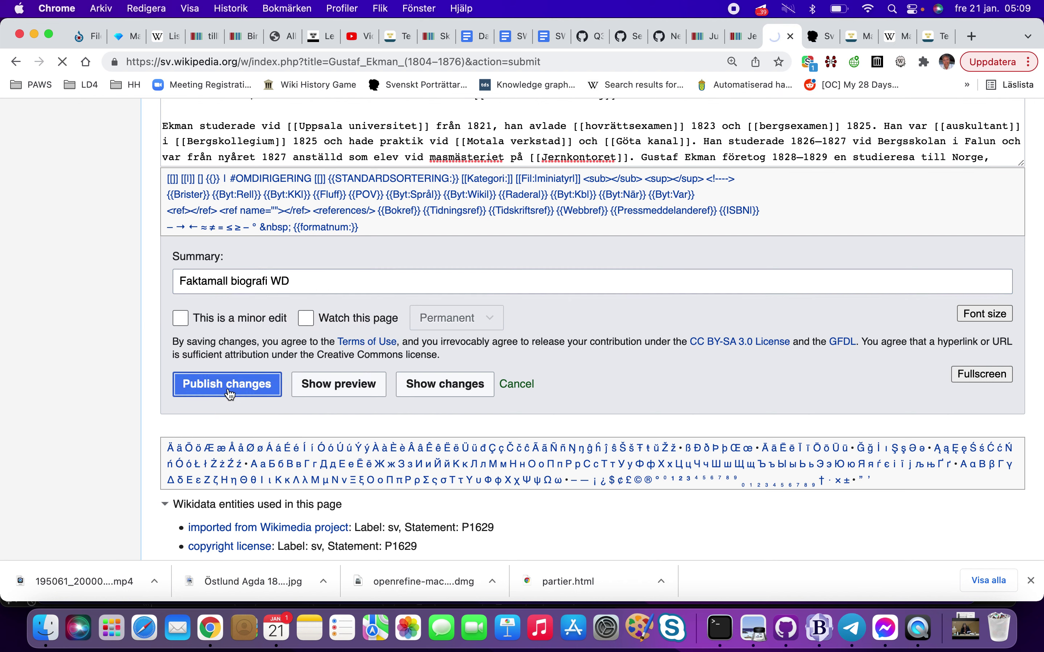
# Check the published article's infobox, then open its Wikidata item and examine the födelsedatum and födelseplats statements
pyautogui.scroll(-10, 230, 393)
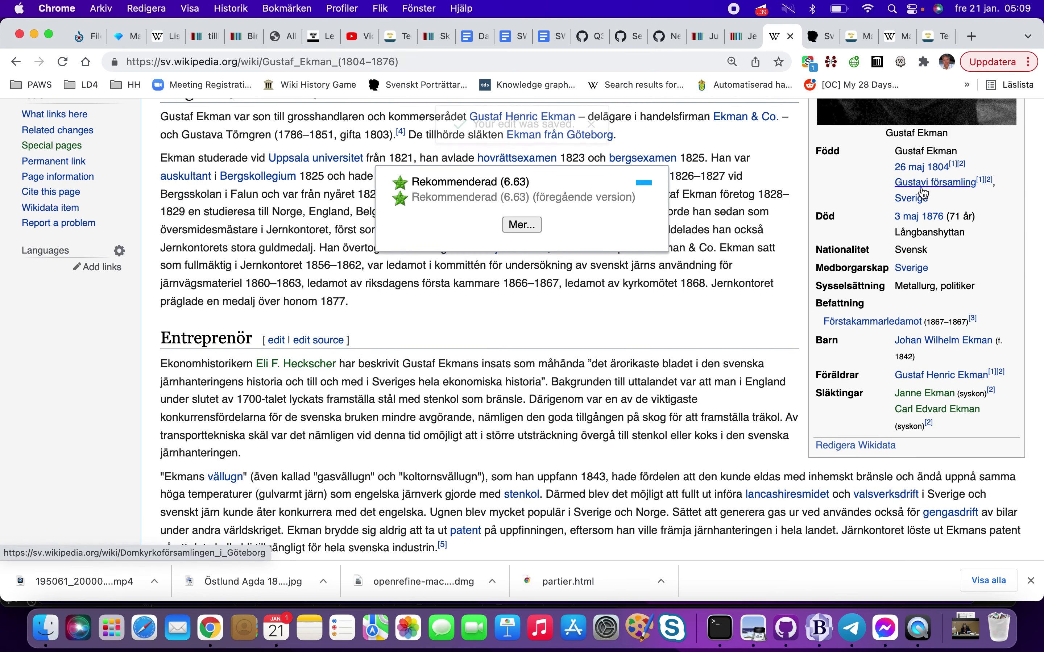
pyautogui.hotkey('ctrl', 'shift', 'Tab')
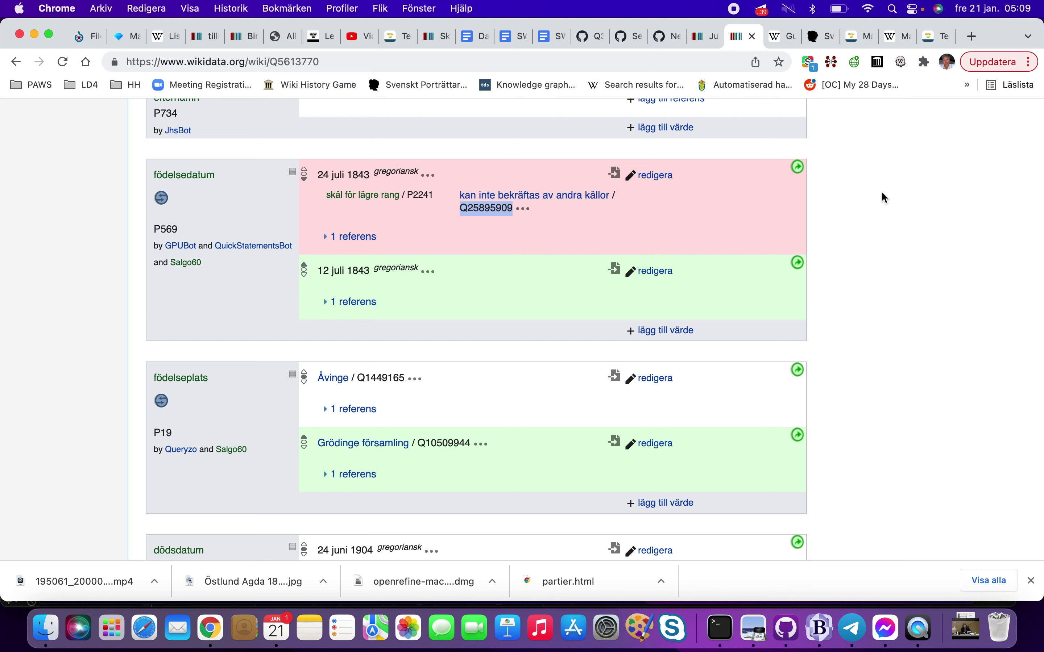
pyautogui.scroll(5, 855, 203)
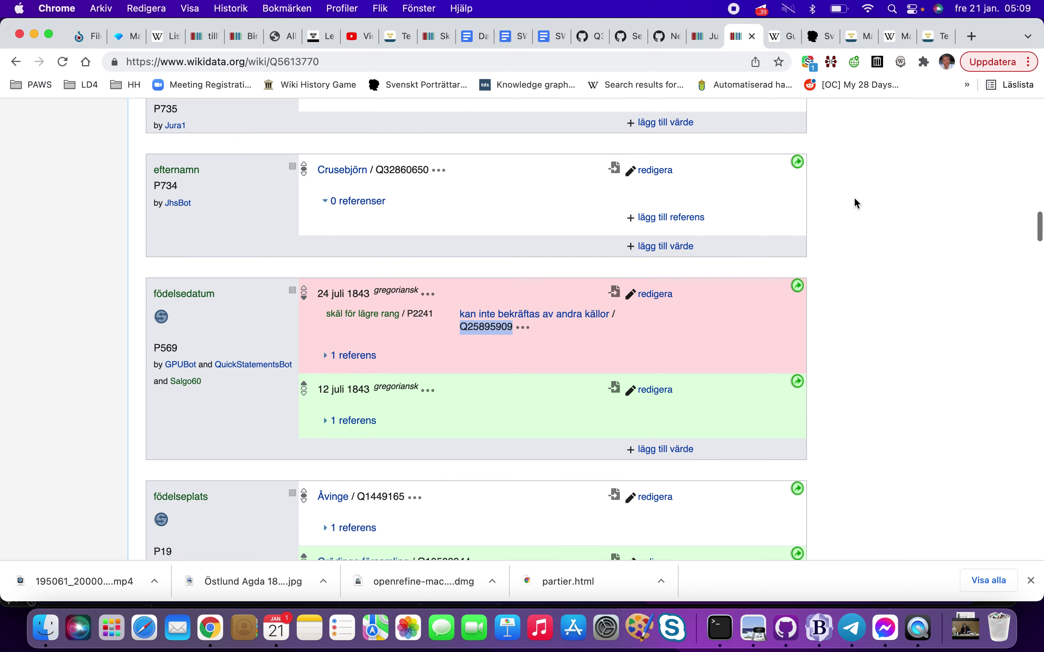
pyautogui.scroll(-1, 857, 203)
pyautogui.hotkey('ctrl', 'Tab')
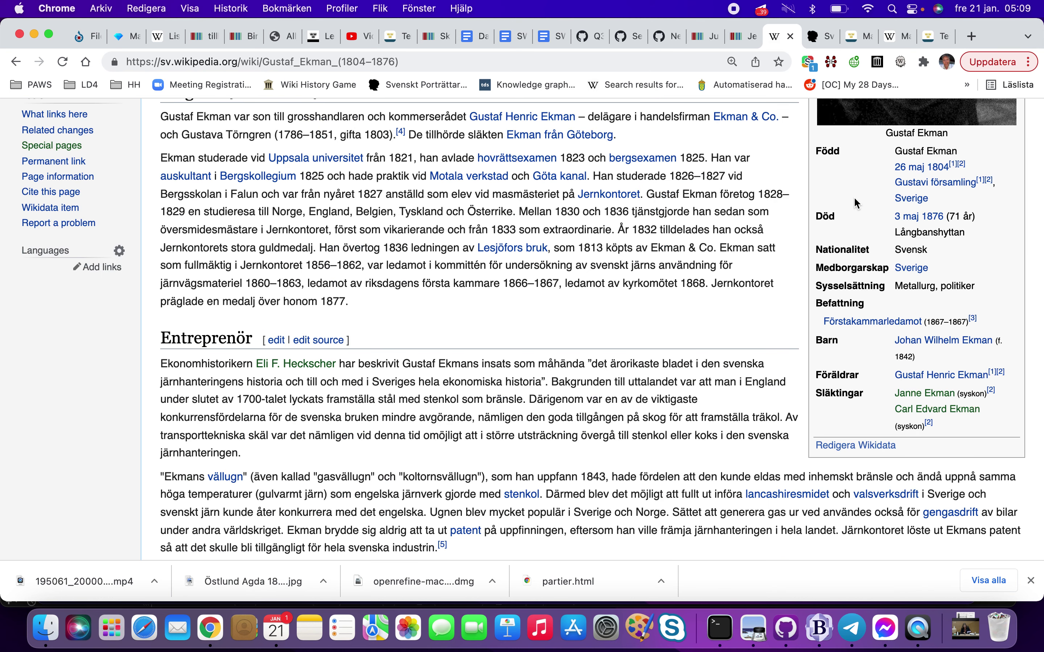
pyautogui.click(860, 448)
pyautogui.scroll(-20, 640, 391)
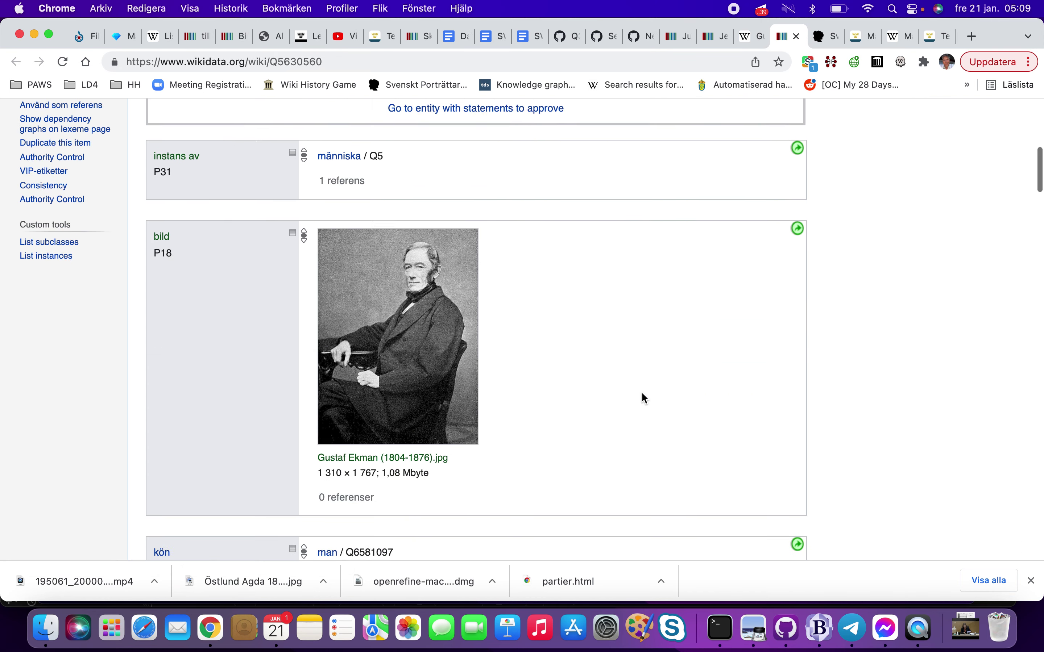
pyautogui.scroll(-2, 645, 398)
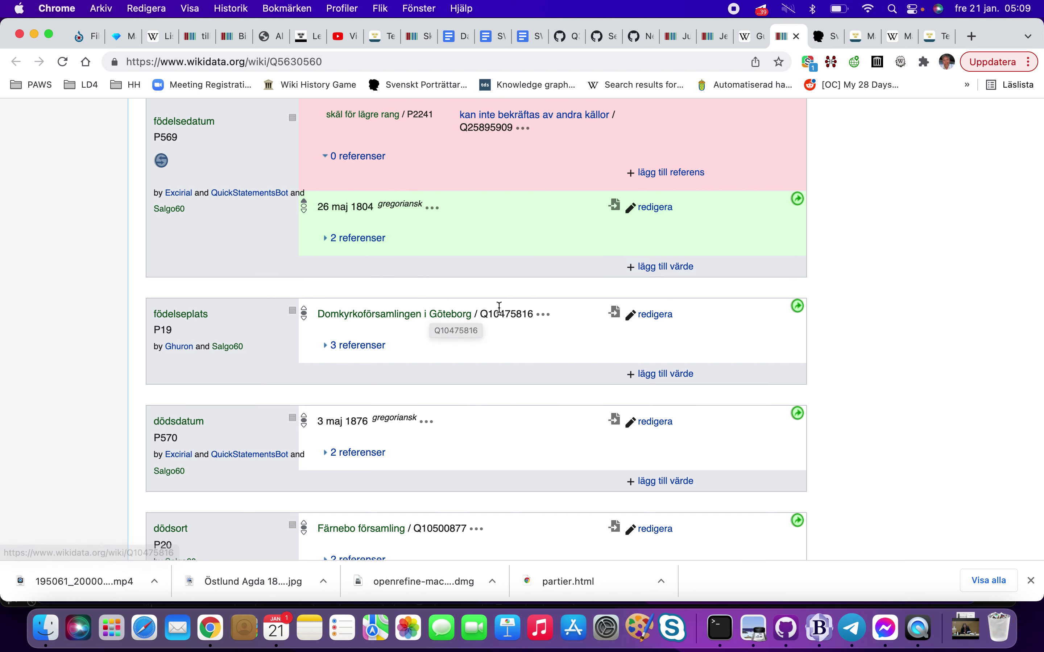
# Open the födelseplats item Domkyrkoförsamlingen i Göteborg and examine its namn statements with their start and end dates
pyautogui.doubleClick(500, 312)
pyautogui.click(420, 322)
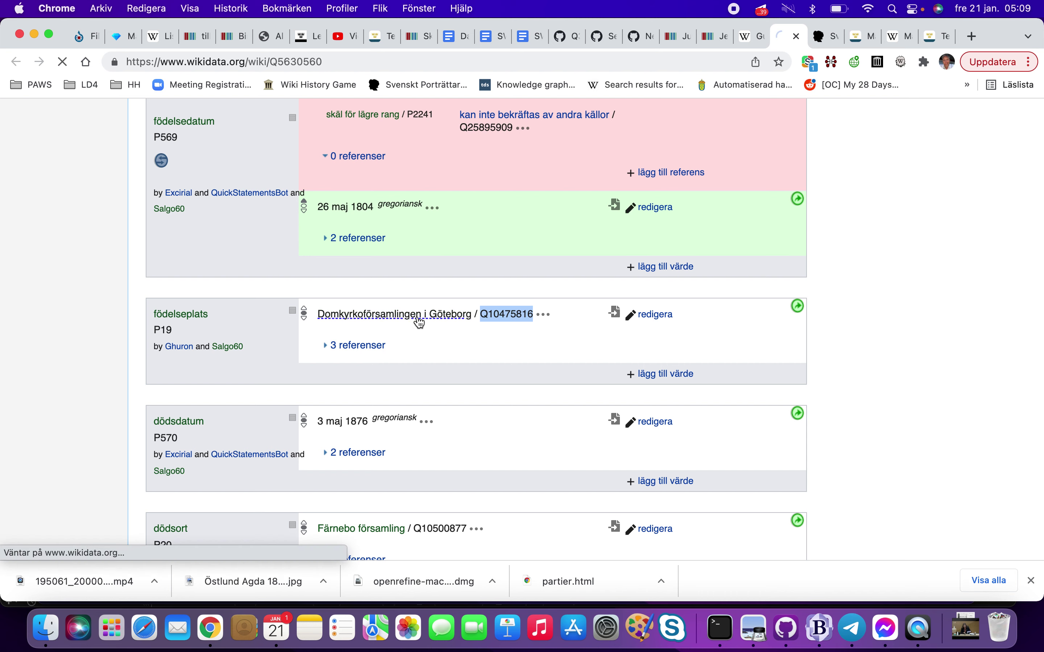
pyautogui.scroll(-15, 419, 322)
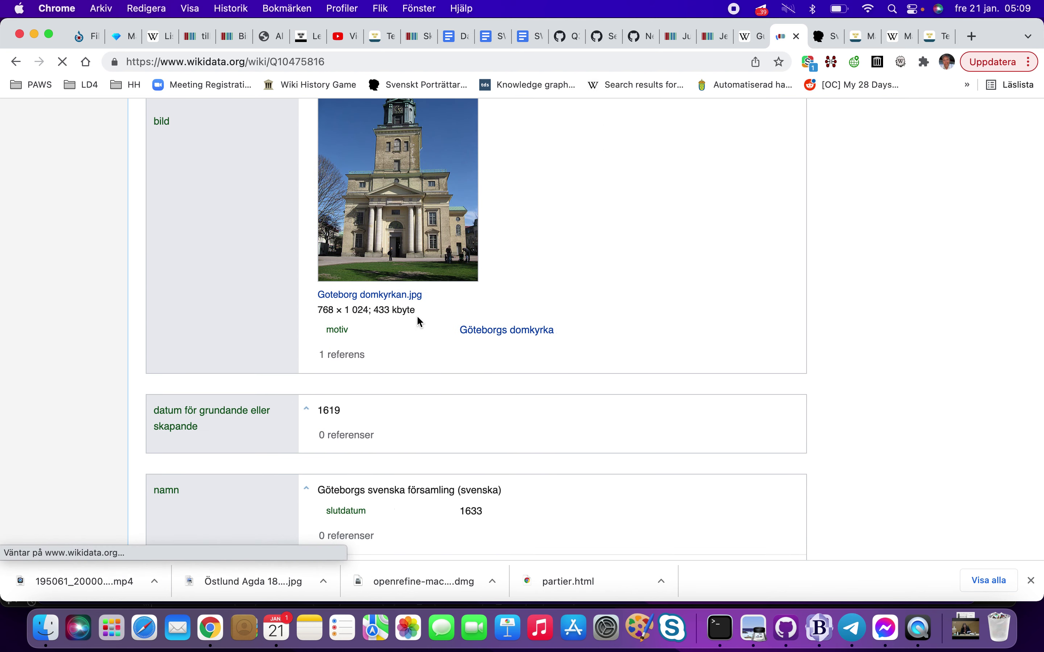
pyautogui.scroll(-4, 417, 315)
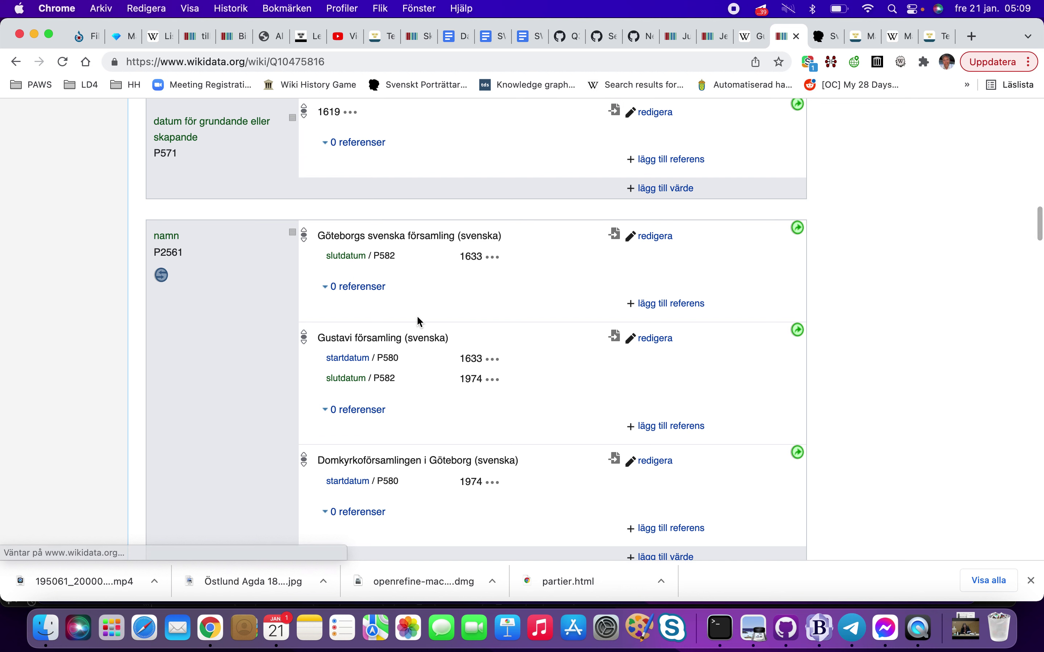
pyautogui.scroll(-1, 416, 316)
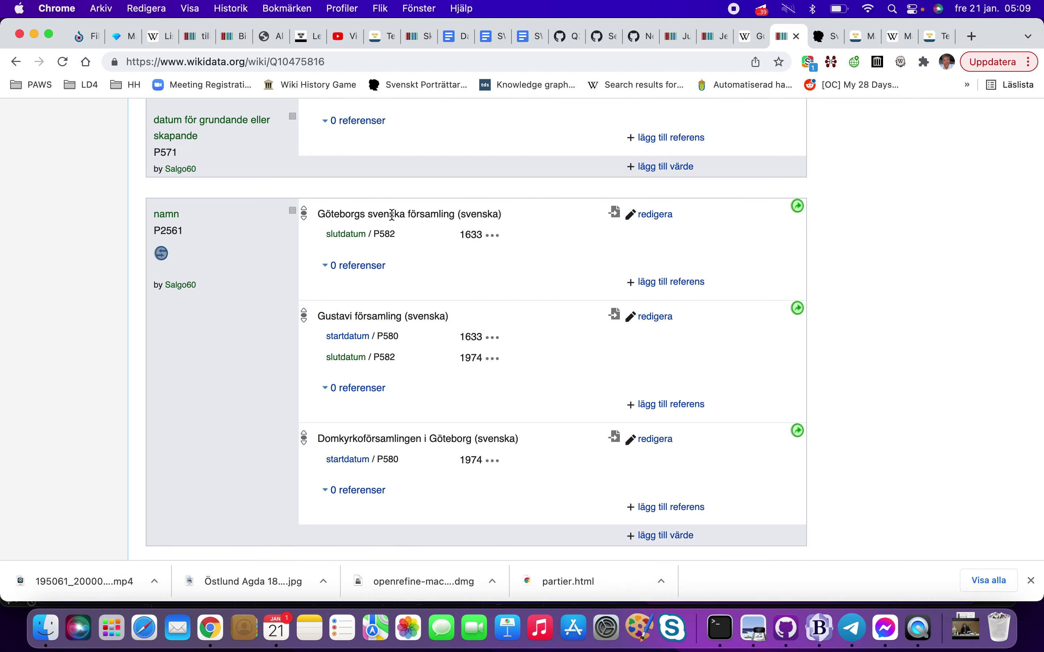
pyautogui.scroll(-2, 423, 310)
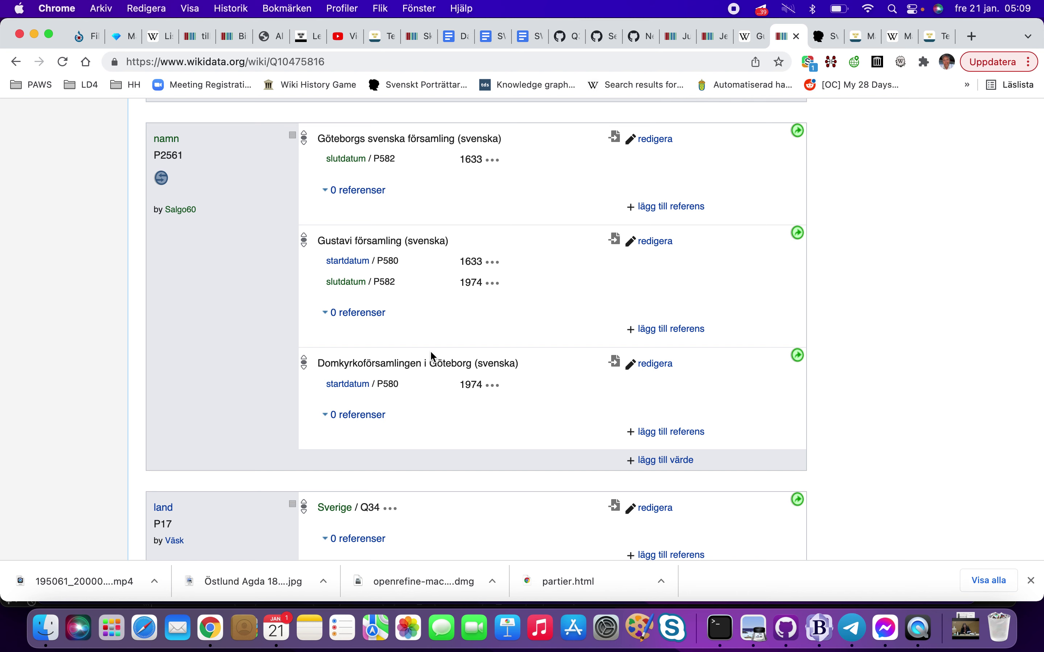
# Return to the Wikipedia article, follow the infobox's Gustavi församling link and review the namn statements on that parish's Wikidata item
pyautogui.hotkey('ctrl', 'shift', 'Tab')
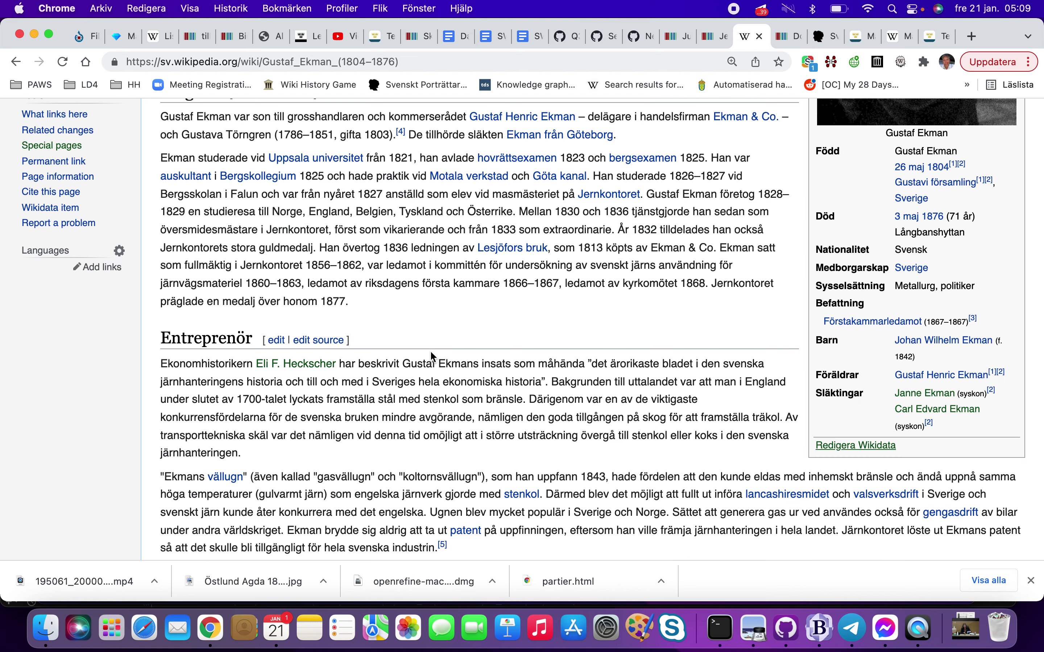
pyautogui.click(936, 189)
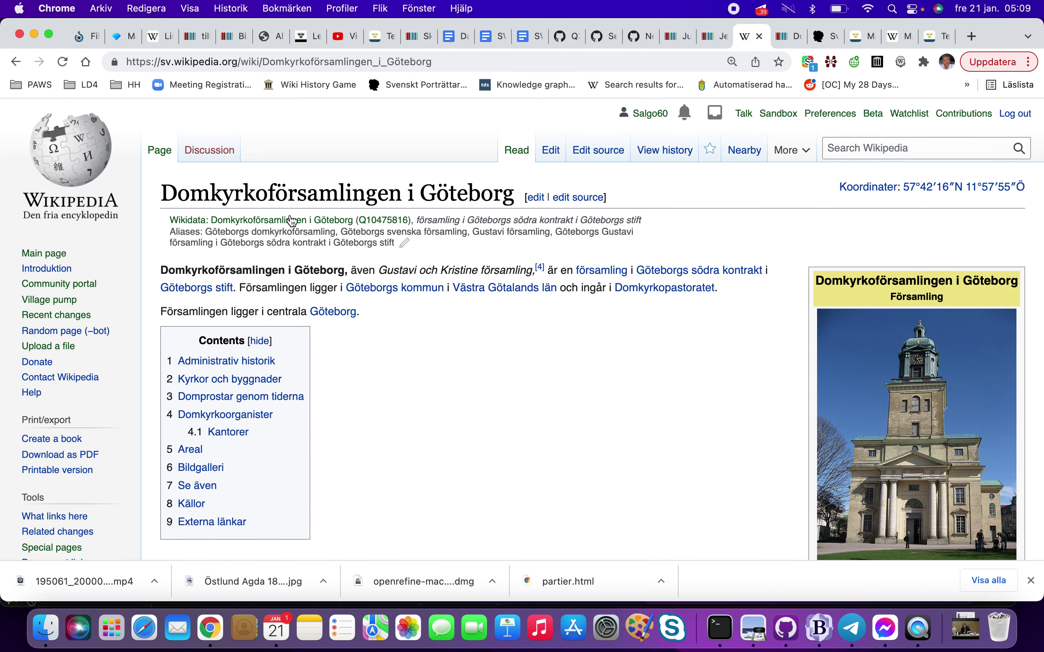
pyautogui.click(385, 222)
pyautogui.scroll(-10, 385, 223)
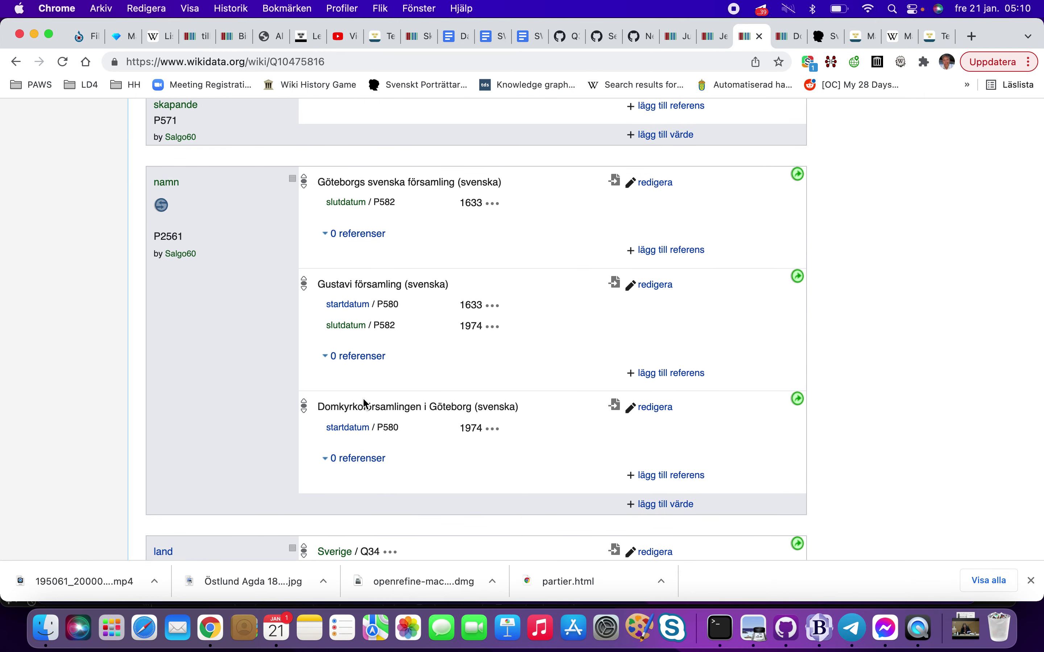
pyautogui.hotkey('ctrl', 'shift', 'Tab')
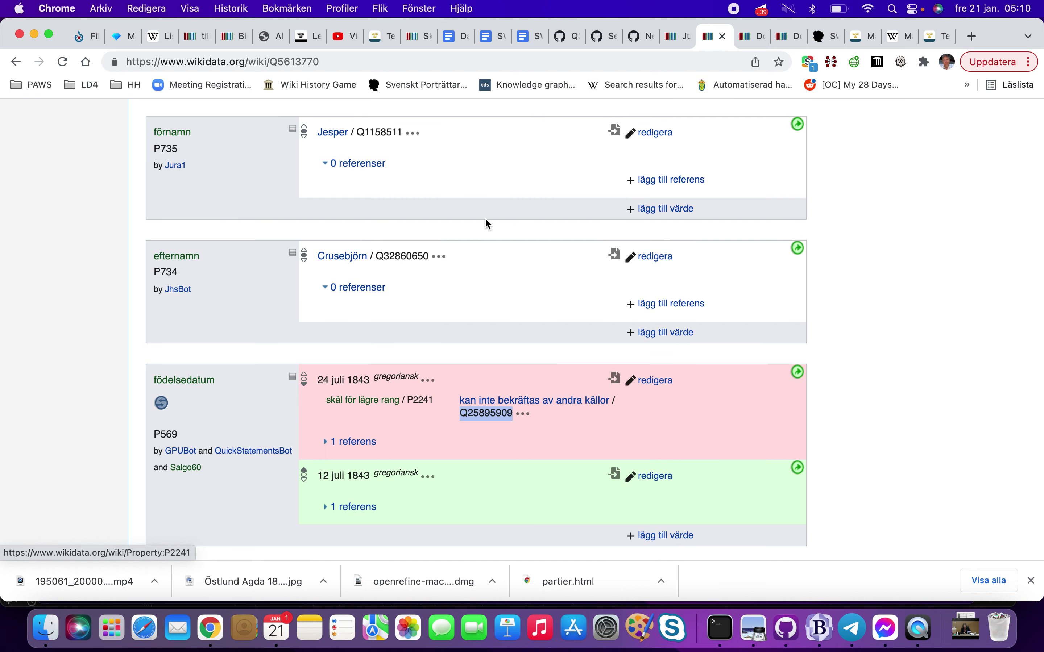